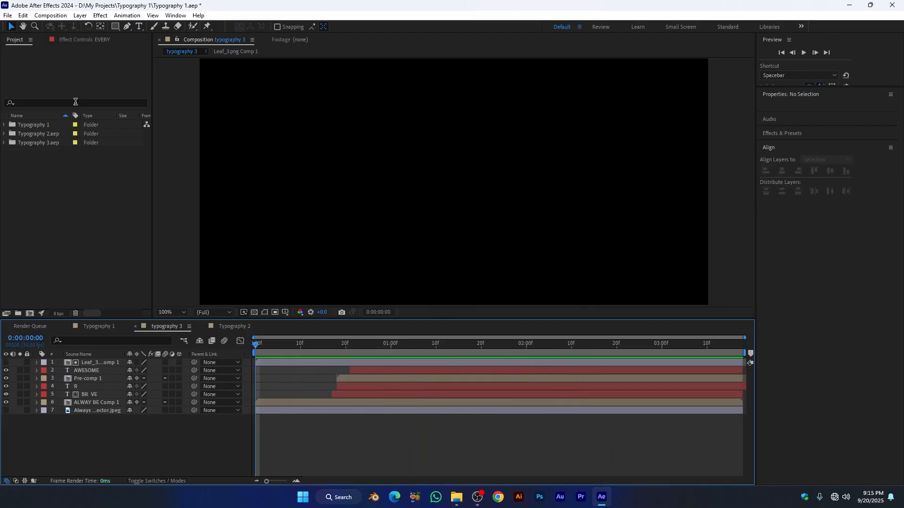
# Step: Create a 1080x1080 composition at 30 fps with a duration of 0:00:07:20
pyautogui.click(51, 16)
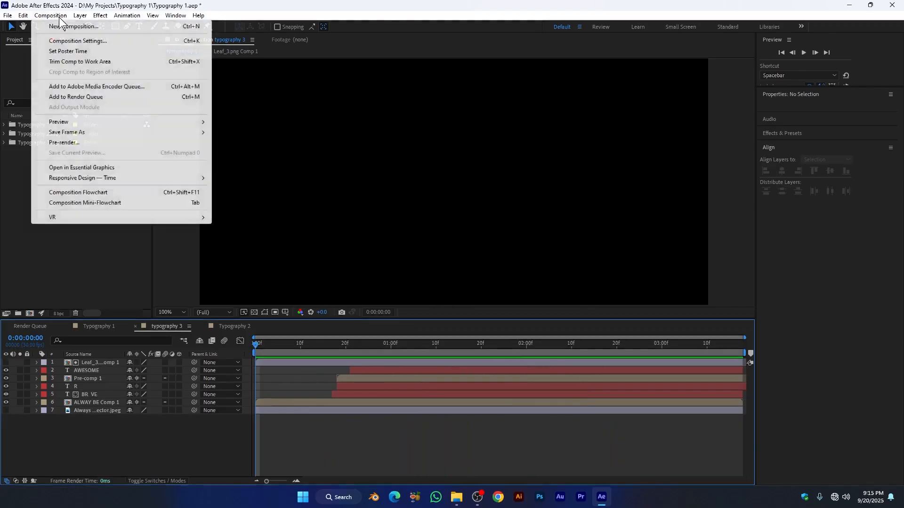
pyautogui.click(71, 27)
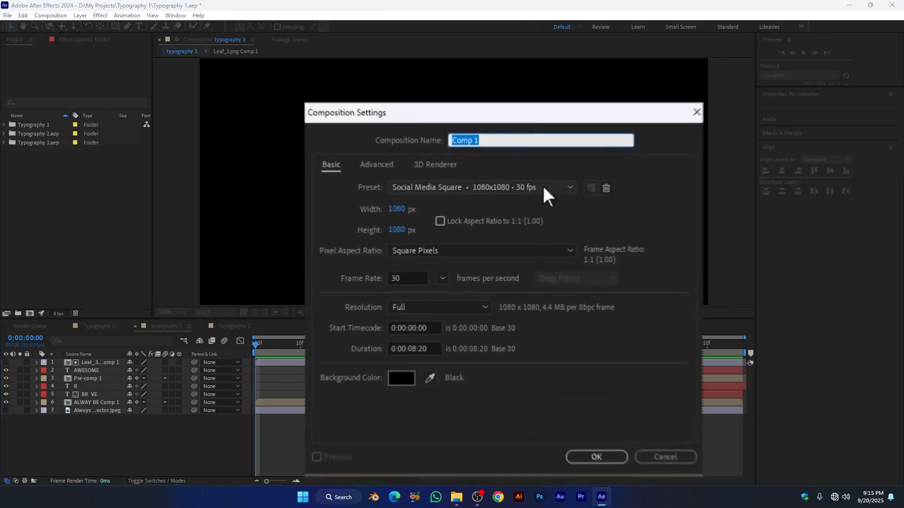
pyautogui.moveTo(491, 131); pyautogui.dragTo(475, 128)
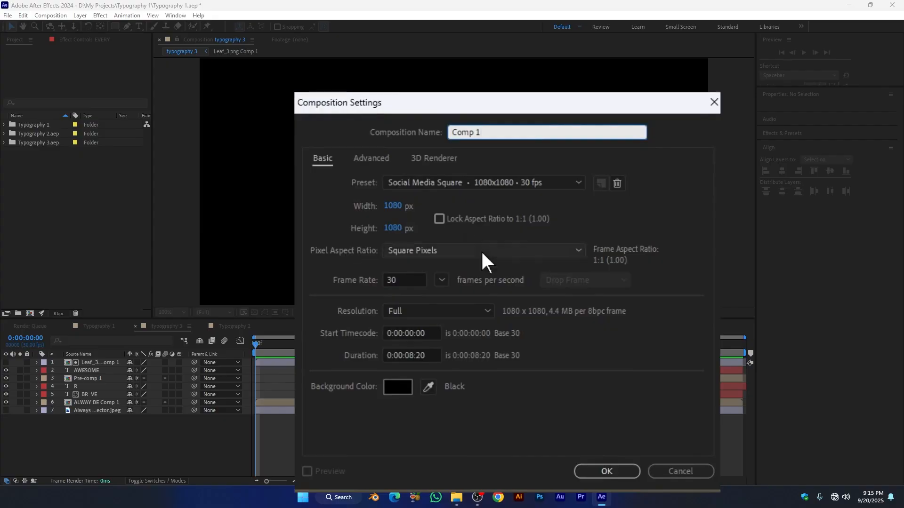
pyautogui.click(413, 357)
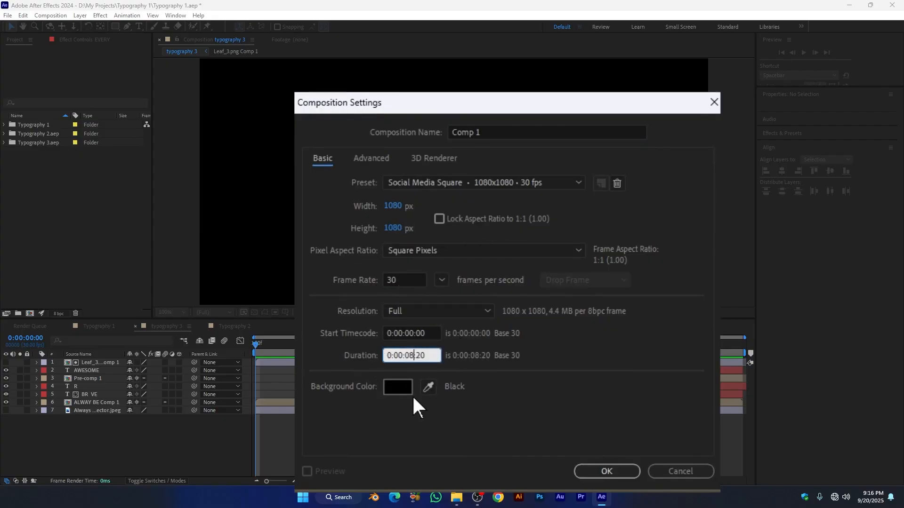
pyautogui.press('BackSpace')
pyautogui.write('7')
pyautogui.click(607, 472)
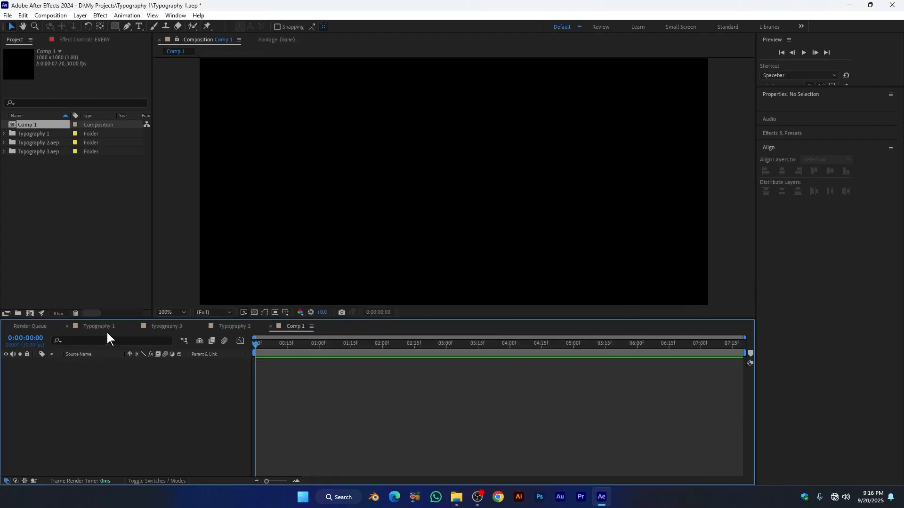
# Step: Scrub through the finished Typography 1 composition as a reference and return to Comp 1
pyautogui.click(98, 326)
pyautogui.moveTo(283, 351); pyautogui.dragTo(704, 349)
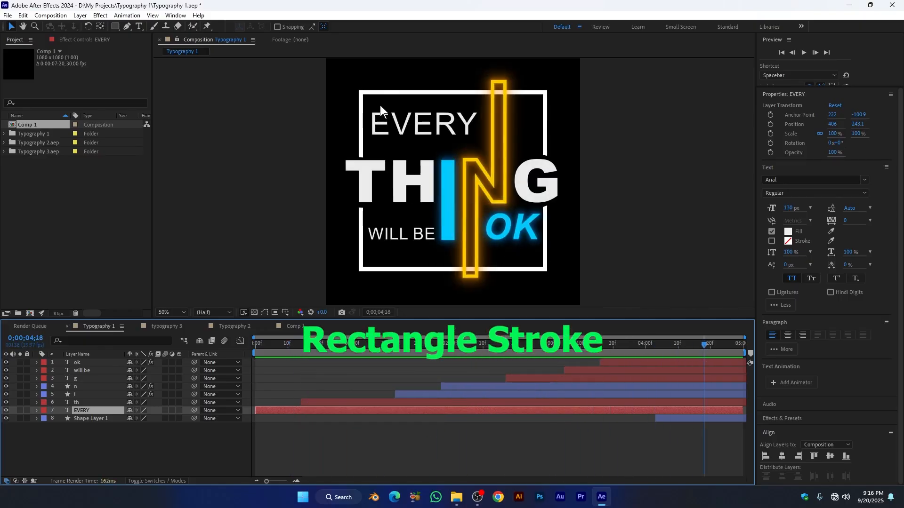
pyautogui.click(295, 330)
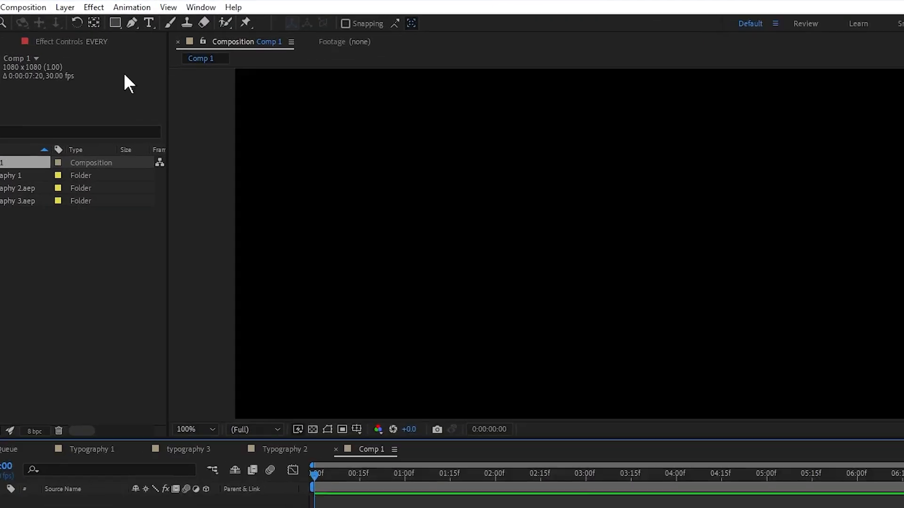
# Step: Activate the Rectangle tool and display the Title/Action Safe guides in the composition view
pyautogui.click(118, 26)
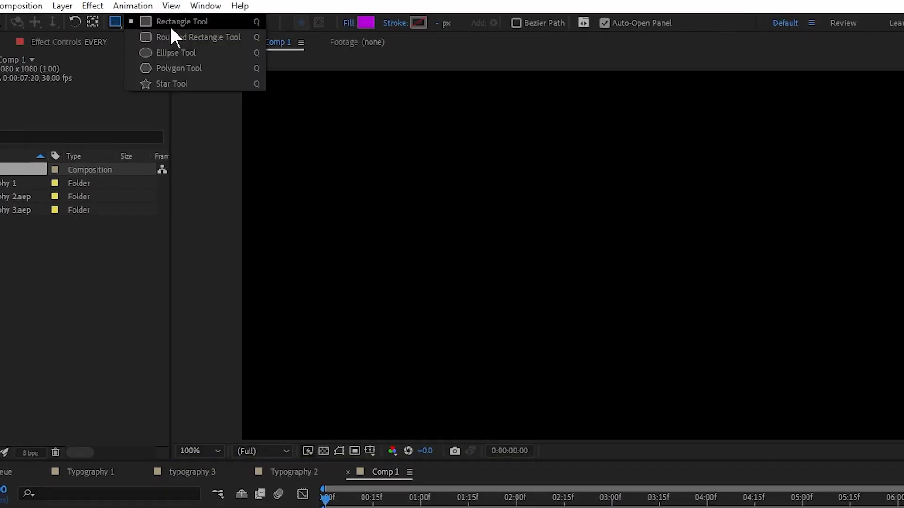
pyautogui.click(148, 21)
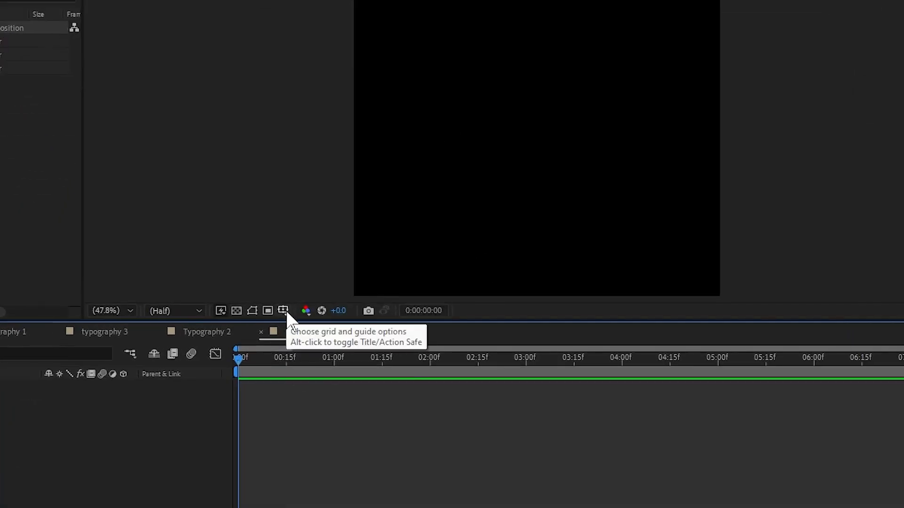
pyautogui.click(282, 320)
pyautogui.click(346, 326)
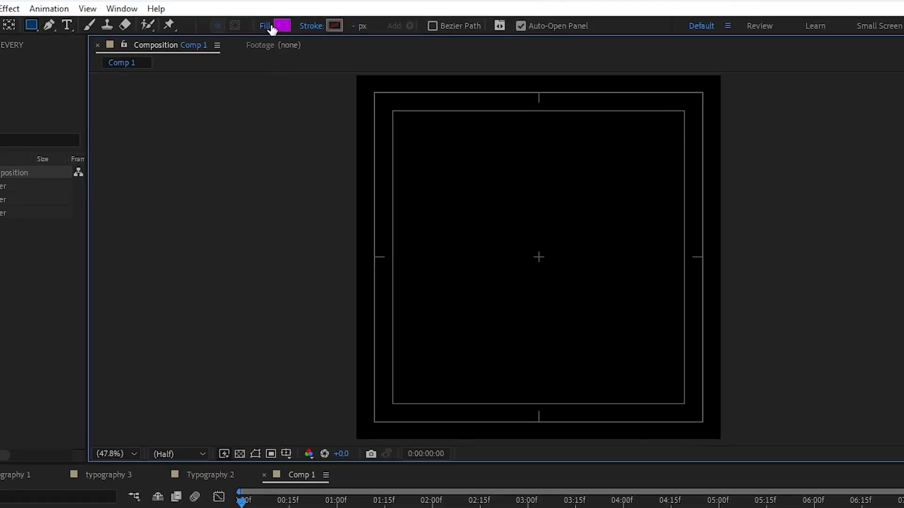
# Step: Draw an unfilled rectangle about 795 x 797 px just inside the title-safe frame, with a solid white 14 px stroke
pyautogui.click(272, 27)
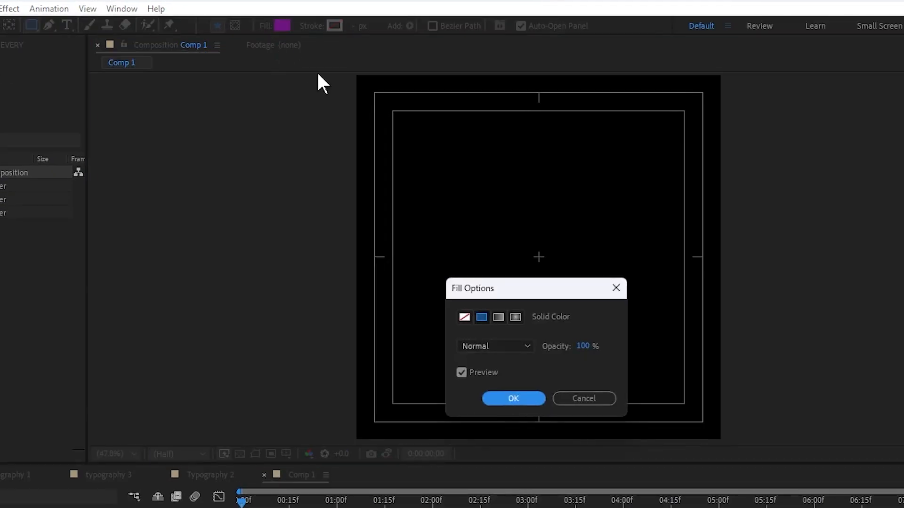
pyautogui.click(465, 317)
pyautogui.click(527, 397)
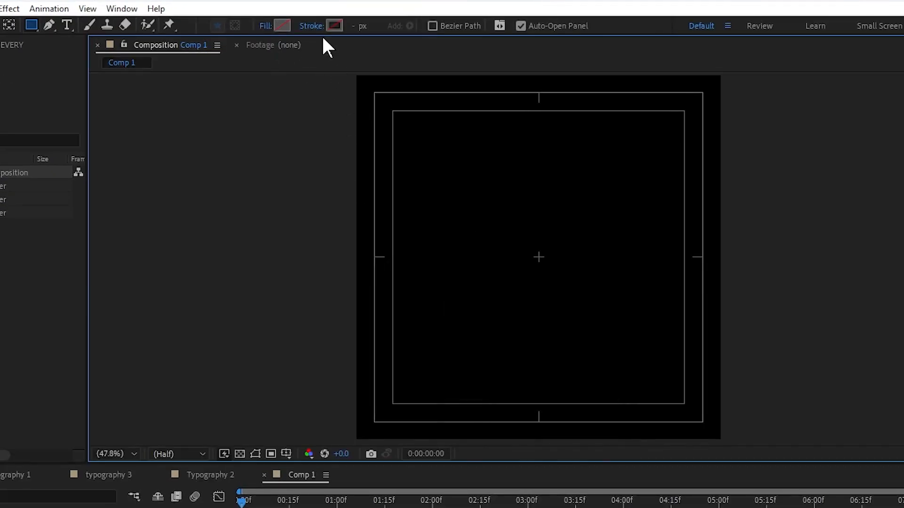
pyautogui.click(313, 26)
pyautogui.click(484, 317)
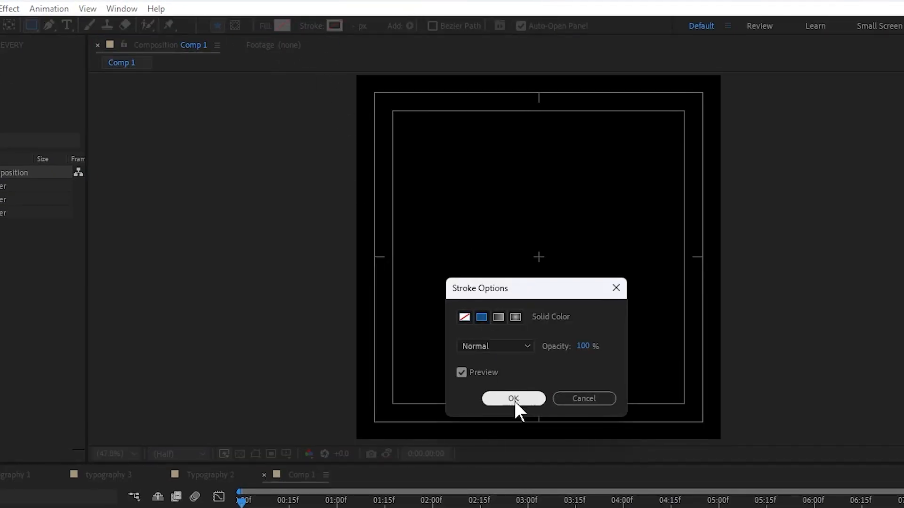
pyautogui.click(513, 398)
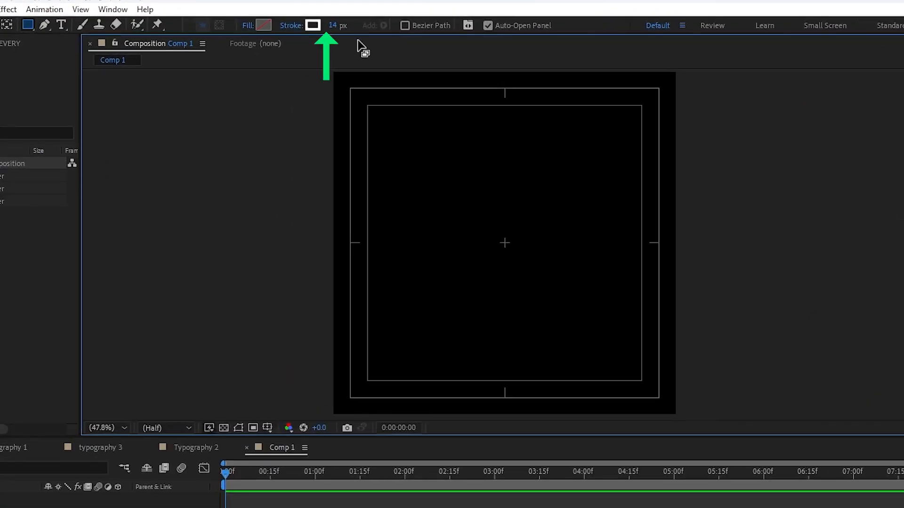
pyautogui.moveTo(379, 118); pyautogui.dragTo(468, 196)
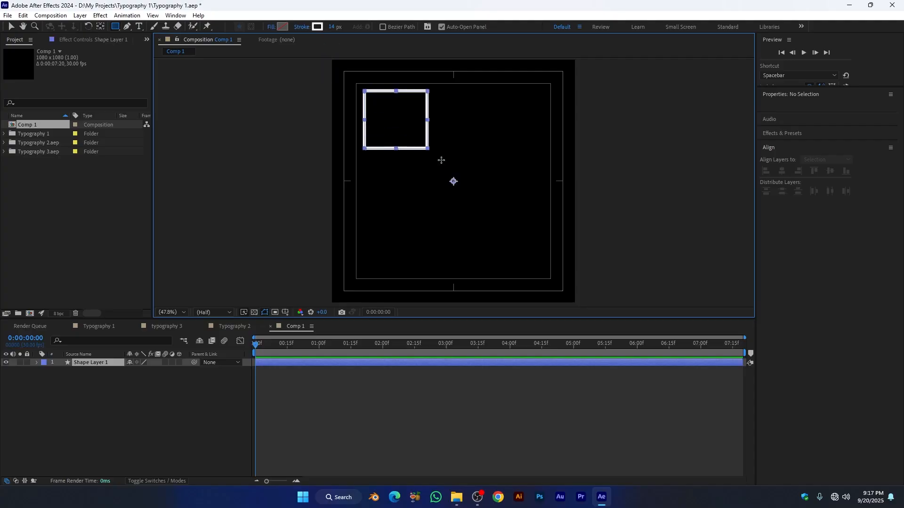
pyautogui.moveTo(441, 160)
pyautogui.mouseDown()
pyautogui.moveTo(517, 225)
pyautogui.moveTo(545, 271)
pyautogui.mouseUp()
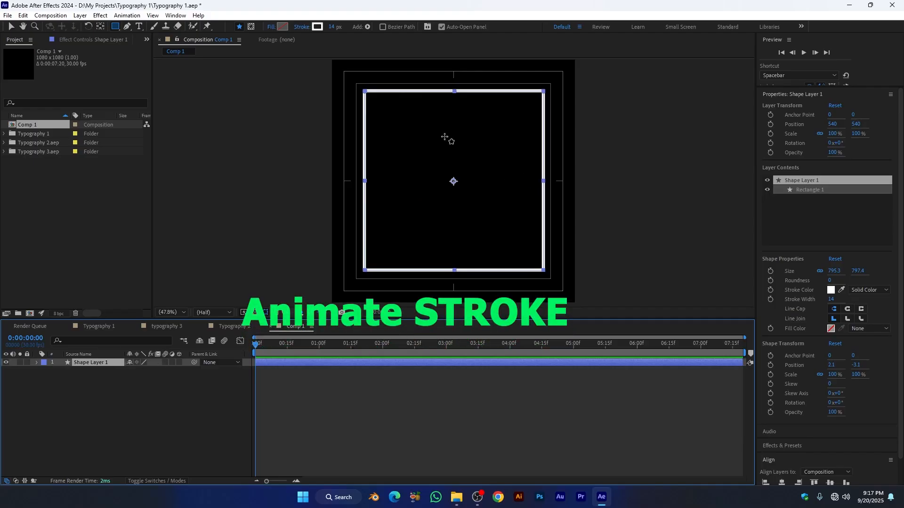
# Step: Add Trim Paths to the rectangle's shape layer and expand its properties
pyautogui.click(37, 363)
pyautogui.click(184, 370)
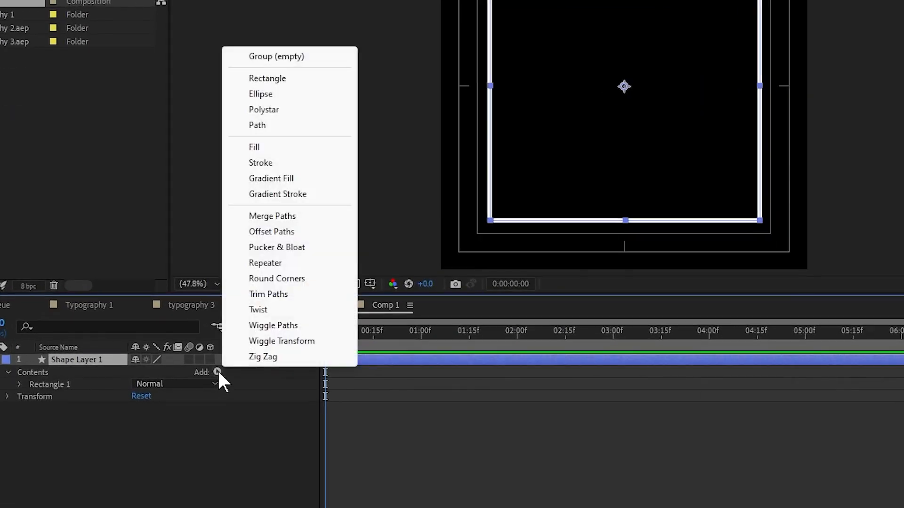
pyautogui.click(273, 294)
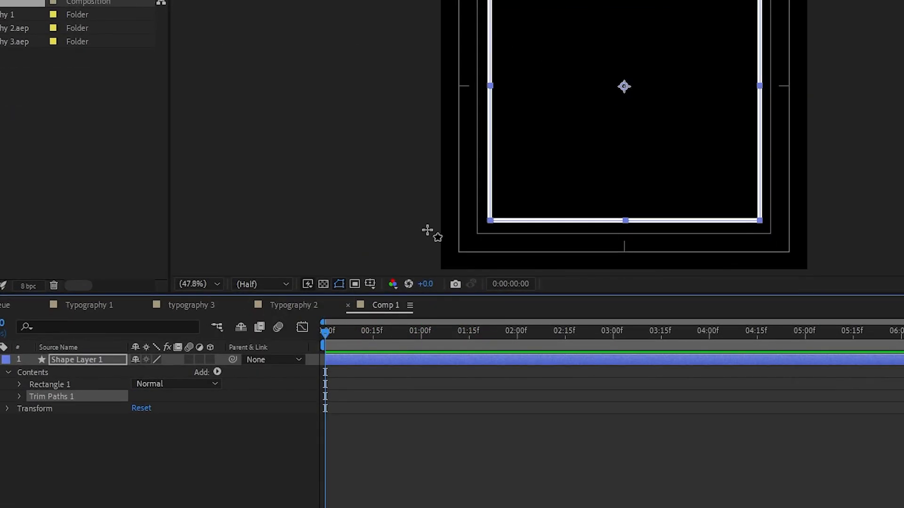
pyautogui.click(19, 397)
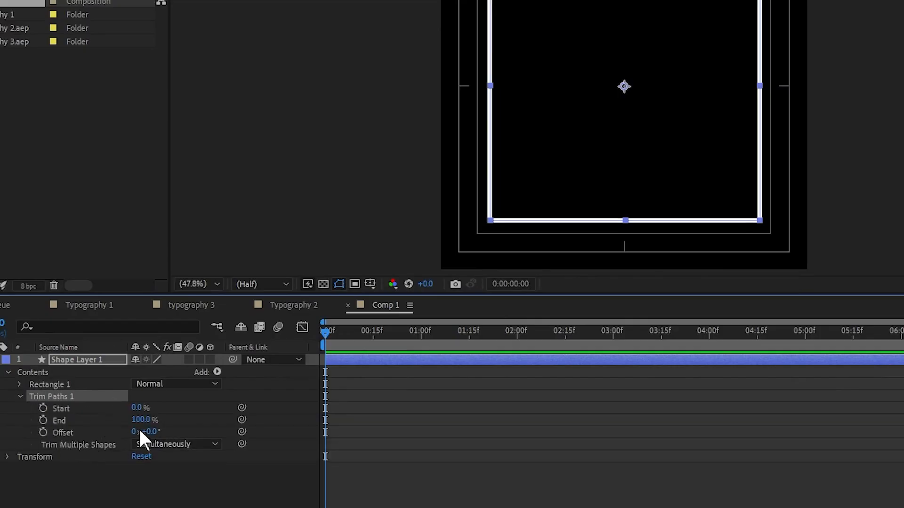
# Step: Keyframe the Trim Paths Start value from 0% at 0:00:00:00 to 100% at 0:00:01:18
pyautogui.moveTo(135, 410)
pyautogui.mouseDown()
pyautogui.moveTo(259, 397)
pyautogui.moveTo(168, 408)
pyautogui.moveTo(216, 400)
pyautogui.moveTo(226, 414)
pyautogui.mouseUp()
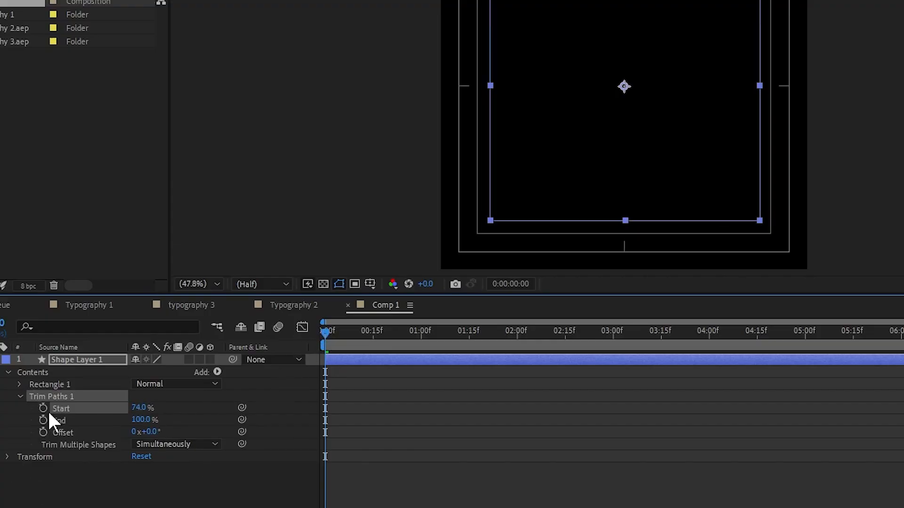
pyautogui.click(43, 408)
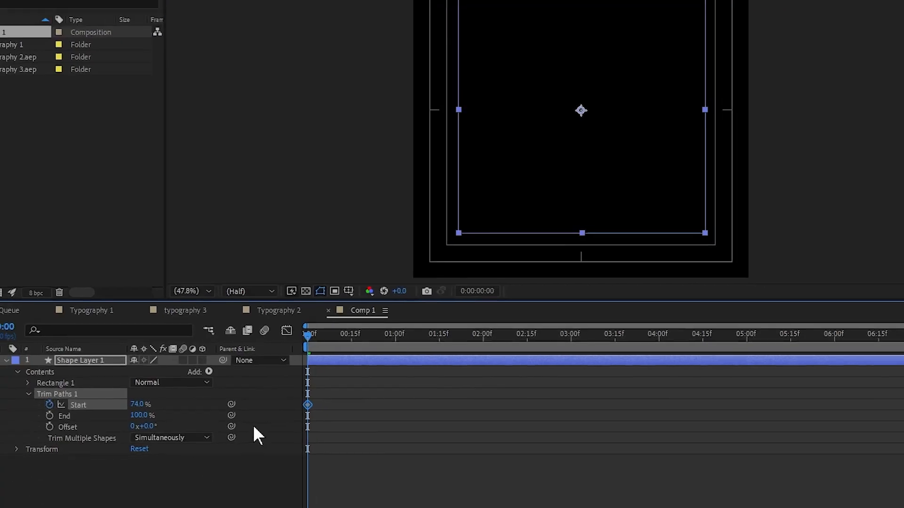
pyautogui.moveTo(306, 334); pyautogui.dragTo(405, 348)
pyautogui.moveTo(301, 372); pyautogui.dragTo(337, 380)
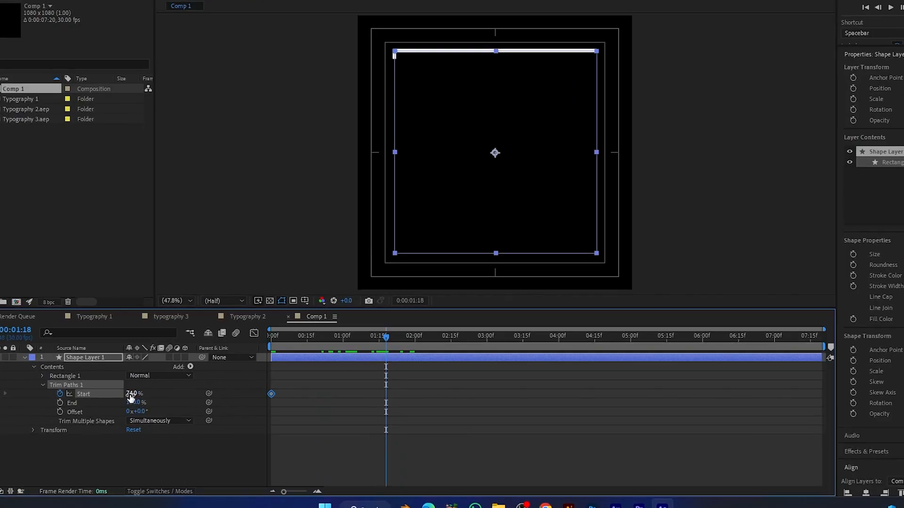
pyautogui.moveTo(131, 398); pyautogui.dragTo(301, 391)
pyautogui.press('Home')
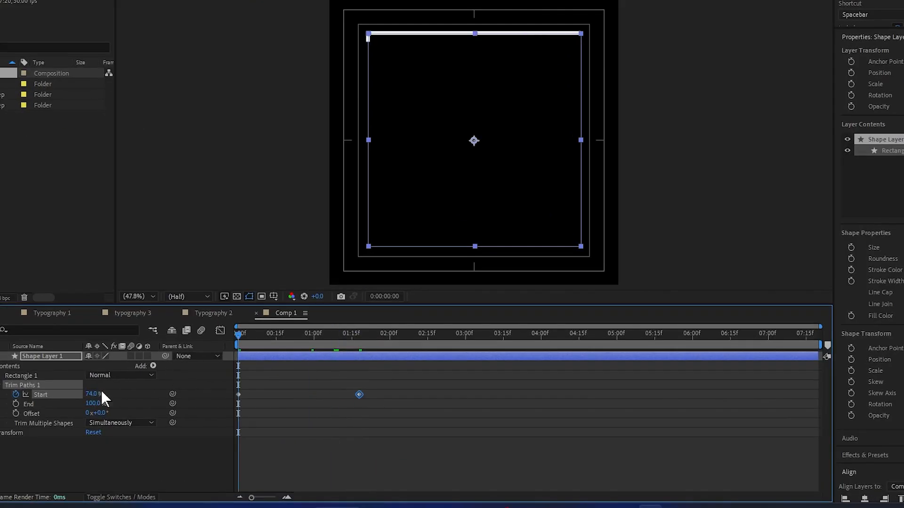
pyautogui.moveTo(93, 395); pyautogui.dragTo(1, 394)
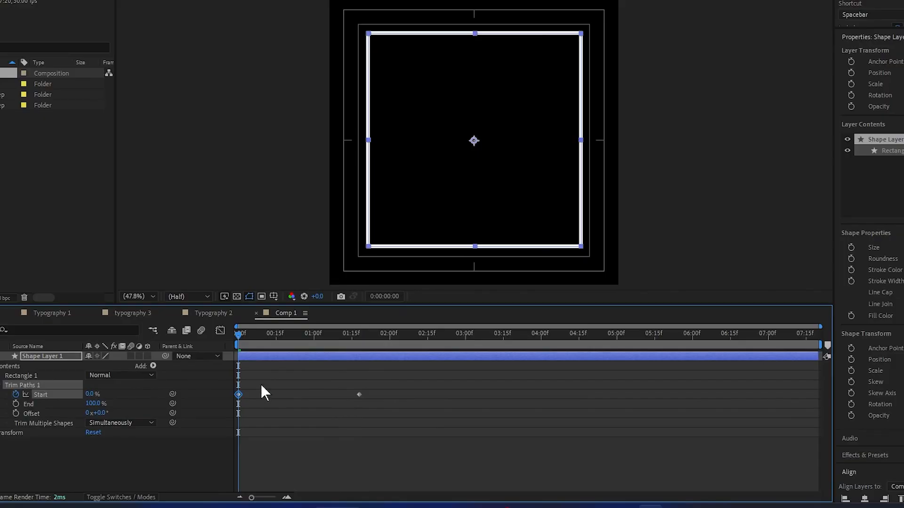
# Step: Select both Trim Paths Start keyframes and time-reverse them
pyautogui.moveTo(239, 338); pyautogui.dragTo(359, 351)
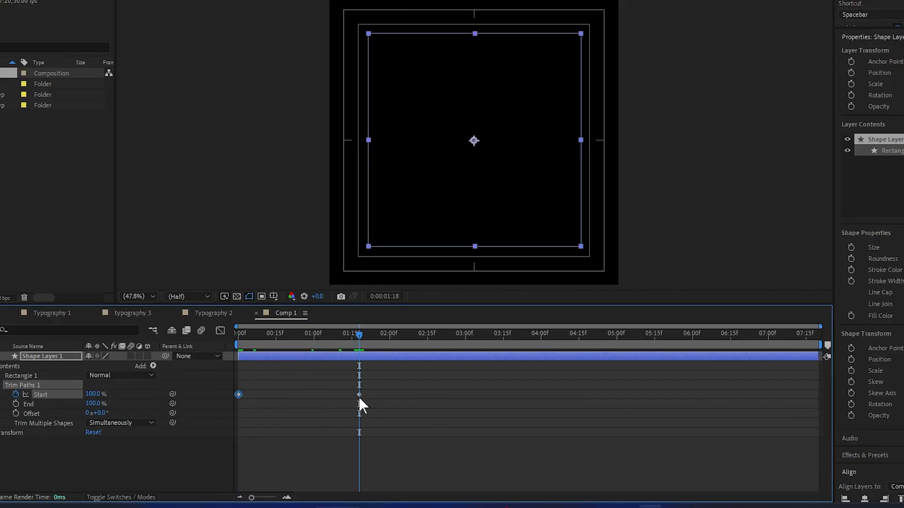
pyautogui.moveTo(362, 391); pyautogui.dragTo(217, 420)
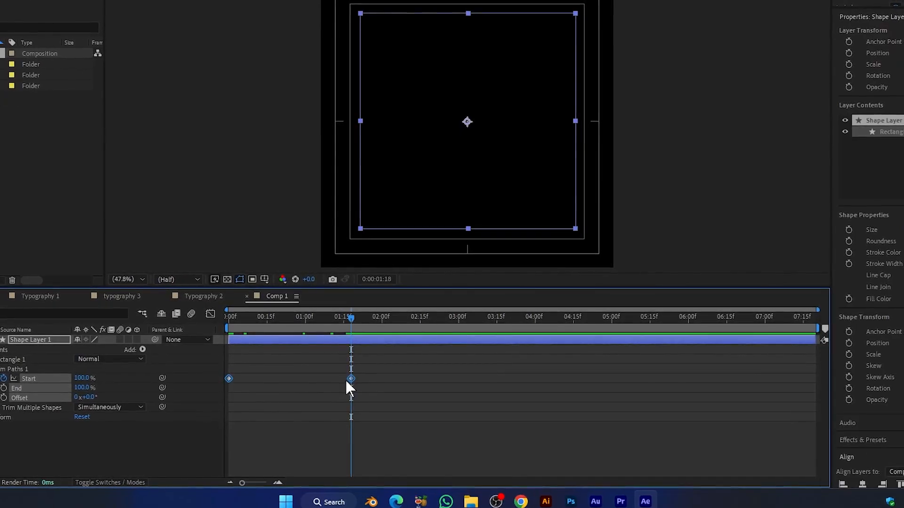
pyautogui.rightClick(351, 379)
pyautogui.moveTo(401, 372)
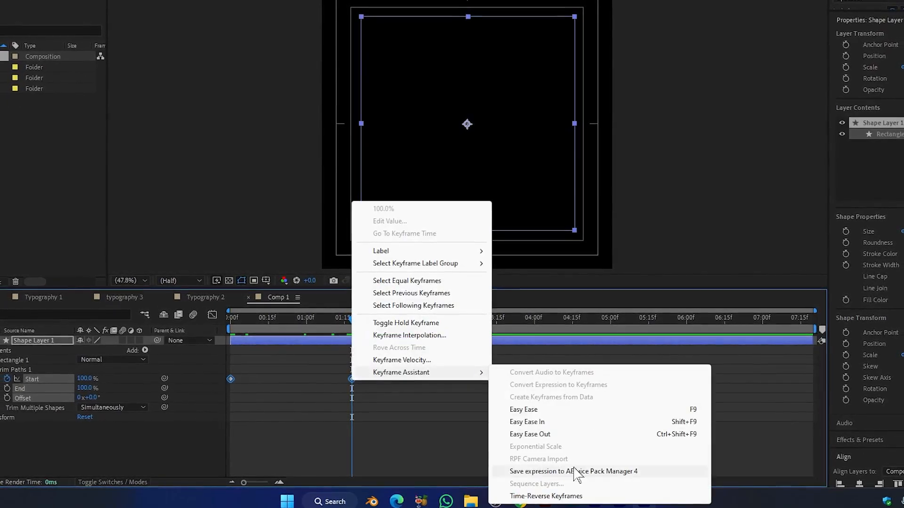
pyautogui.click(556, 497)
# Step: Preview the rectangle's stroke animation from the beginning of the timeline
pyautogui.moveTo(348, 321); pyautogui.dragTo(282, 323)
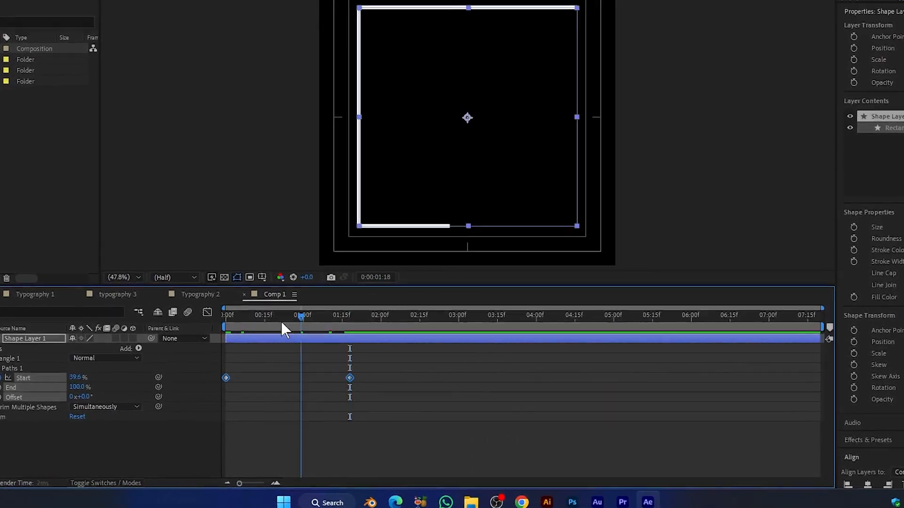
pyautogui.press('Home')
pyautogui.press('space')
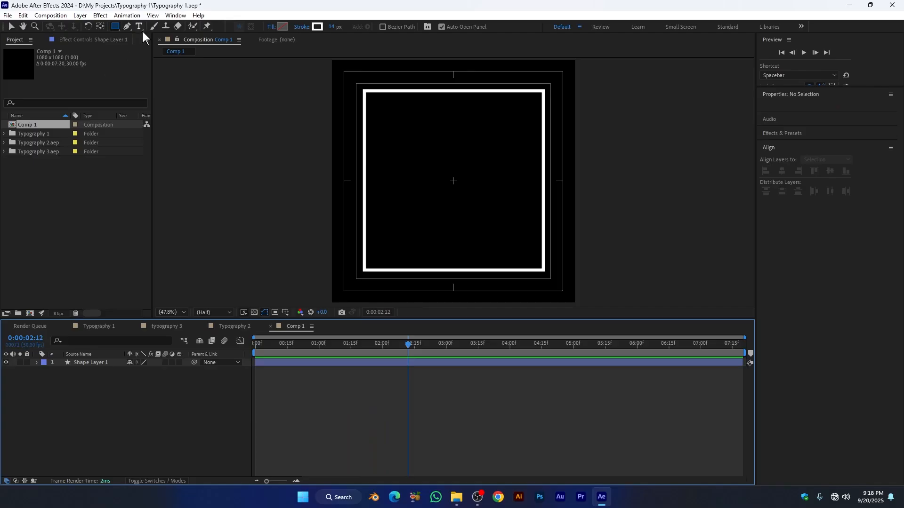
# Step: Add a text layer reading EVERY in the upper part of the rectangle
pyautogui.click(139, 26)
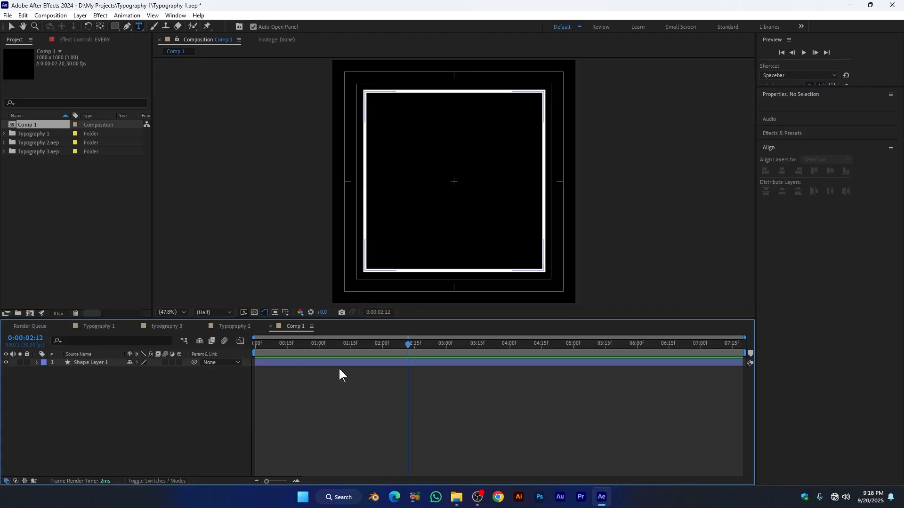
pyautogui.click(400, 122)
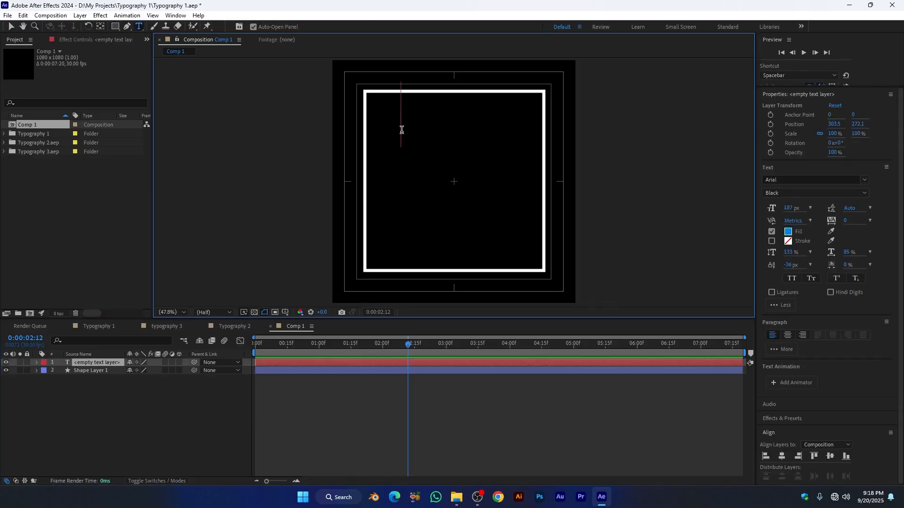
pyautogui.write('EVERY')
# Step: Set the whole EVERY text to the Regular style of Arial
pyautogui.hotkey('ctrl', 'a')
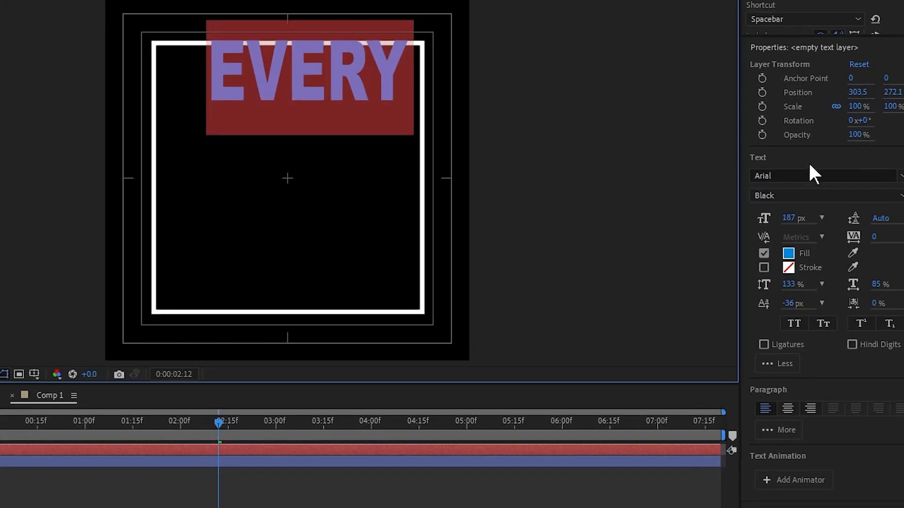
pyautogui.click(829, 176)
pyautogui.click(842, 153)
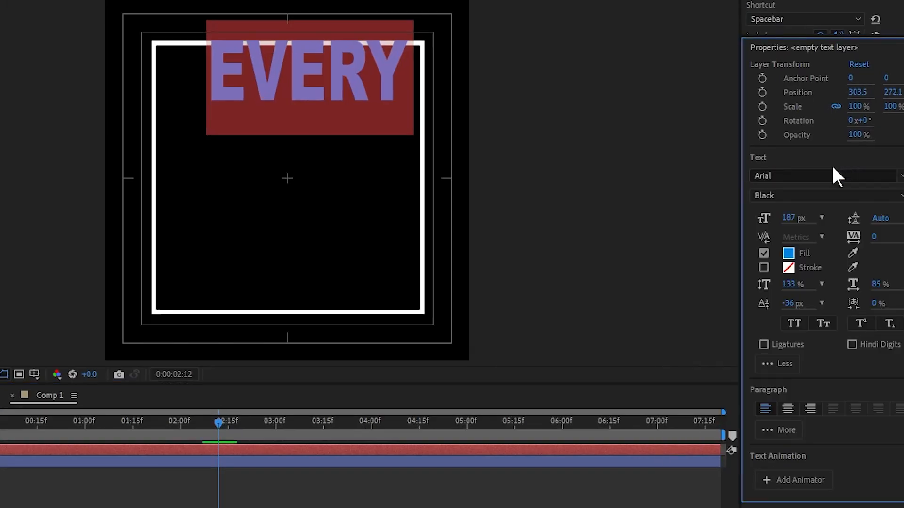
pyautogui.click(795, 195)
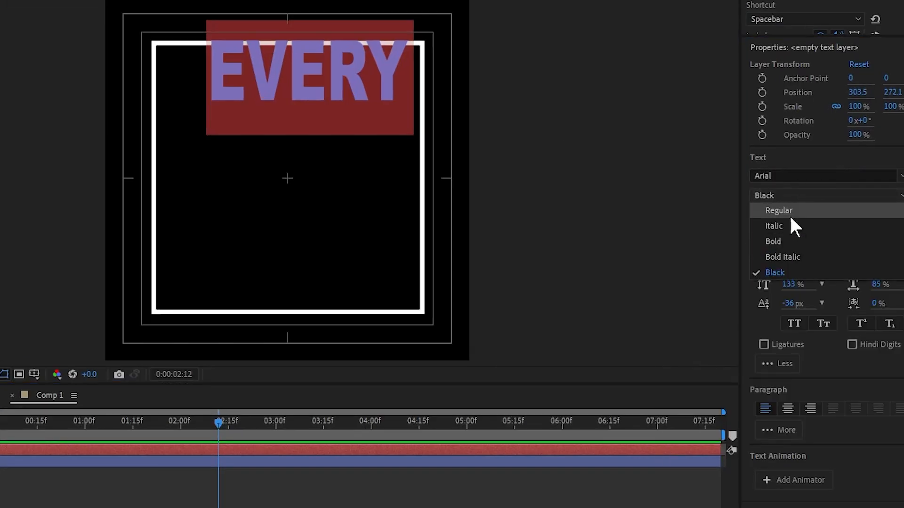
pyautogui.click(791, 211)
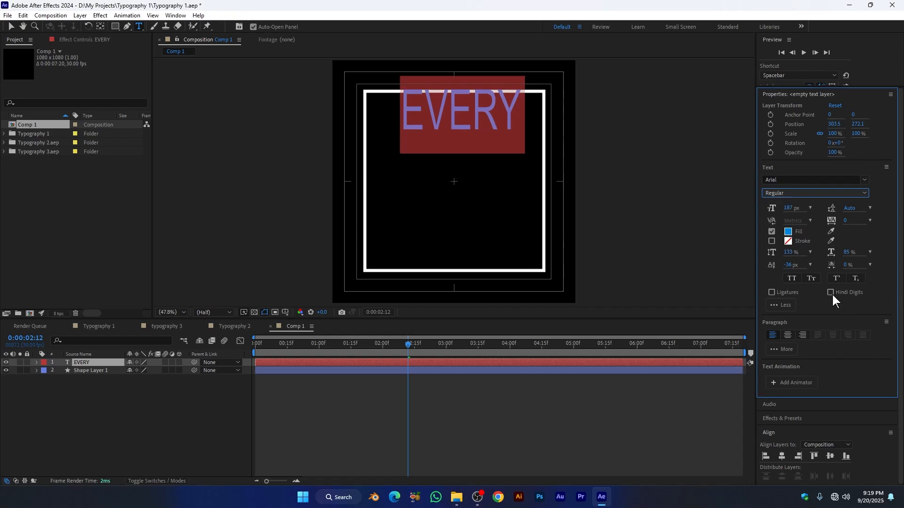
# Step: Set the EVERY text size to 130 px and place it, with a centred anchor point, in the rectangle's upper-left corner at about 381, 257
pyautogui.moveTo(789, 208); pyautogui.dragTo(761, 209)
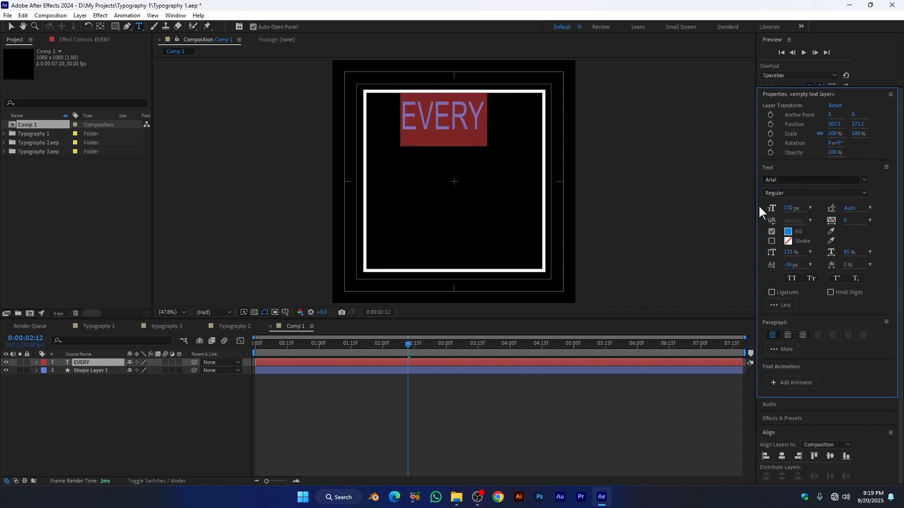
pyautogui.click(11, 26)
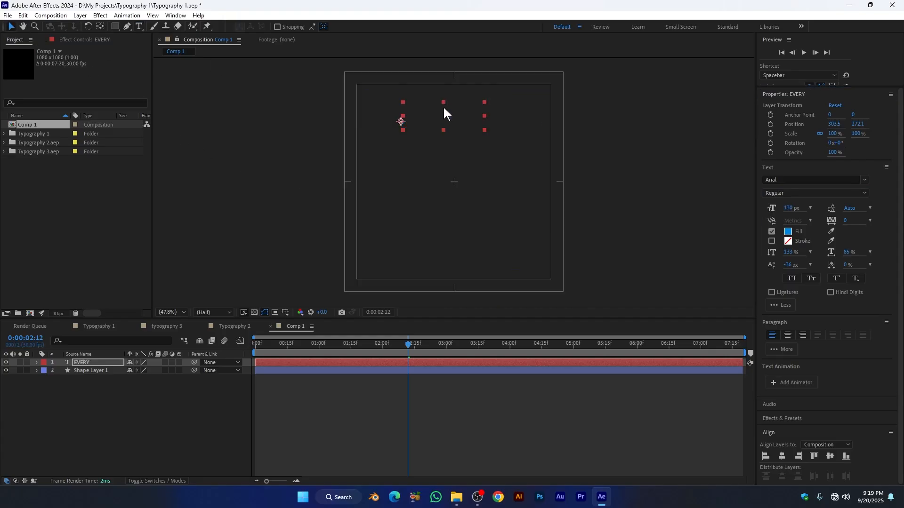
pyautogui.click(81, 363)
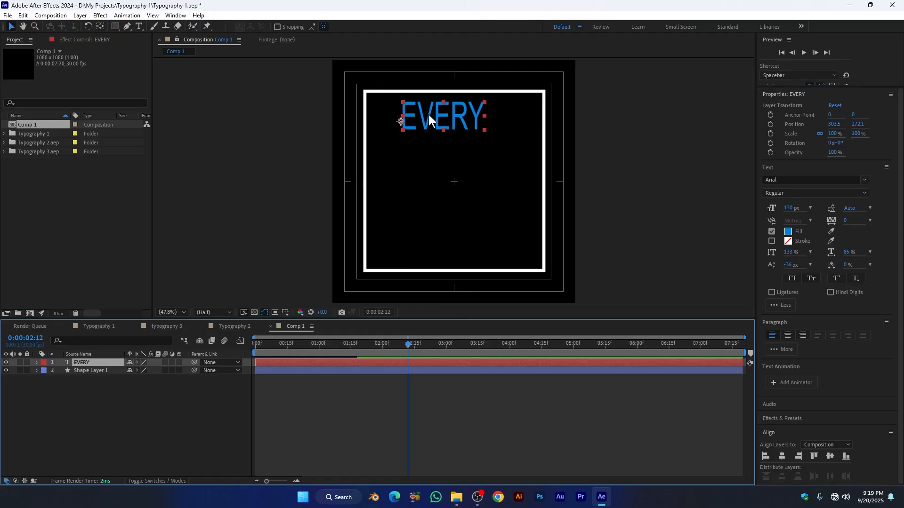
pyautogui.hotkey('ctrl', 'alt', 'Home')
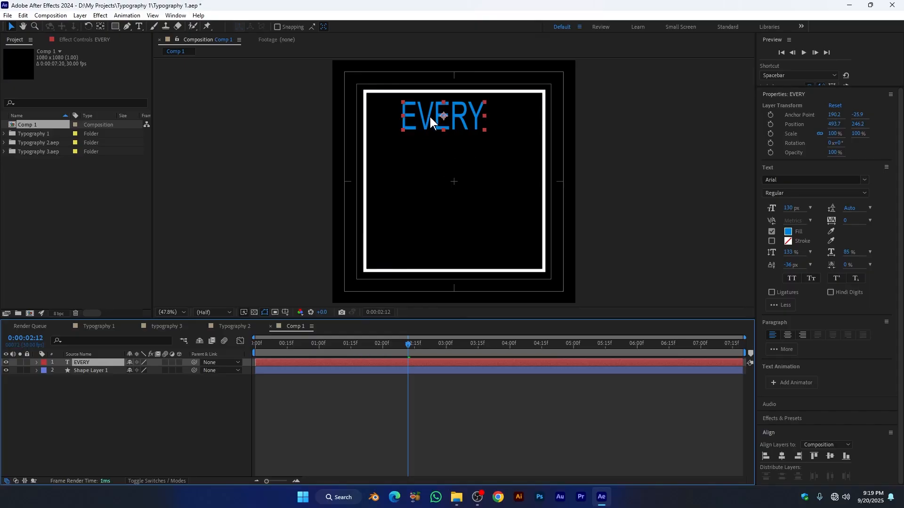
pyautogui.moveTo(428, 117); pyautogui.dragTo(403, 121)
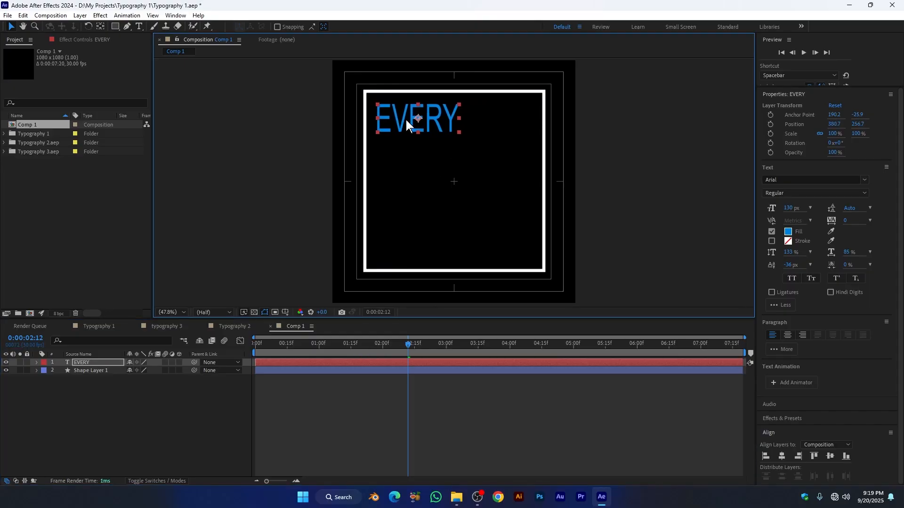
# Step: Add a separate text layer reading TH below EVERY, checking the Typography 1 composition for reference
pyautogui.click(139, 28)
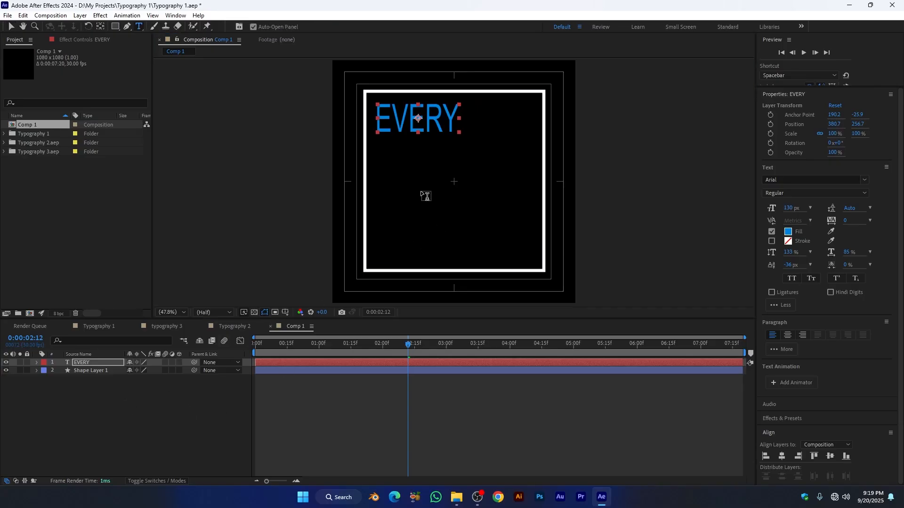
pyautogui.click(131, 405)
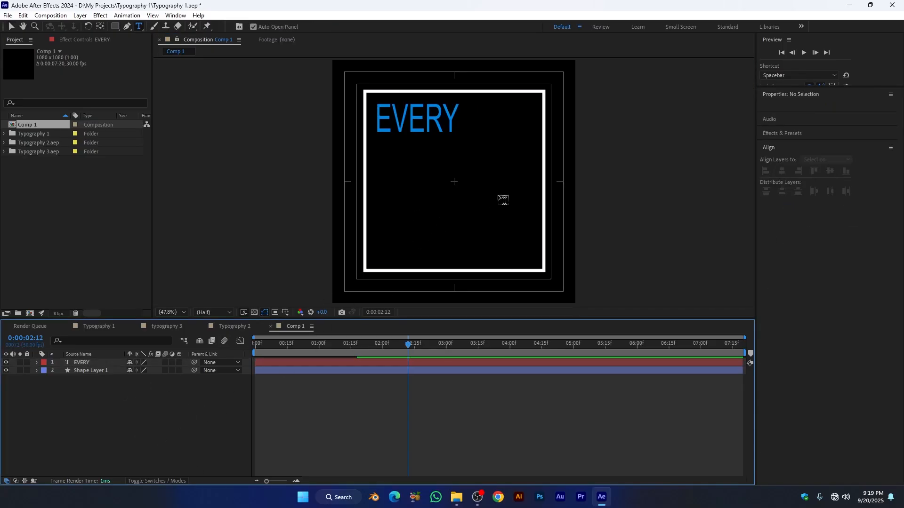
pyautogui.click(429, 205)
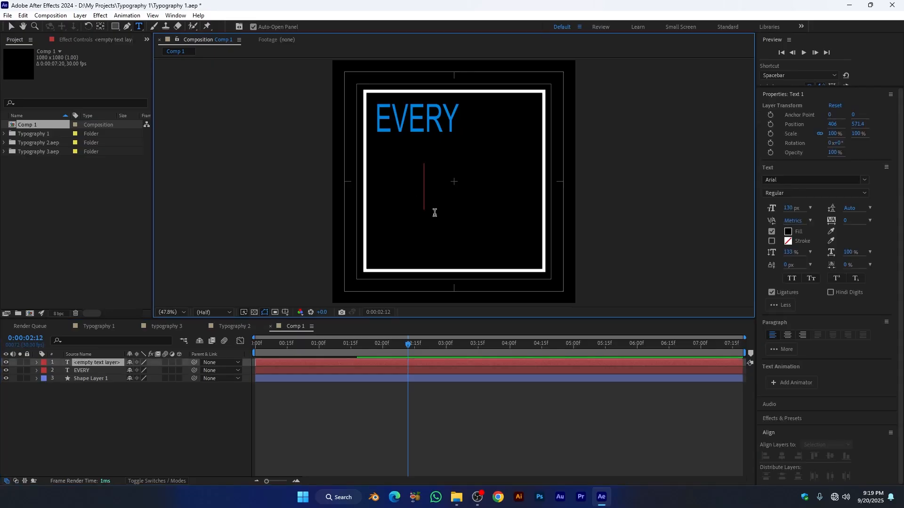
pyautogui.click(99, 327)
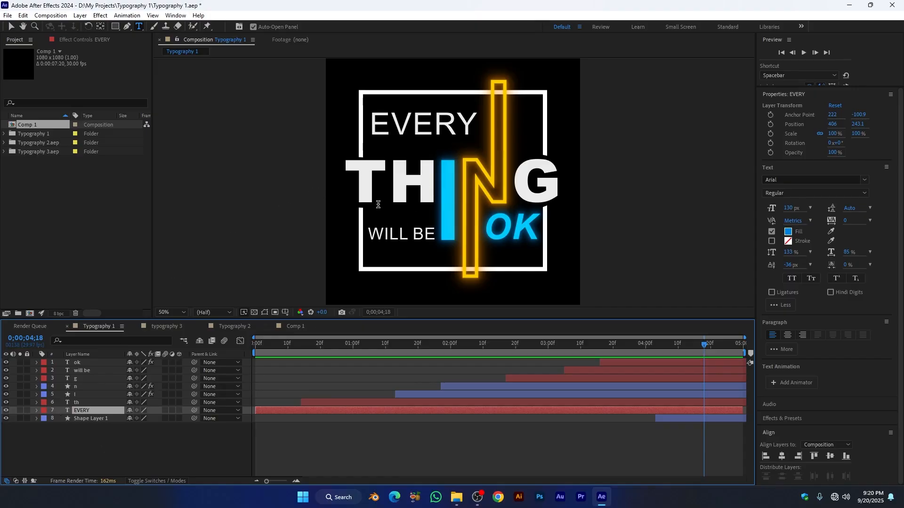
pyautogui.click(295, 326)
pyautogui.click(424, 189)
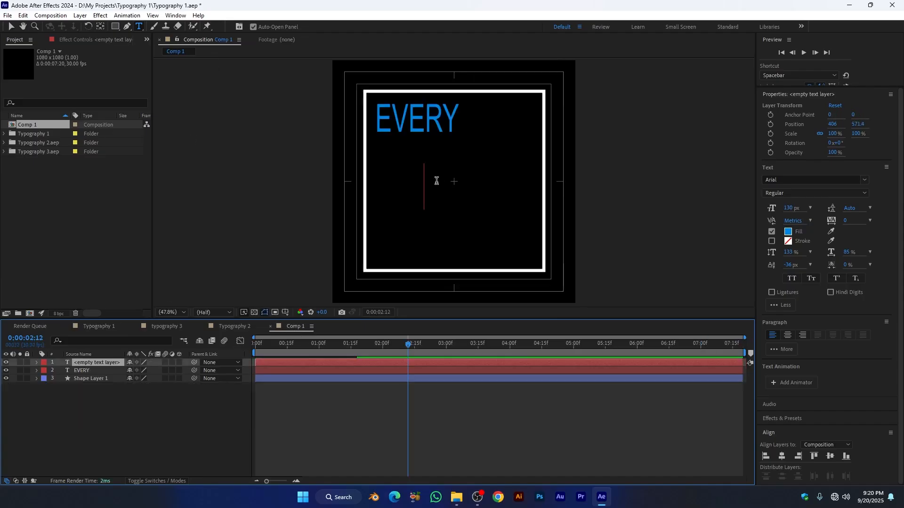
pyautogui.write('th')
pyautogui.press('BackSpace')
pyautogui.press('BackSpace')
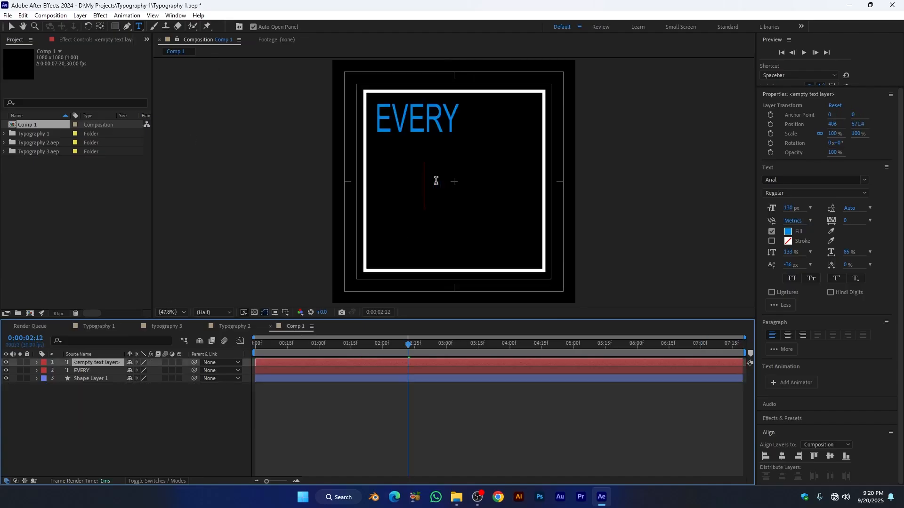
pyautogui.write('TH')
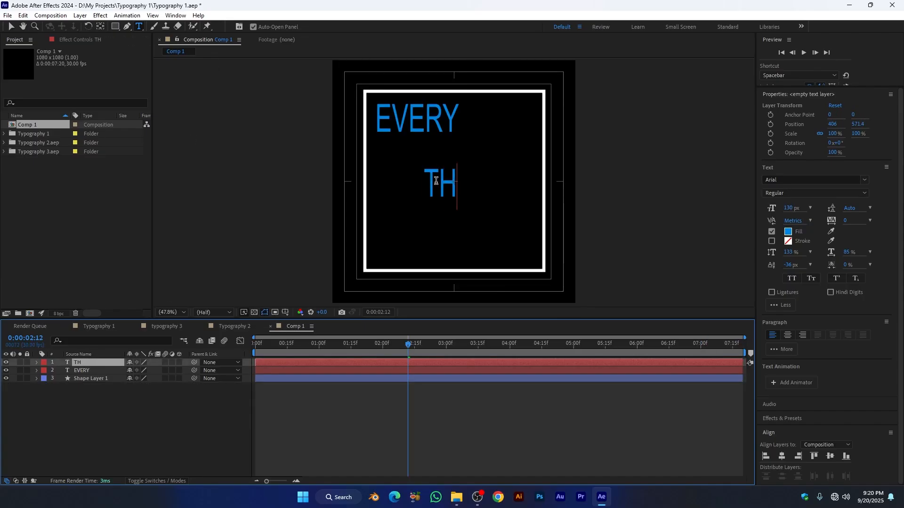
# Step: Set the TH text to Arial Black style at 215 px and move it across the rectangle's left edge below EVERY
pyautogui.doubleClick(436, 181)
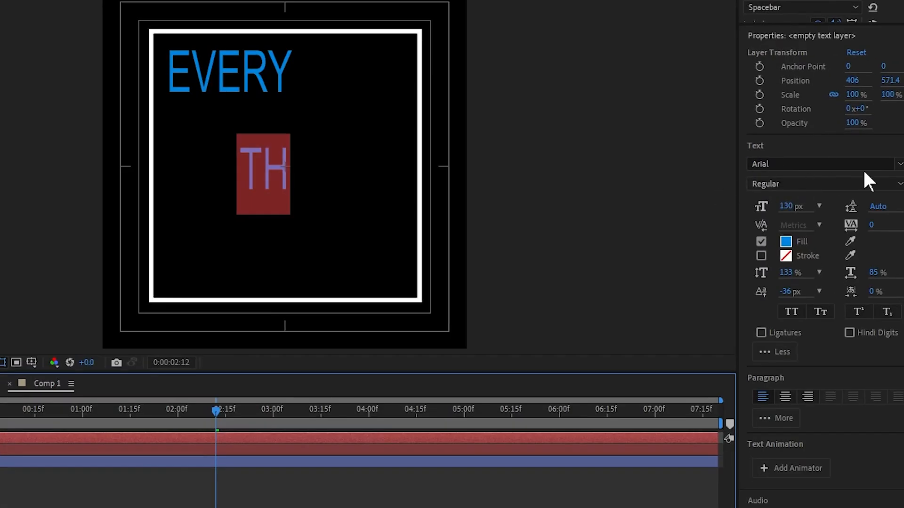
pyautogui.click(829, 184)
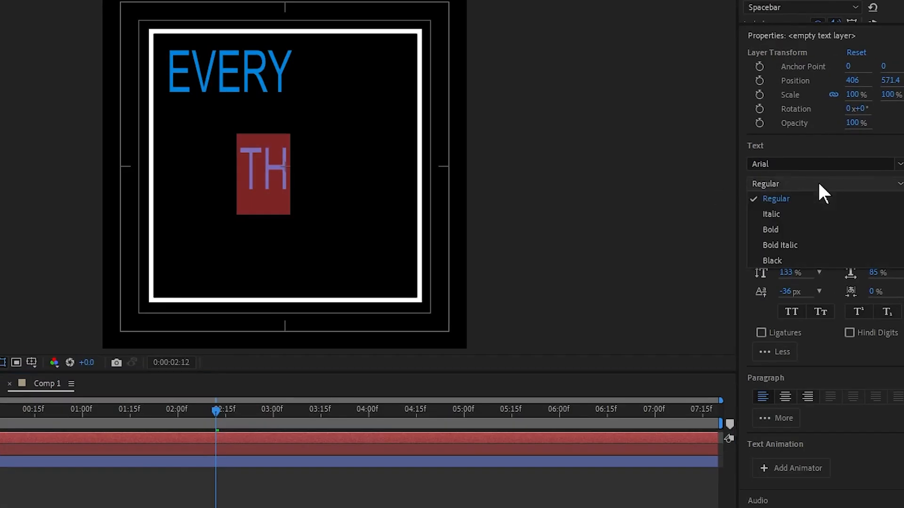
pyautogui.click(778, 261)
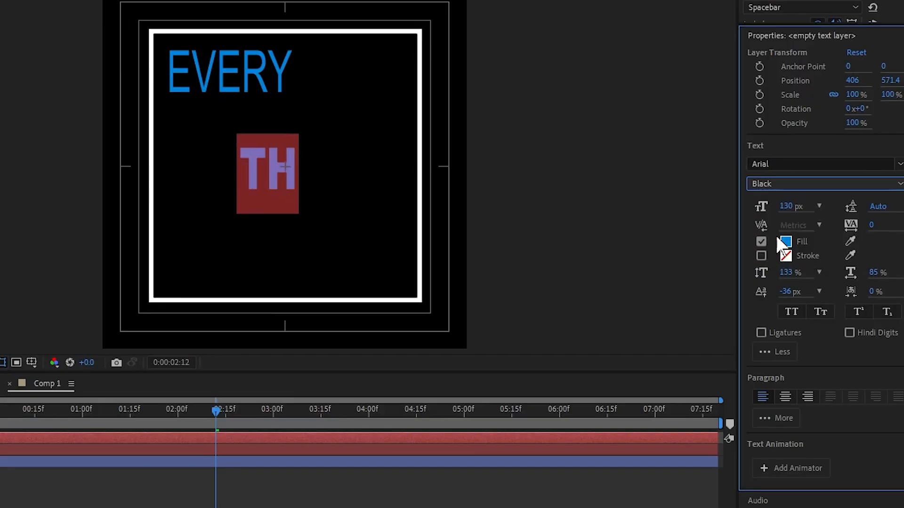
pyautogui.moveTo(786, 209); pyautogui.dragTo(758, 221)
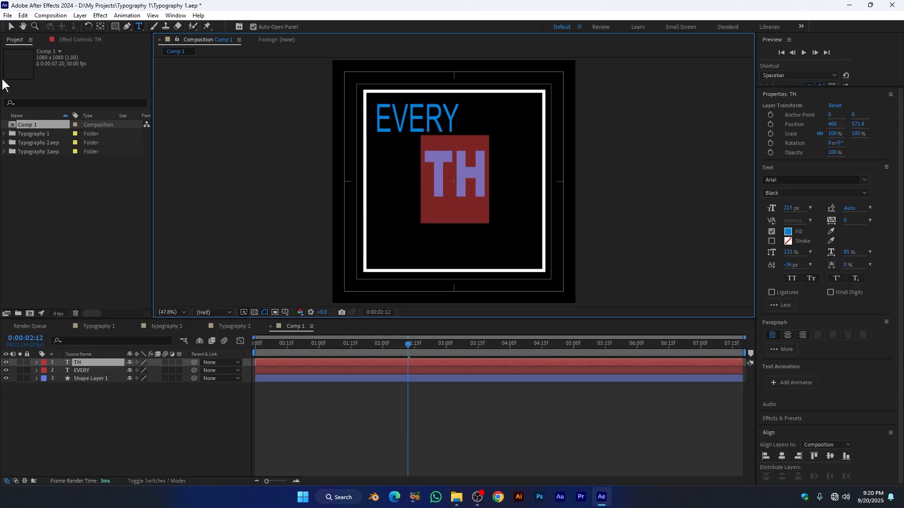
pyautogui.click(12, 28)
pyautogui.moveTo(453, 150); pyautogui.dragTo(377, 166)
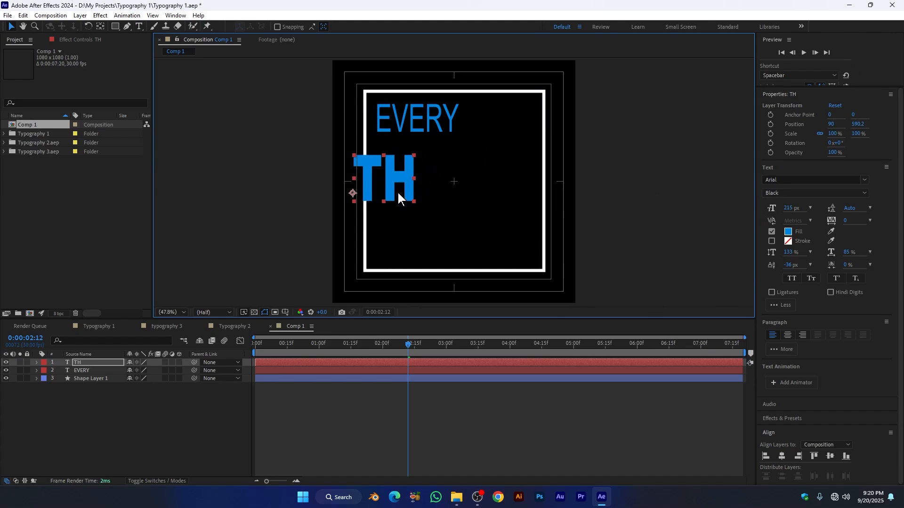
# Step: Check the Typography 1 reference composition and add a separate text layer reading I to the right of TH in Comp 1
pyautogui.click(108, 326)
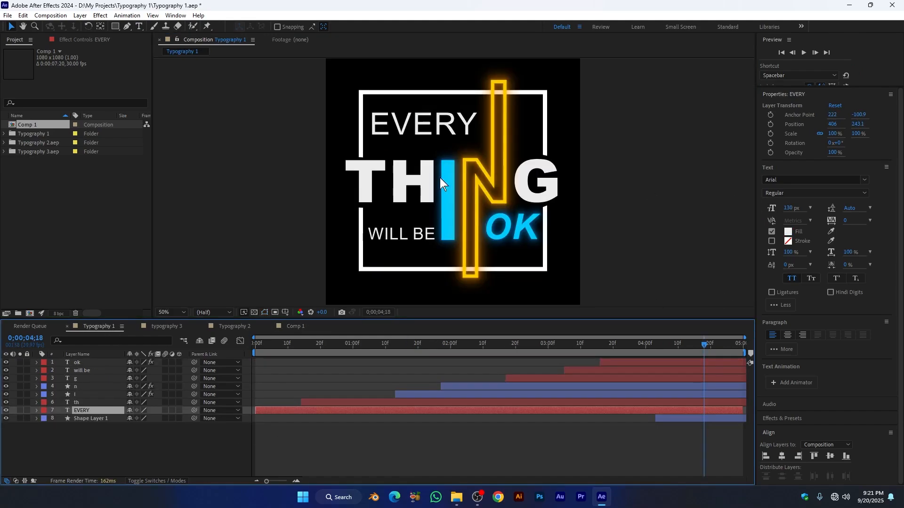
pyautogui.click(139, 26)
pyautogui.click(294, 326)
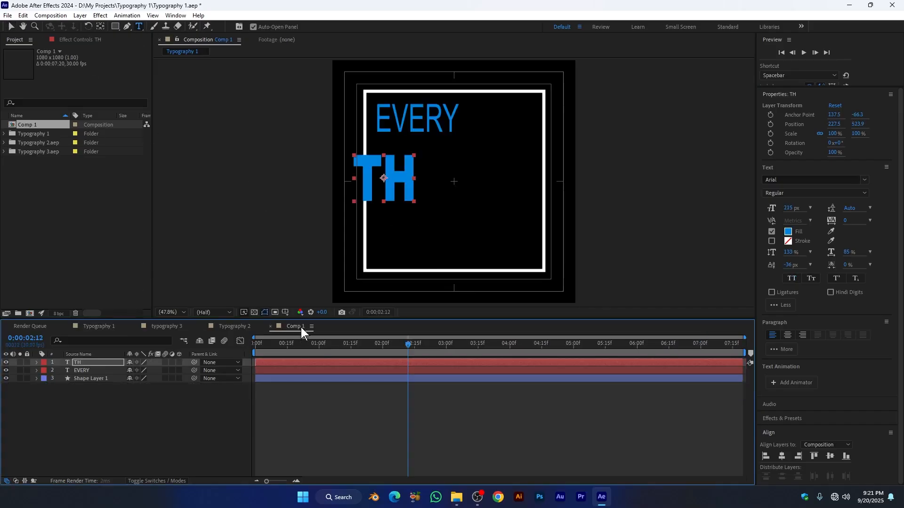
pyautogui.click(127, 399)
pyautogui.click(439, 175)
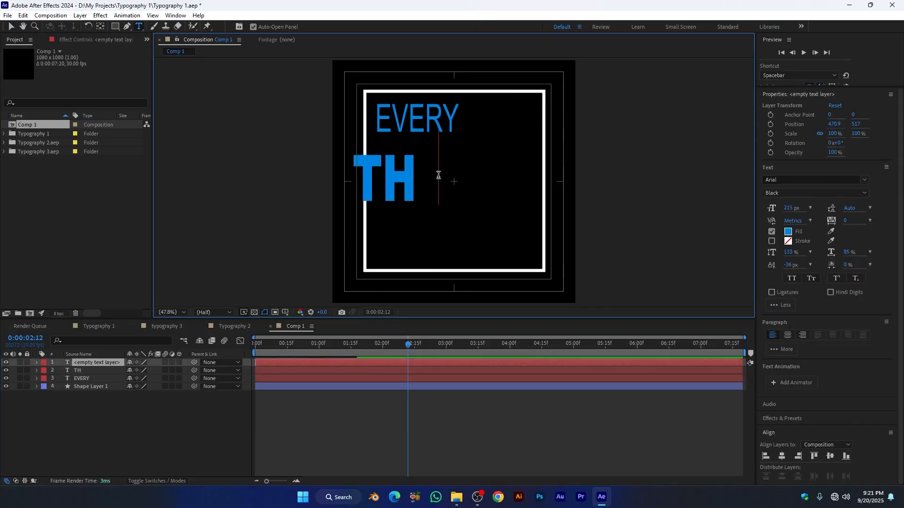
pyautogui.write('I')
# Step: Enlarge the I text to 316 px and move it beside the H
pyautogui.click(11, 26)
pyautogui.moveTo(789, 208); pyautogui.dragTo(807, 209)
pyautogui.moveTo(430, 173); pyautogui.dragTo(429, 190)
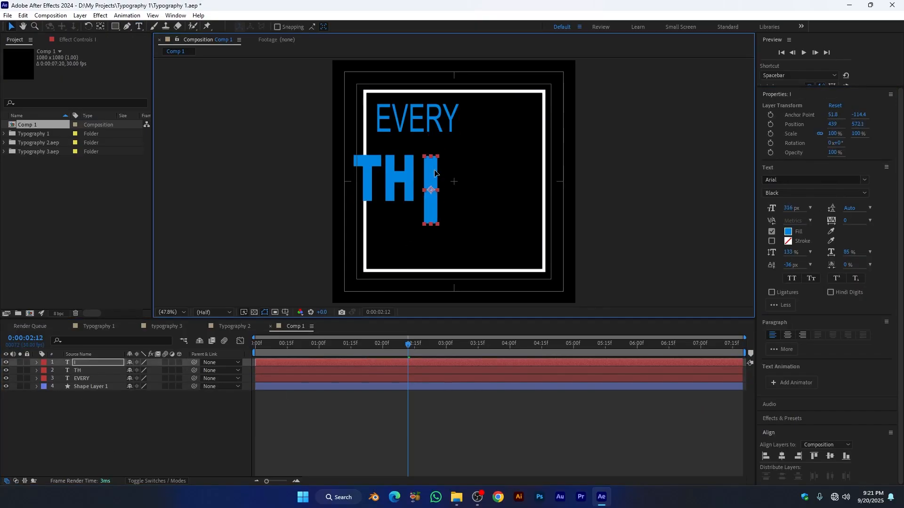
# Step: Set the TH text size to 250 px and reposition it over the rectangle's left edge at about 207, 568
pyautogui.doubleClick(400, 179)
pyautogui.moveTo(788, 208); pyautogui.dragTo(805, 208)
pyautogui.click(11, 27)
pyautogui.moveTo(376, 160); pyautogui.dragTo(372, 169)
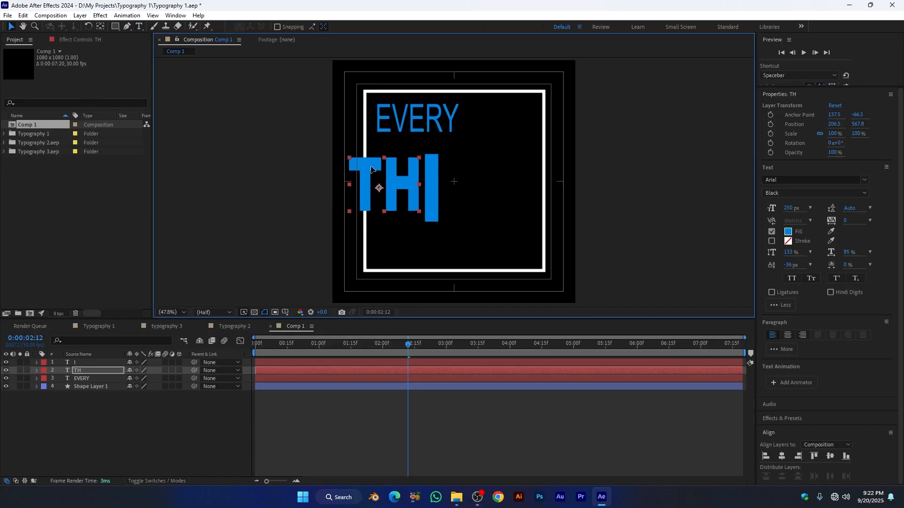
# Step: Set the I text size to 250 px and align it with TH, directly beside the H
pyautogui.click(429, 181)
pyautogui.moveTo(788, 208); pyautogui.dragTo(758, 208)
pyautogui.moveTo(430, 193); pyautogui.dragTo(433, 183)
pyautogui.click(155, 396)
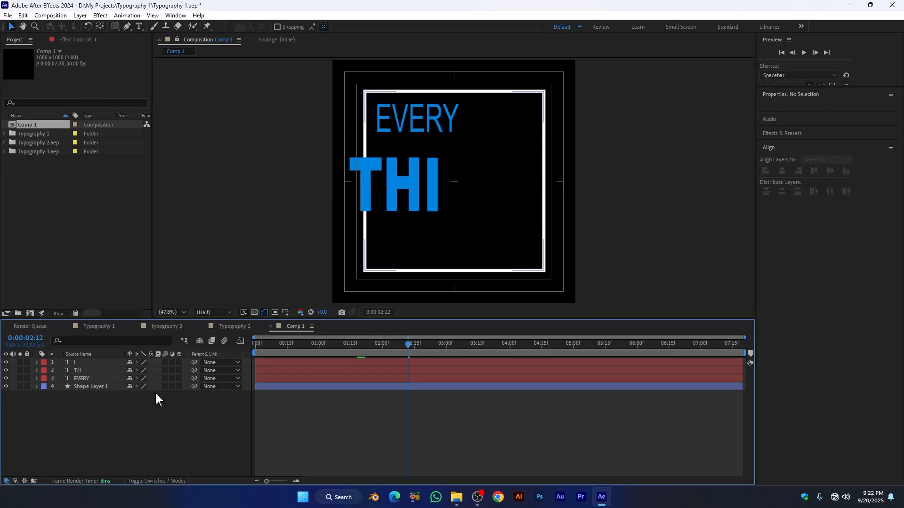
# Step: Add a separate text layer reading N and line it up to the right of the I
pyautogui.click(137, 26)
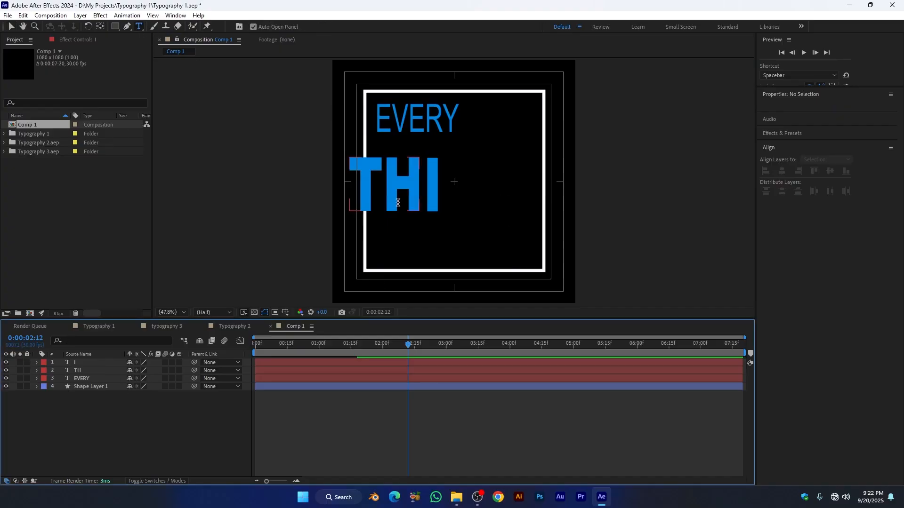
pyautogui.click(471, 188)
pyautogui.write('N')
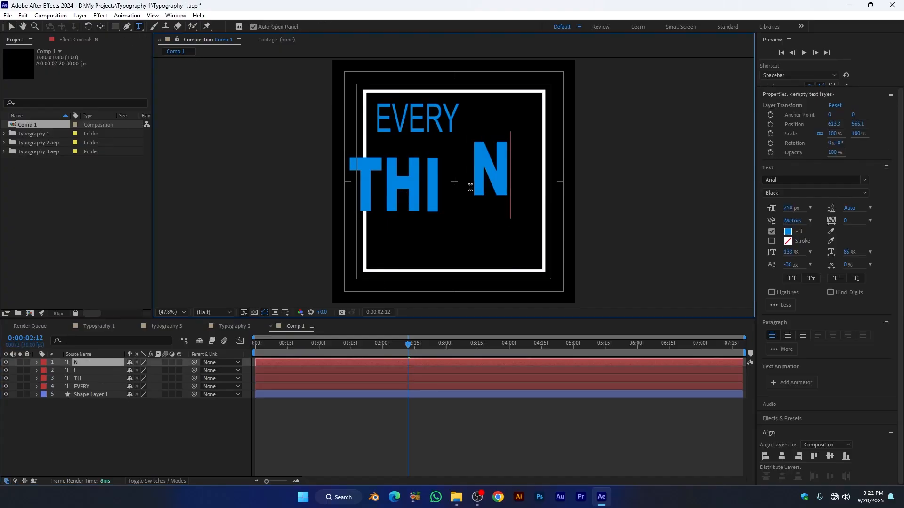
pyautogui.click(11, 26)
pyautogui.moveTo(498, 177); pyautogui.dragTo(481, 192)
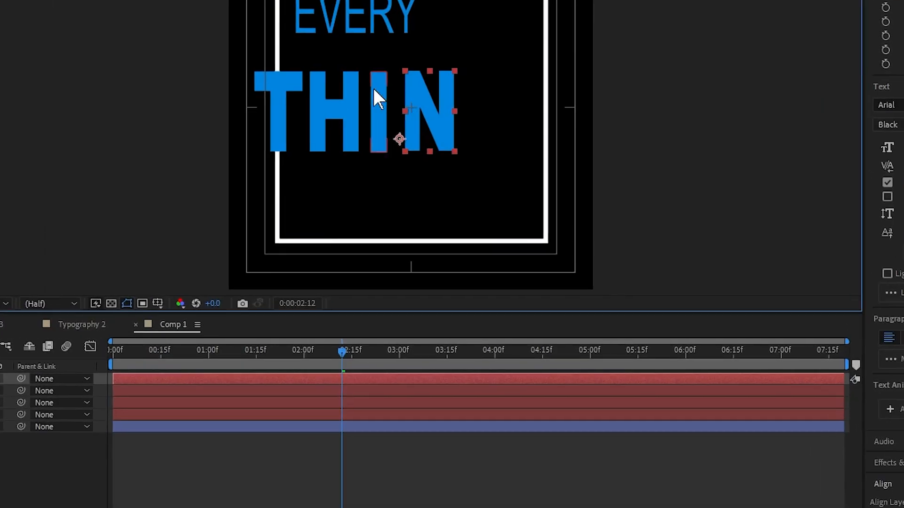
# Step: Create shapes from the I text layer
pyautogui.click(431, 179)
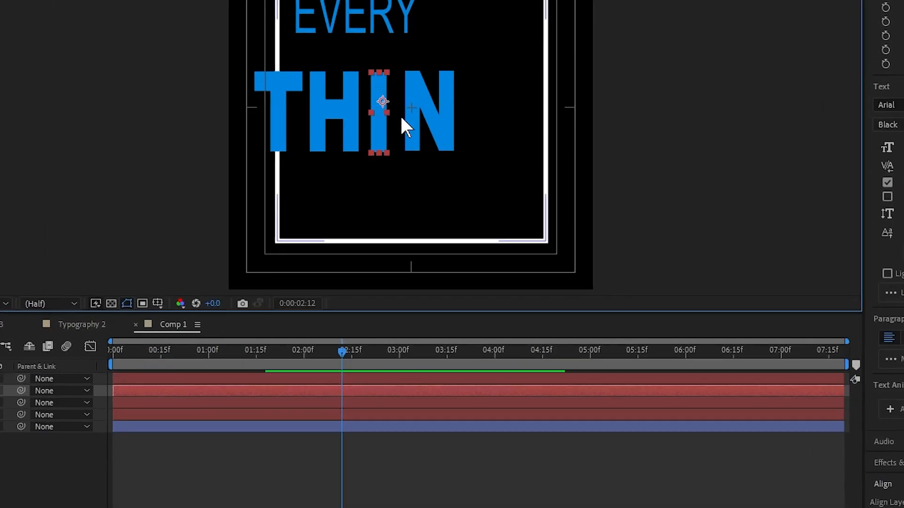
pyautogui.rightClick(377, 128)
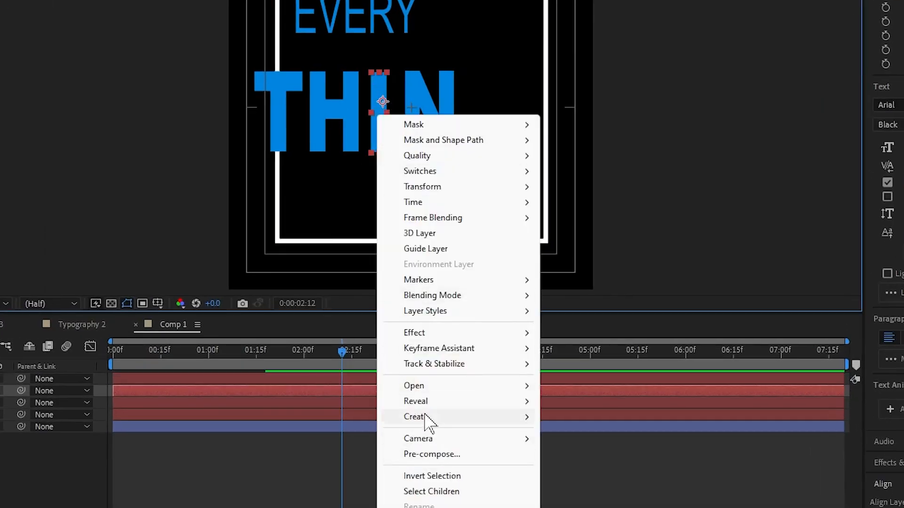
pyautogui.moveTo(435, 419)
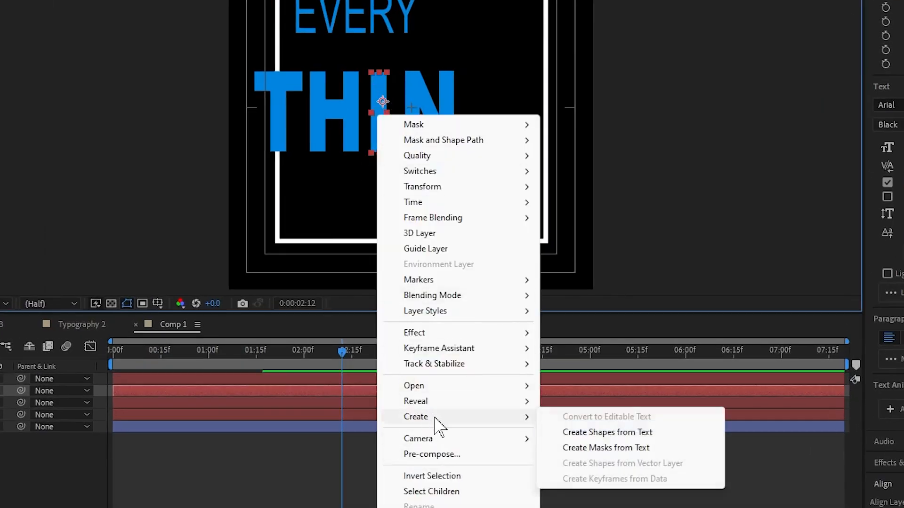
pyautogui.click(651, 433)
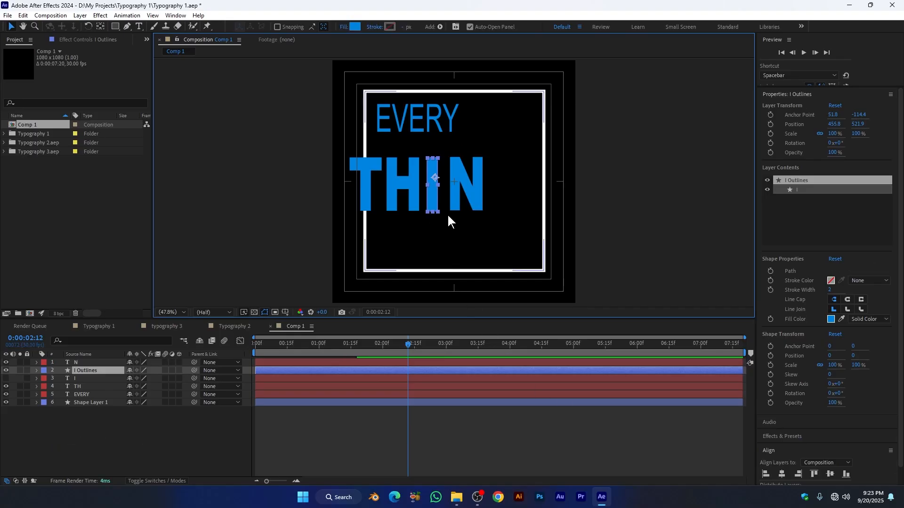
# Step: Stretch the I outline downward by its two bottom points to near the rectangle's lower edge, and compare with the Typography 1 composition
pyautogui.scroll(2, 406, 133)
pyautogui.scroll(-2, 426, 206)
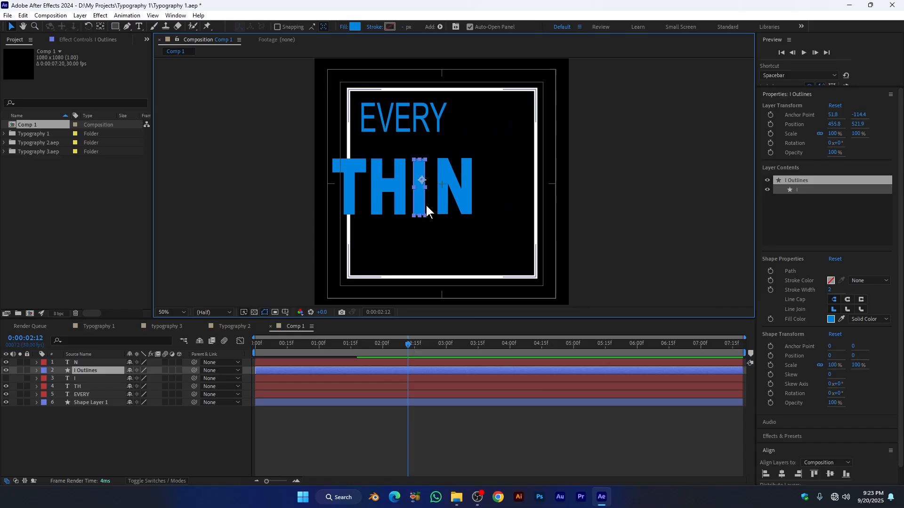
pyautogui.click(127, 26)
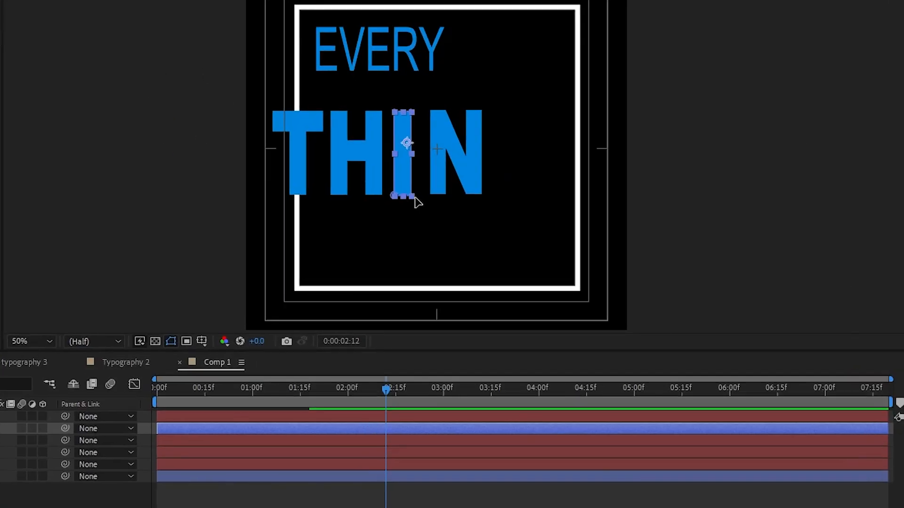
pyautogui.click(412, 196)
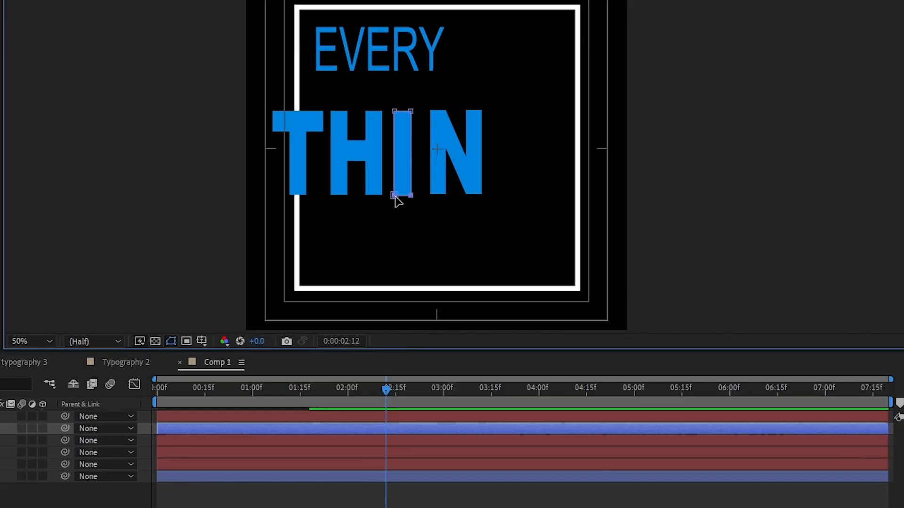
pyautogui.moveTo(410, 198); pyautogui.dragTo(424, 256)
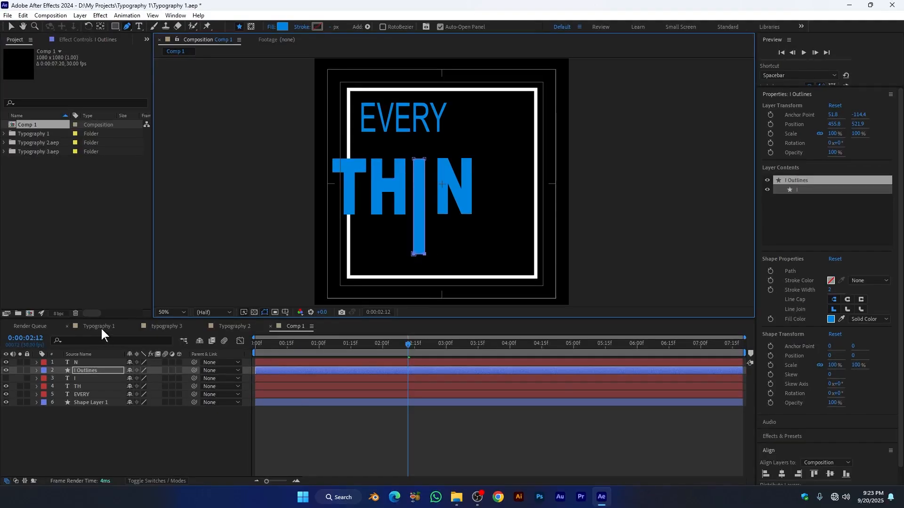
pyautogui.click(100, 328)
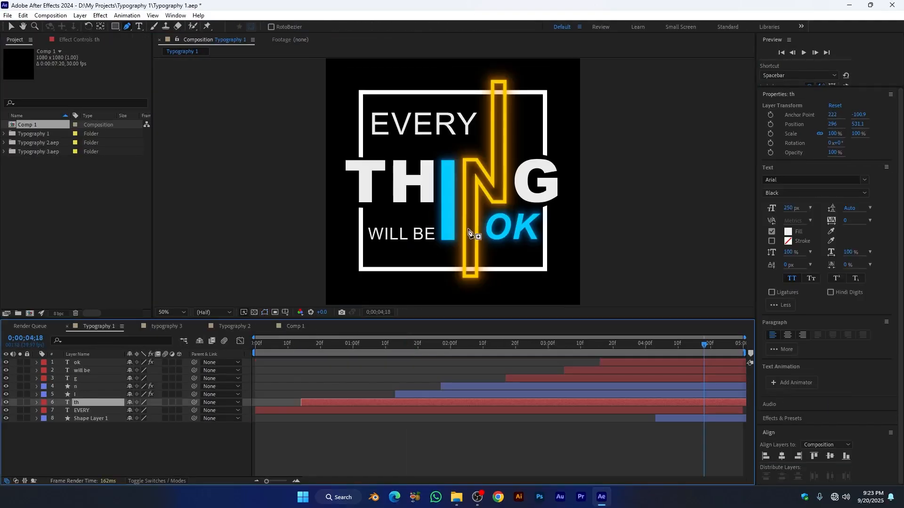
# Step: Return to Comp 1 and change the I outline's fill colour to bright cyan
pyautogui.click(288, 326)
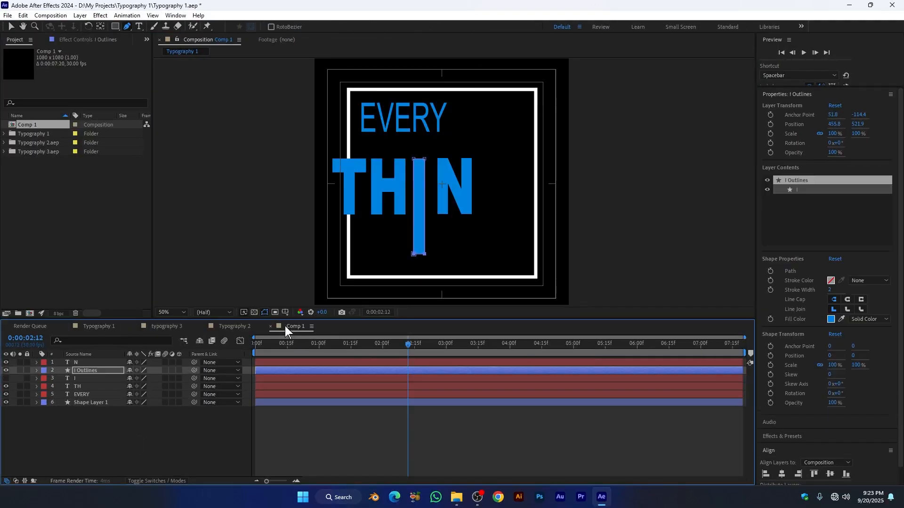
pyautogui.click(283, 27)
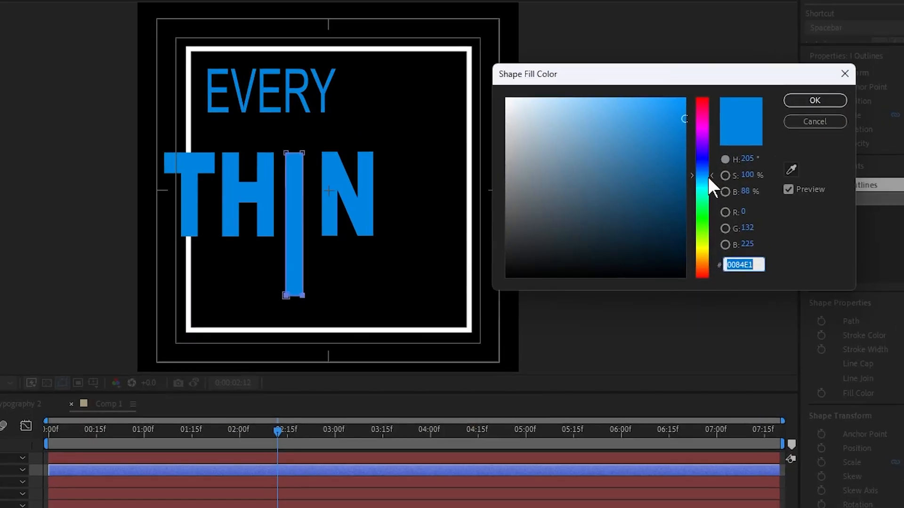
pyautogui.moveTo(697, 180); pyautogui.dragTo(697, 182)
pyautogui.click(683, 113)
pyautogui.click(814, 100)
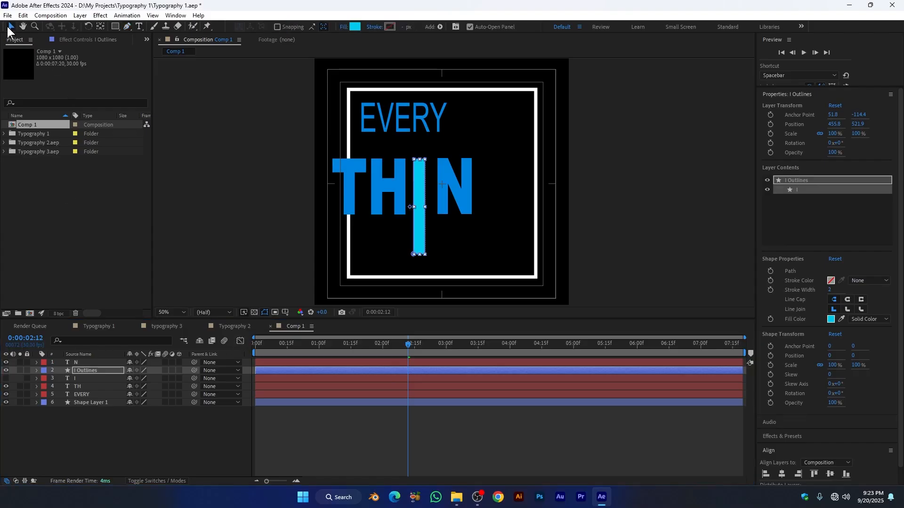
# Step: Create shapes from the N text layer
pyautogui.click(466, 194)
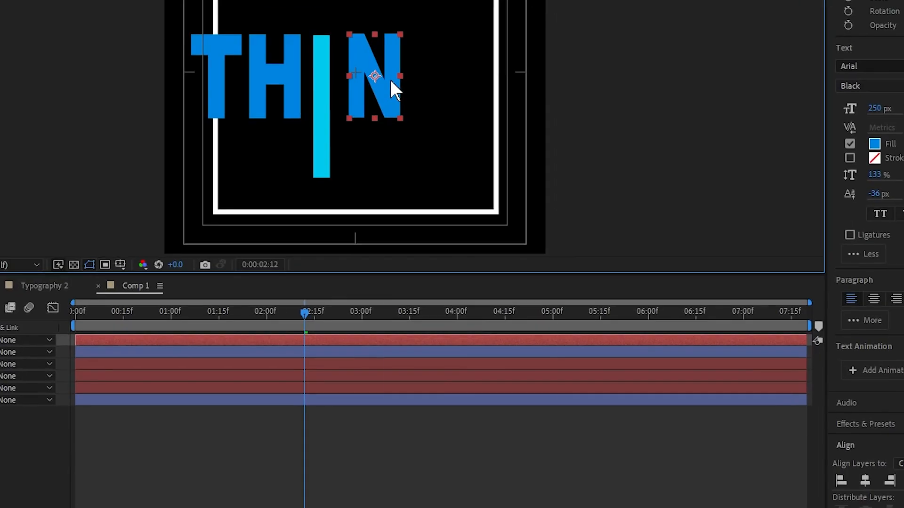
pyautogui.rightClick(391, 80)
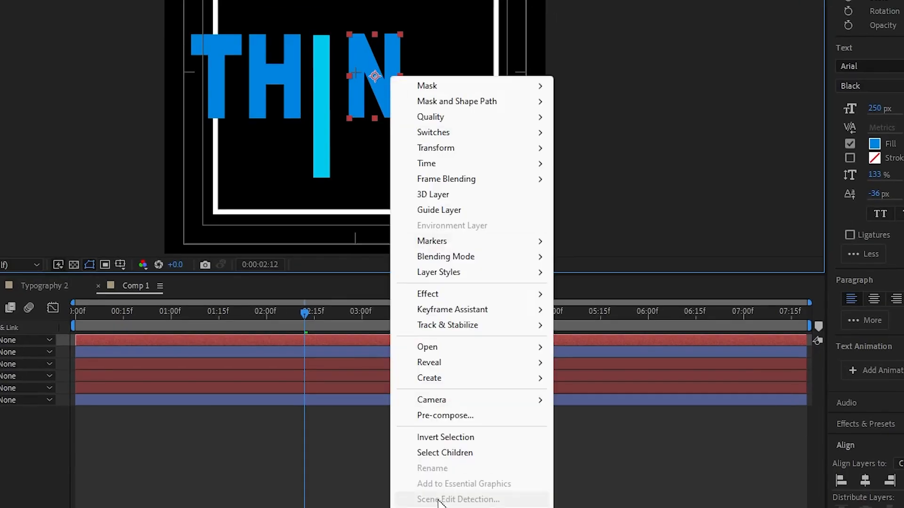
pyautogui.moveTo(443, 381)
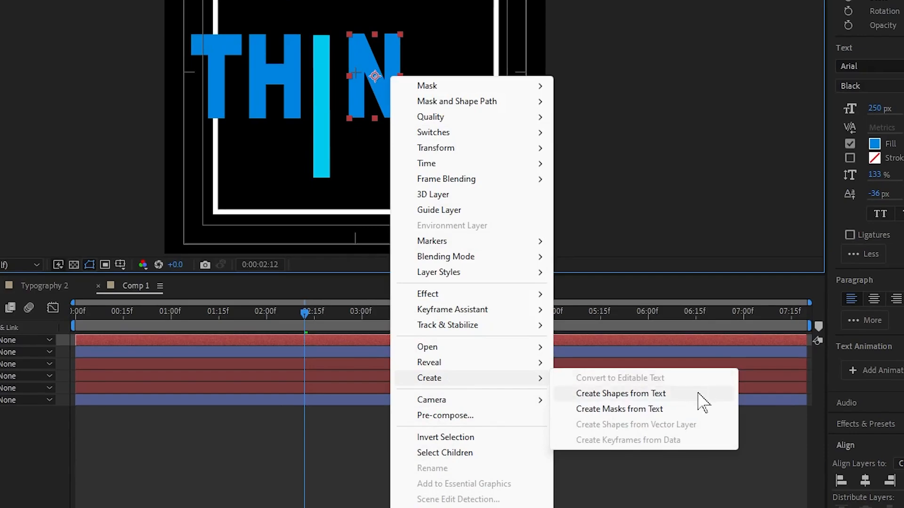
pyautogui.click(642, 397)
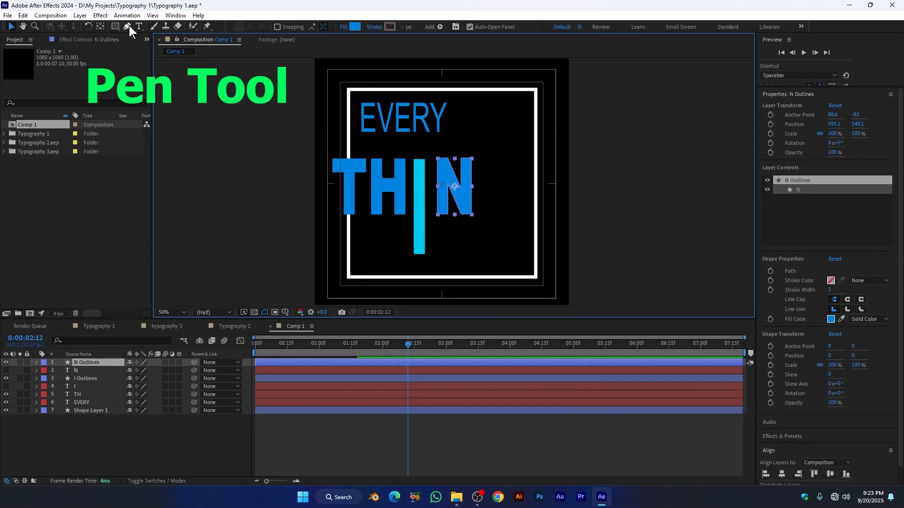
# Step: Stretch the N outline's left stem down past the rectangle's lower edge and its right stem up past the upper edge
pyautogui.click(128, 27)
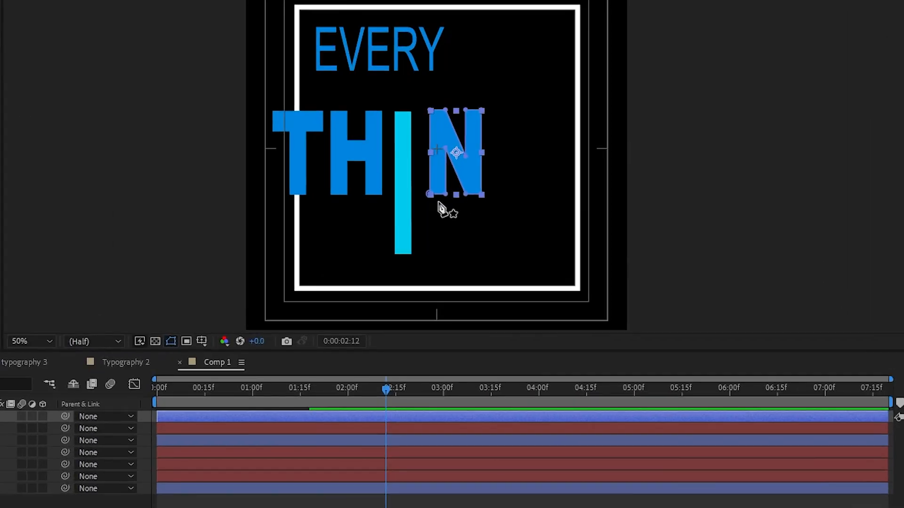
pyautogui.click(430, 195)
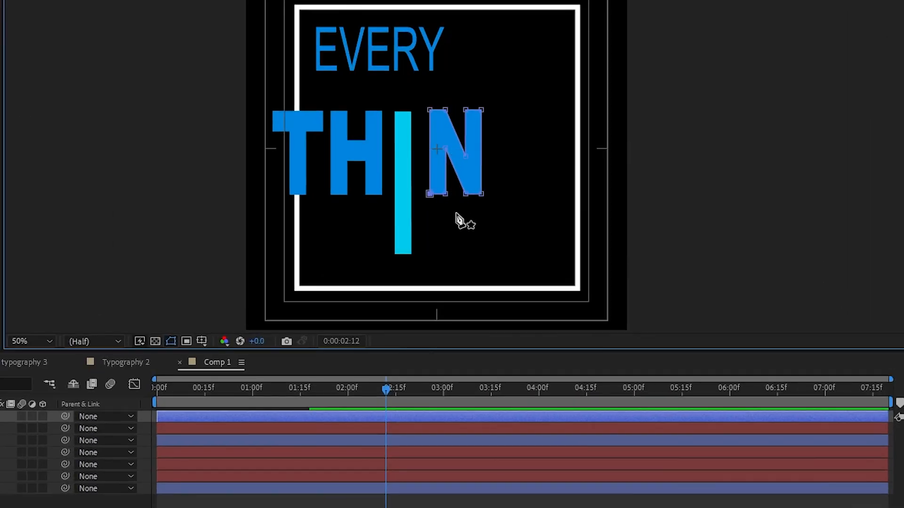
pyautogui.moveTo(448, 196); pyautogui.dragTo(460, 282)
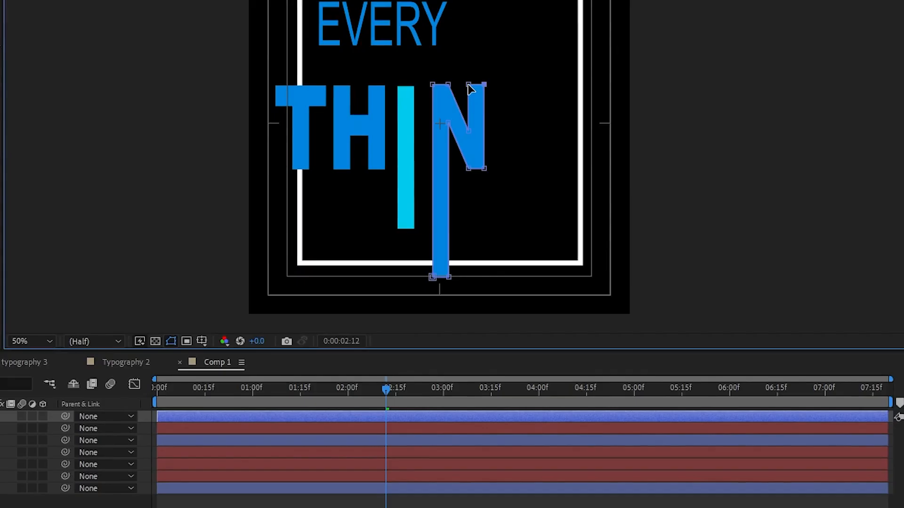
pyautogui.moveTo(488, 90); pyautogui.dragTo(493, 0)
pyautogui.moveTo(492, 33); pyautogui.dragTo(493, 27)
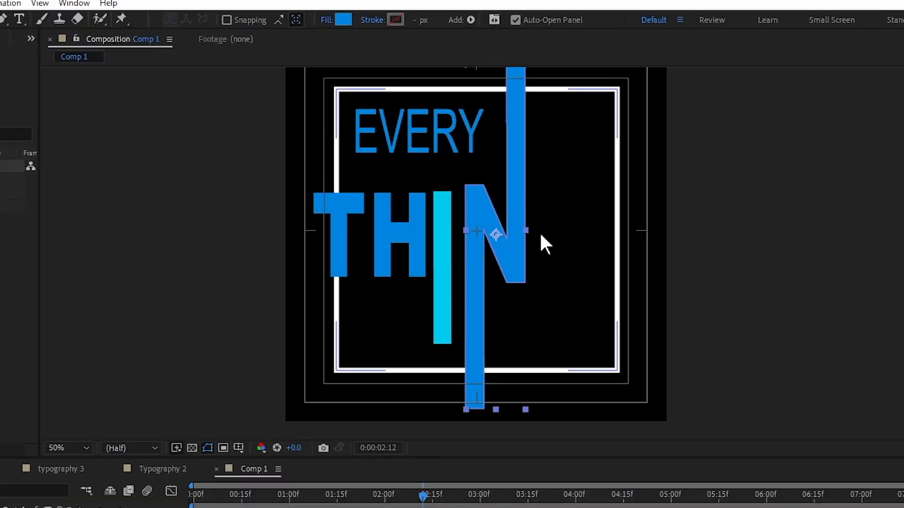
# Step: Remove the fill from the stretched N outline
pyautogui.click(502, 245)
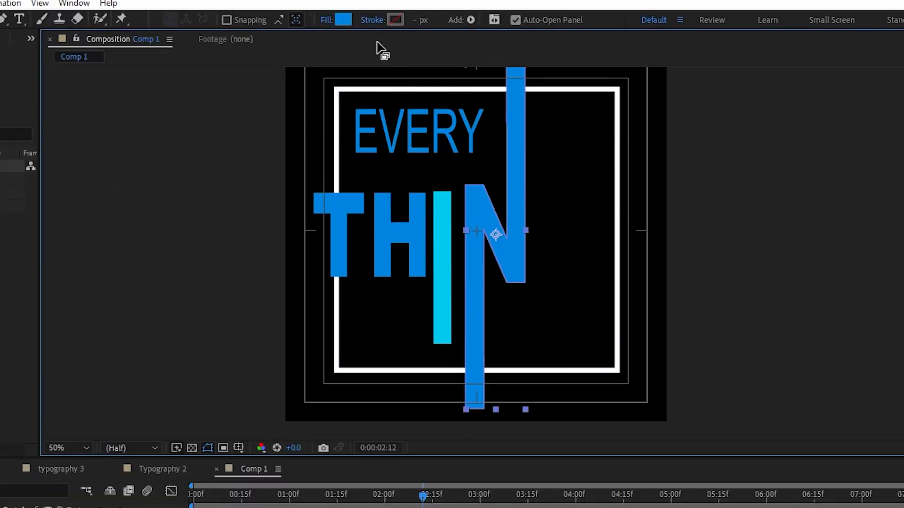
pyautogui.click(326, 20)
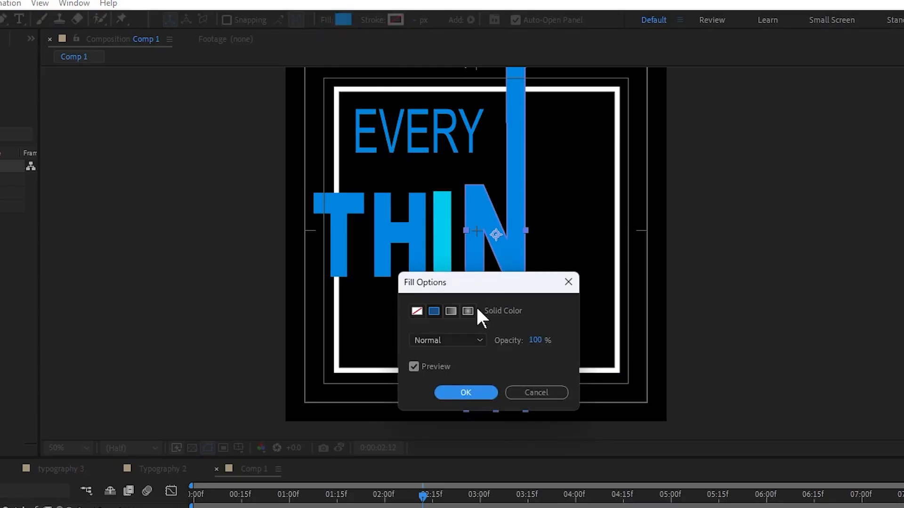
pyautogui.click(415, 310)
pyautogui.click(477, 394)
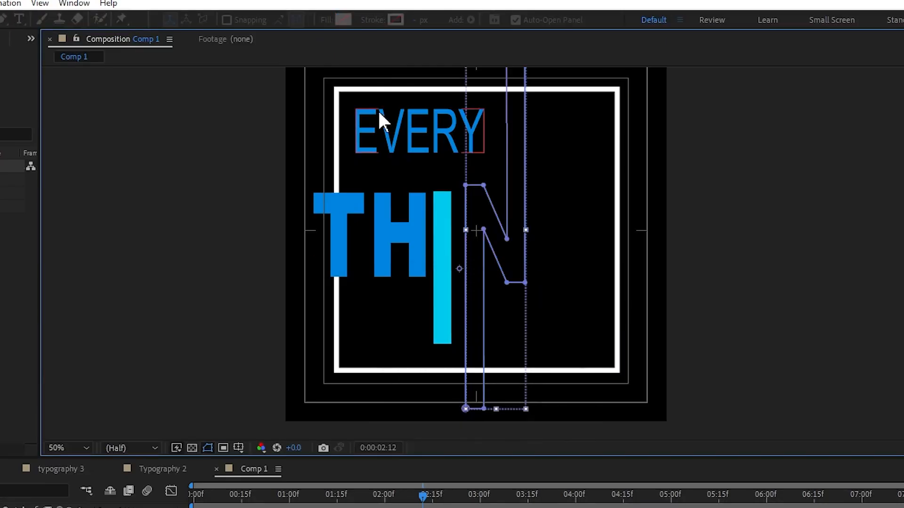
# Step: Give the N outline a solid colour stroke 8 px wide
pyautogui.click(373, 21)
pyautogui.click(433, 310)
pyautogui.click(441, 393)
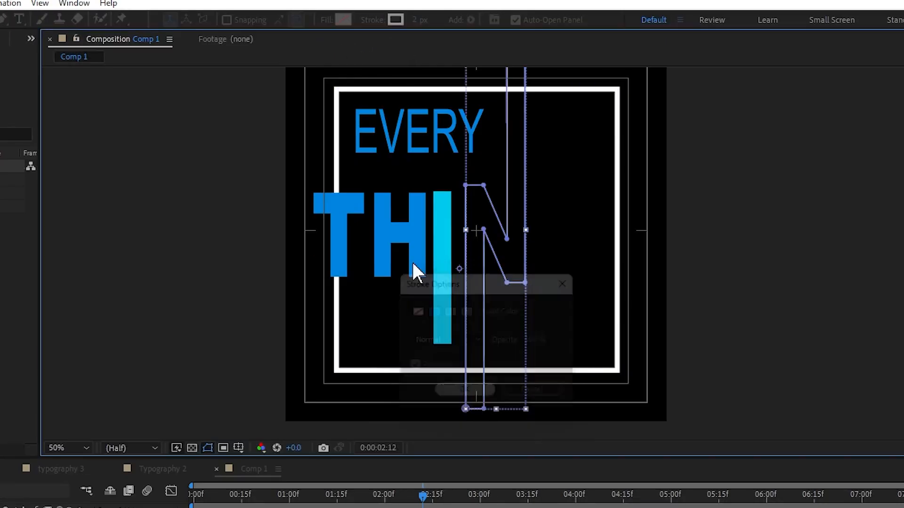
pyautogui.click(417, 20)
pyautogui.write('8')
pyautogui.press('Return')
pyautogui.click(597, 253)
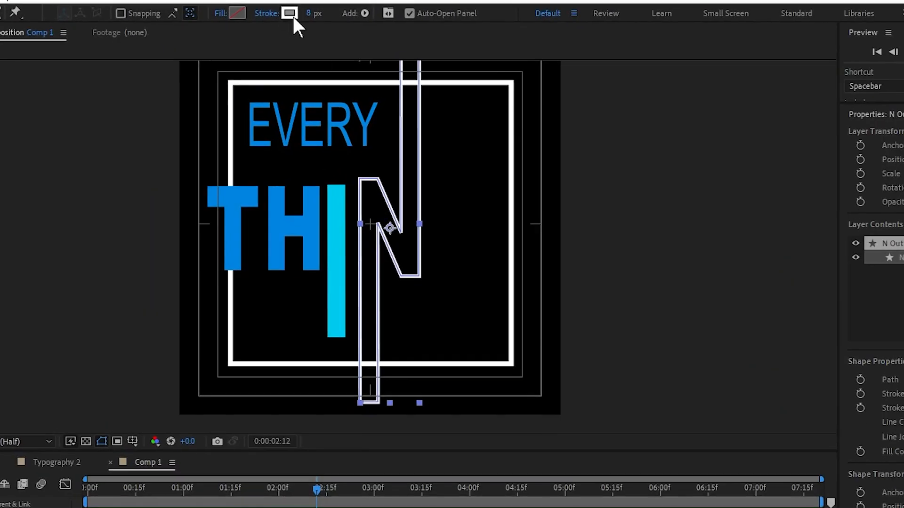
# Step: Change the N outline's stroke colour to orange
pyautogui.click(292, 16)
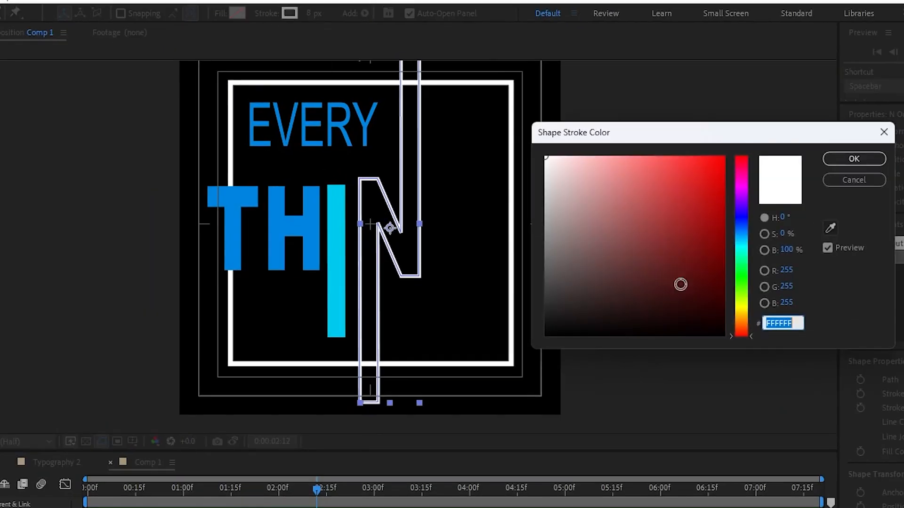
pyautogui.click(742, 323)
pyautogui.click(723, 170)
pyautogui.click(853, 159)
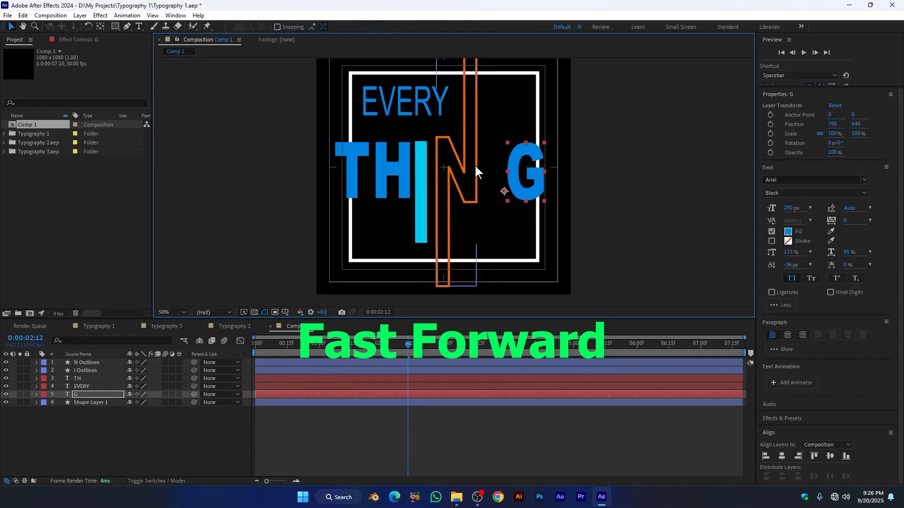
# Step: Shift the N and I to the right to space out THING, and widen the TH text's tracking to 77
pyautogui.moveTo(476, 172); pyautogui.dragTo(496, 172)
pyautogui.moveTo(421, 170); pyautogui.dragTo(435, 170)
pyautogui.click(404, 170)
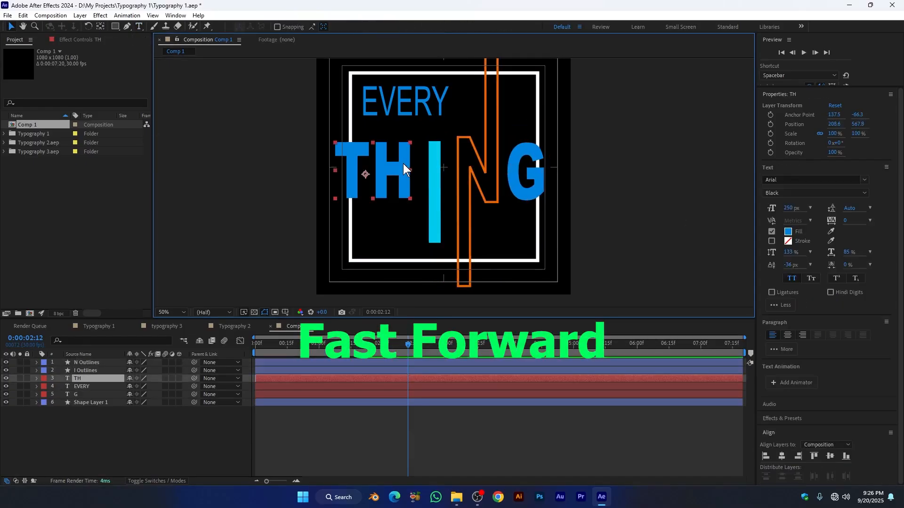
pyautogui.moveTo(845, 221); pyautogui.dragTo(882, 220)
pyautogui.click(618, 191)
# Step: Add a WILL BE text layer and position it below TH, to the left of the I
pyautogui.click(139, 26)
pyautogui.click(375, 235)
pyautogui.write('WILL BE')
pyautogui.moveTo(380, 223); pyautogui.dragTo(394, 235)
# Step: Add an OK text layer in the Black style at 150 px and place it below the G, beside the N's long stem
pyautogui.click(139, 27)
pyautogui.click(512, 238)
pyautogui.write('OK')
pyautogui.hotkey('ctrl', 'a')
pyautogui.click(865, 193)
pyautogui.moveTo(559, 226); pyautogui.dragTo(516, 229)
pyautogui.moveTo(787, 208); pyautogui.dragTo(763, 208)
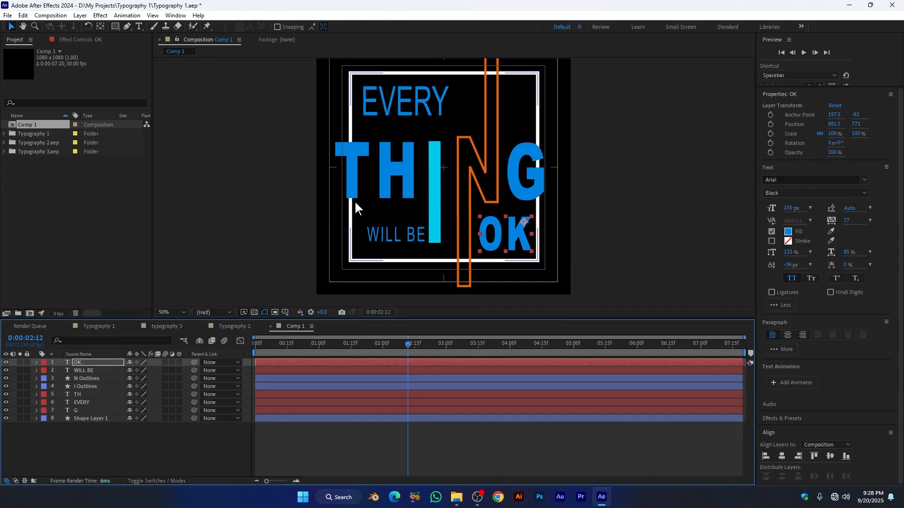
# Step: Change the TH text's fill colour to off-white F0F0F0
pyautogui.click(387, 178)
pyautogui.click(789, 232)
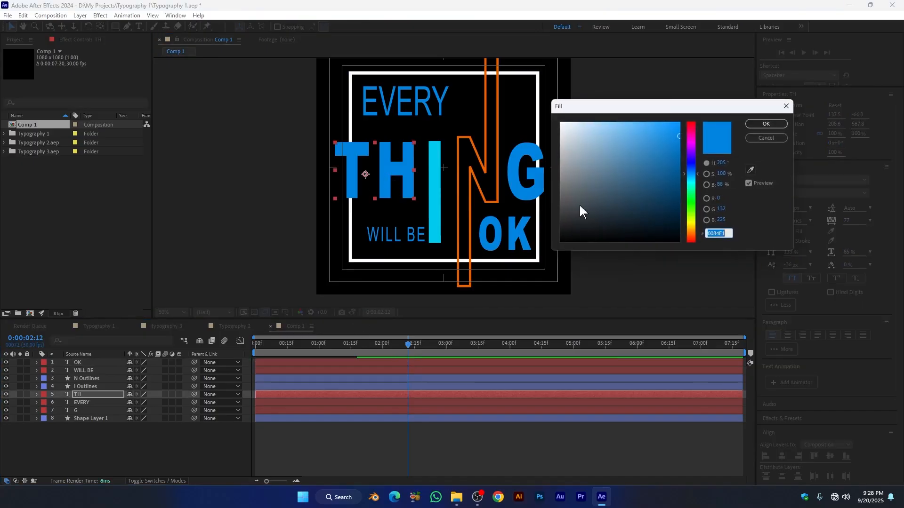
pyautogui.moveTo(591, 129); pyautogui.dragTo(559, 128)
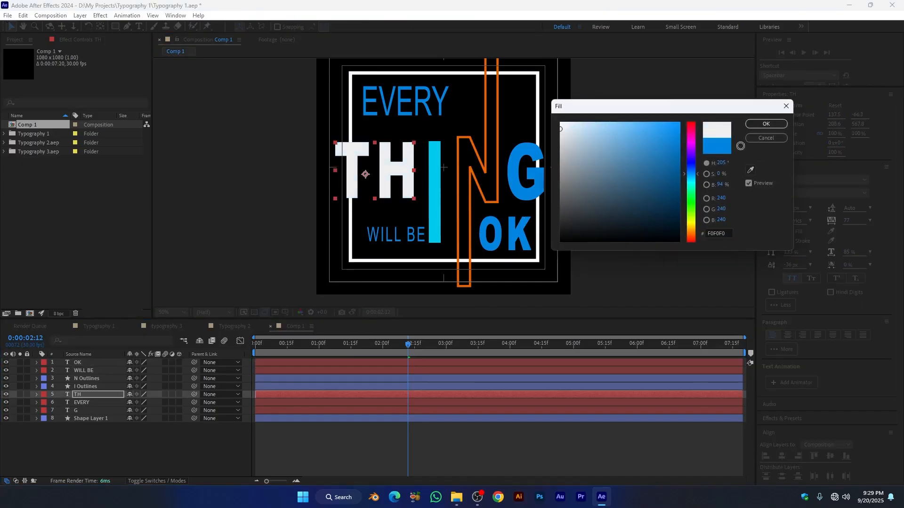
pyautogui.click(724, 234)
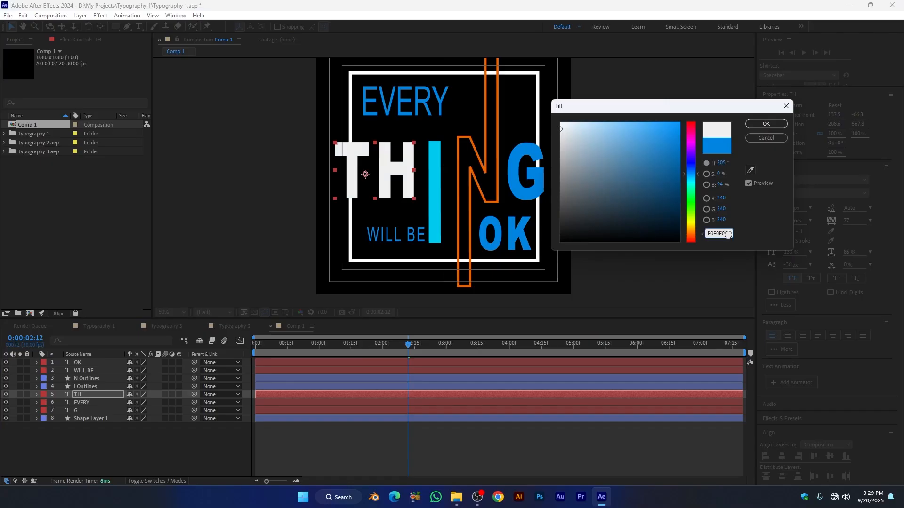
pyautogui.click(766, 124)
# Step: Change the G text's fill to the same off-white as TH
pyautogui.click(528, 206)
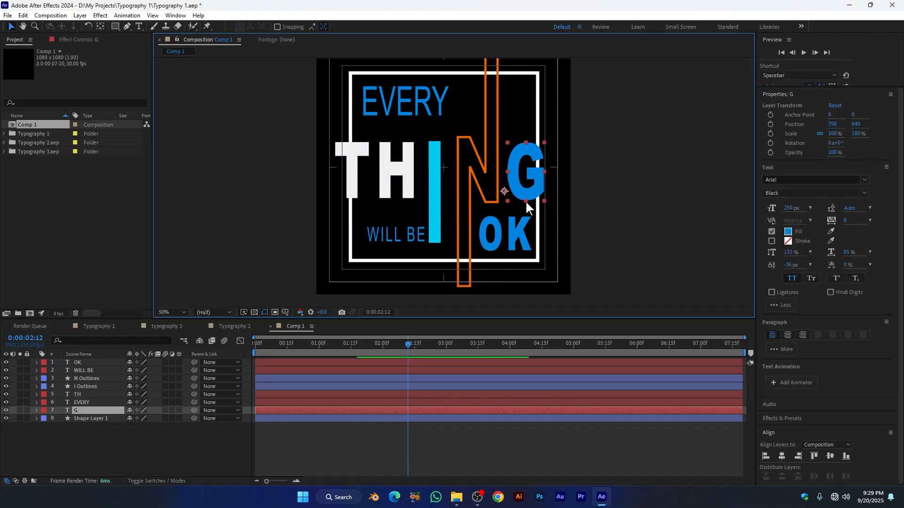
pyautogui.click(788, 232)
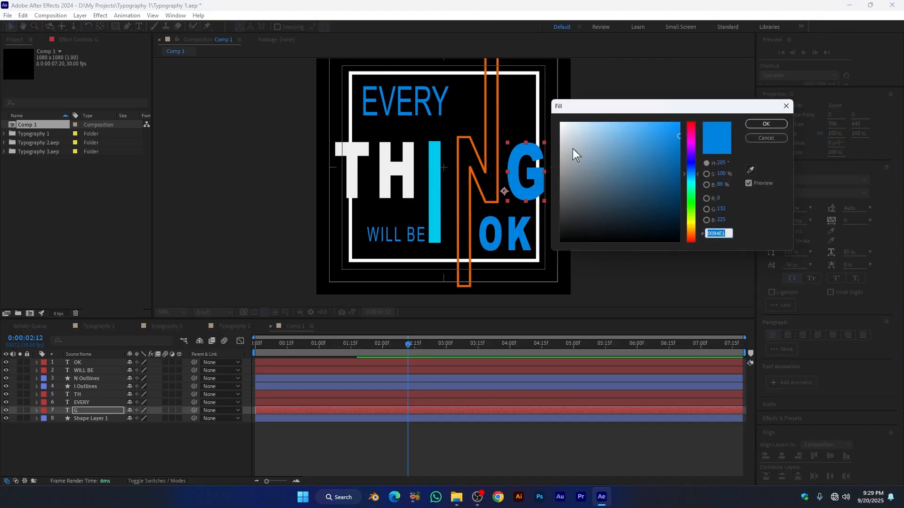
pyautogui.click(560, 128)
pyautogui.click(766, 124)
# Step: Recolour the EVERY and WILL BE text layers with the same off-white fill
pyautogui.click(406, 102)
pyautogui.click(788, 231)
pyautogui.click(561, 127)
pyautogui.click(766, 125)
pyautogui.click(397, 235)
pyautogui.click(788, 232)
pyautogui.click(561, 127)
pyautogui.click(468, 307)
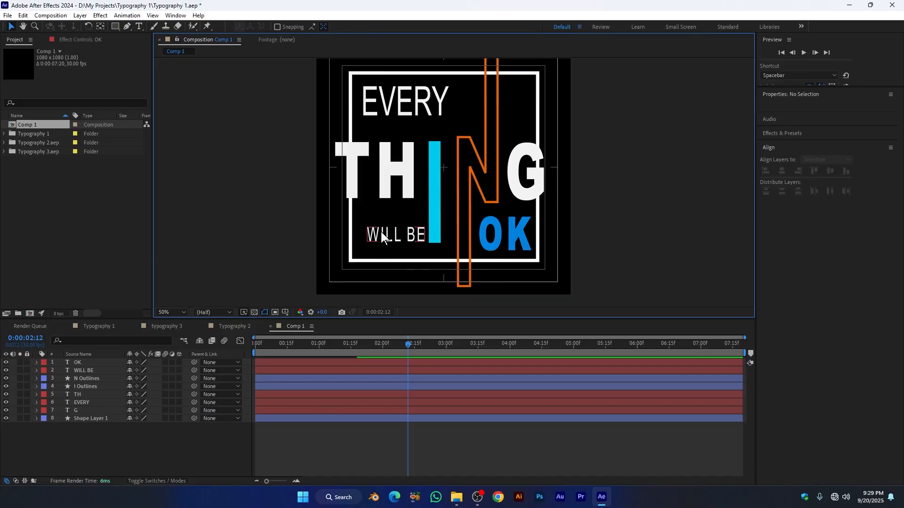
# Step: Apply the Deep Glow effect to the I Outlines layer
pyautogui.click(432, 182)
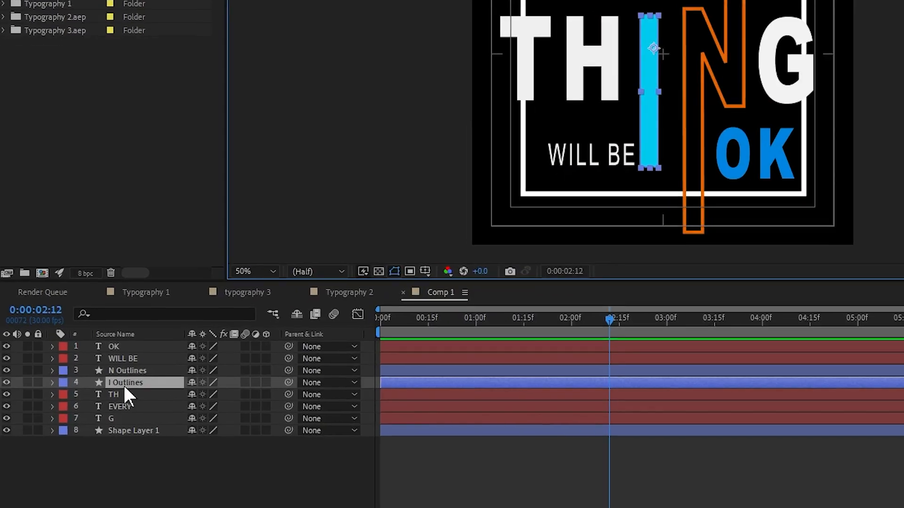
pyautogui.hotkey('ctrl', 'space')
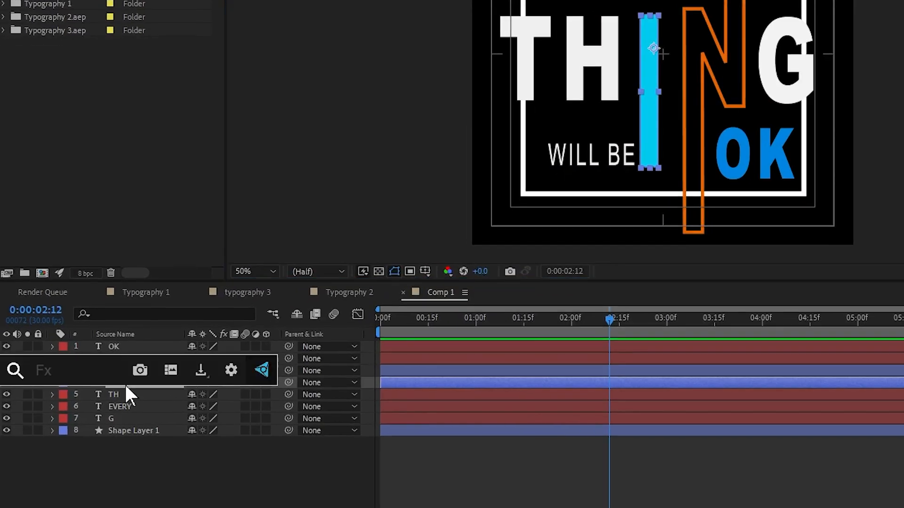
pyautogui.write('glo')
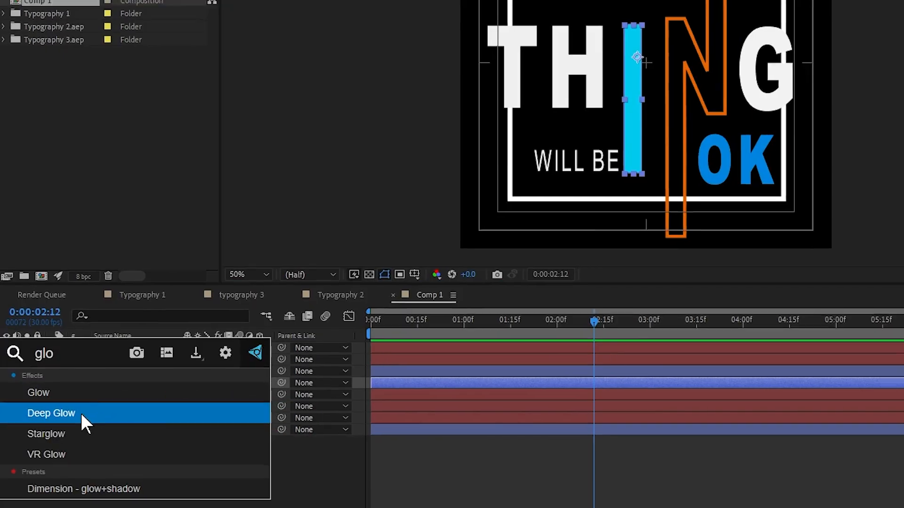
pyautogui.click(80, 411)
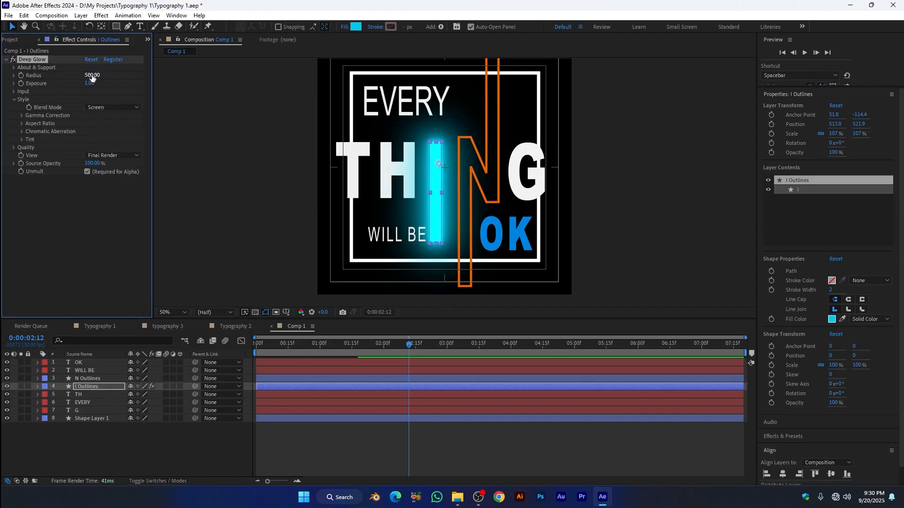
# Step: Try a Deep Glow radius of 150 and an exposure of 0.5 on the I
pyautogui.click(92, 76)
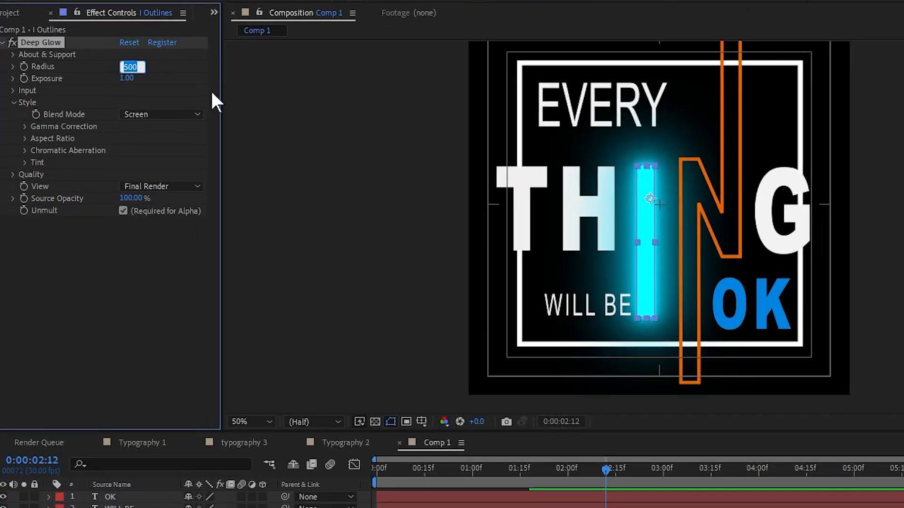
pyautogui.write('150')
pyautogui.press('Return')
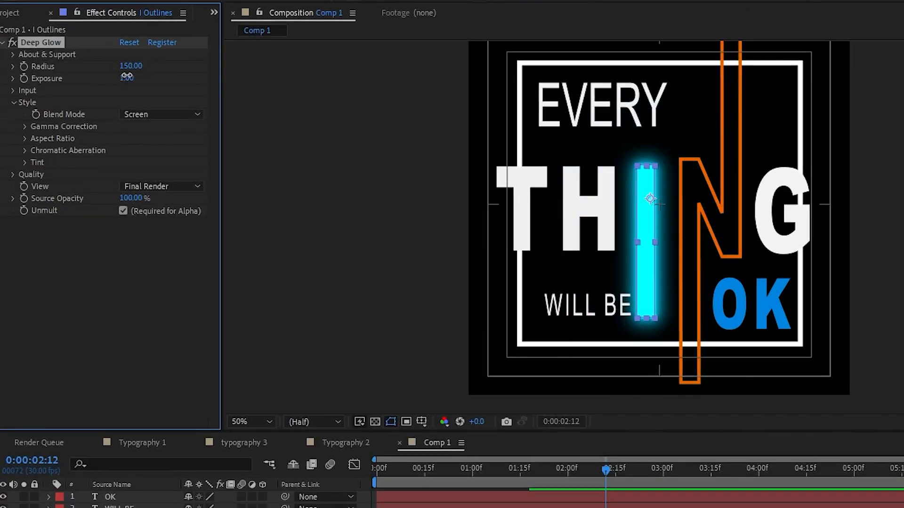
pyautogui.click(127, 79)
pyautogui.write('.5')
pyautogui.press('Return')
# Step: Set the I's Deep Glow exposure to 0.30 and its radius to 100
pyautogui.click(128, 77)
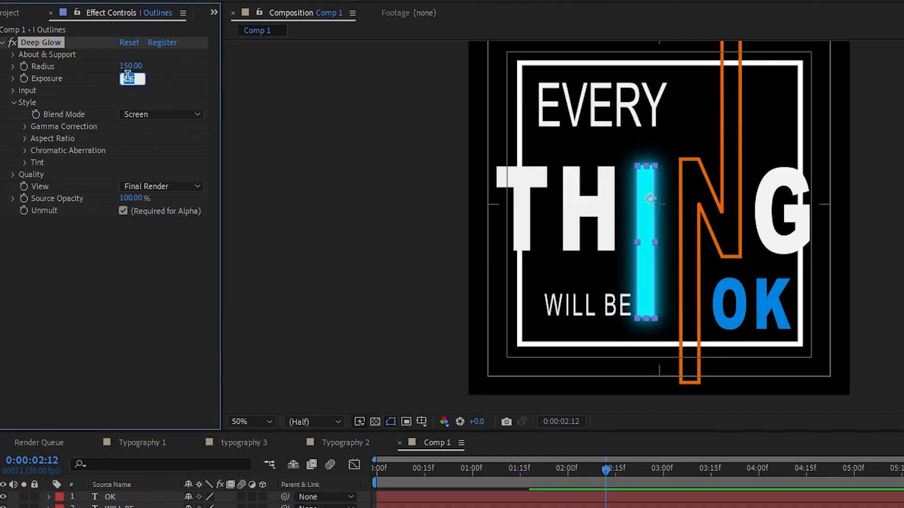
pyautogui.press('Return')
pyautogui.click(131, 66)
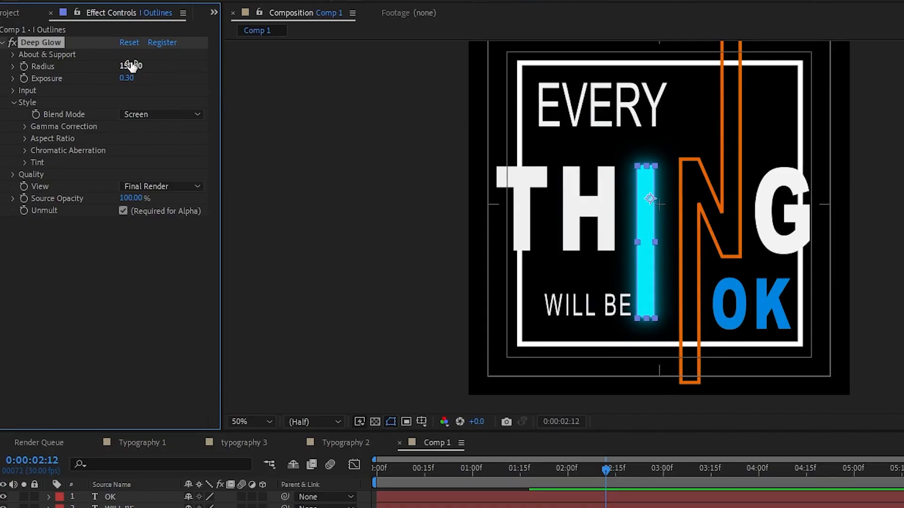
pyautogui.write('100')
pyautogui.press('Return')
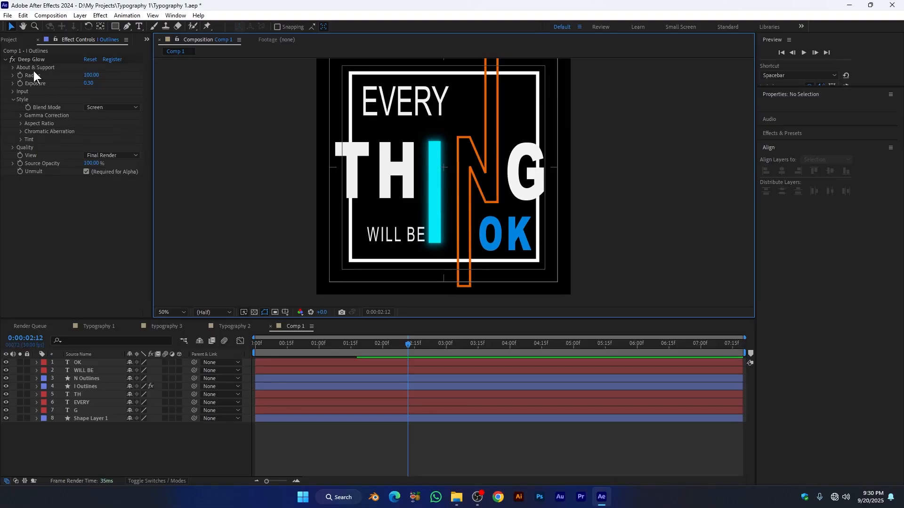
# Step: Copy the Deep Glow effect from the I Outlines layer and paste it onto the N Outlines layer
pyautogui.click(29, 60)
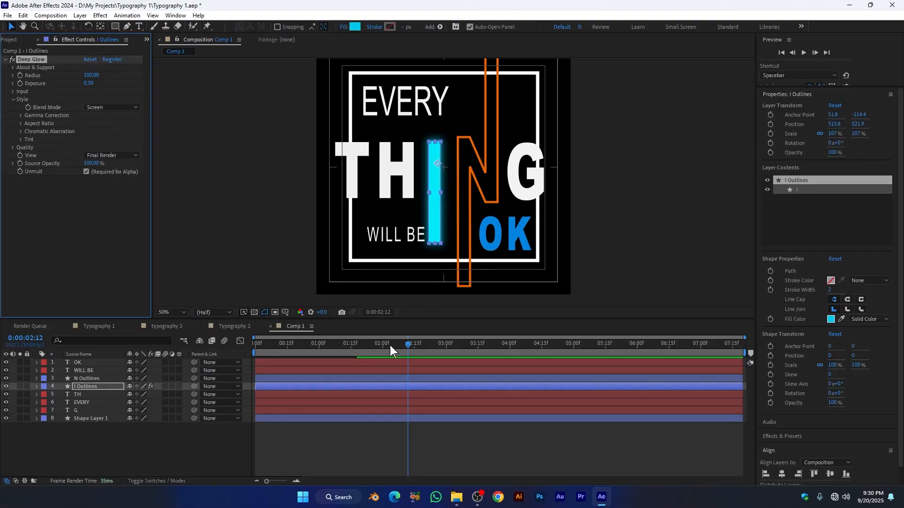
pyautogui.click(481, 180)
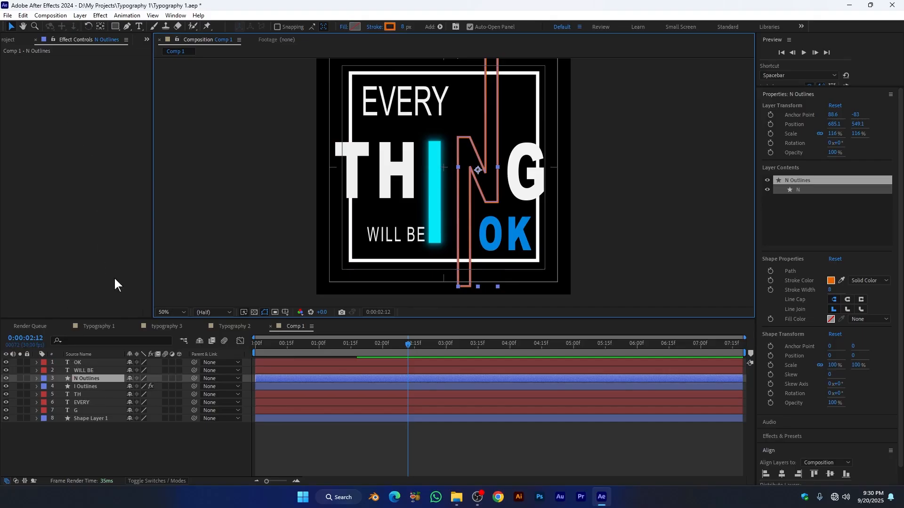
pyautogui.hotkey('ctrl', 'v')
pyautogui.press('F2')
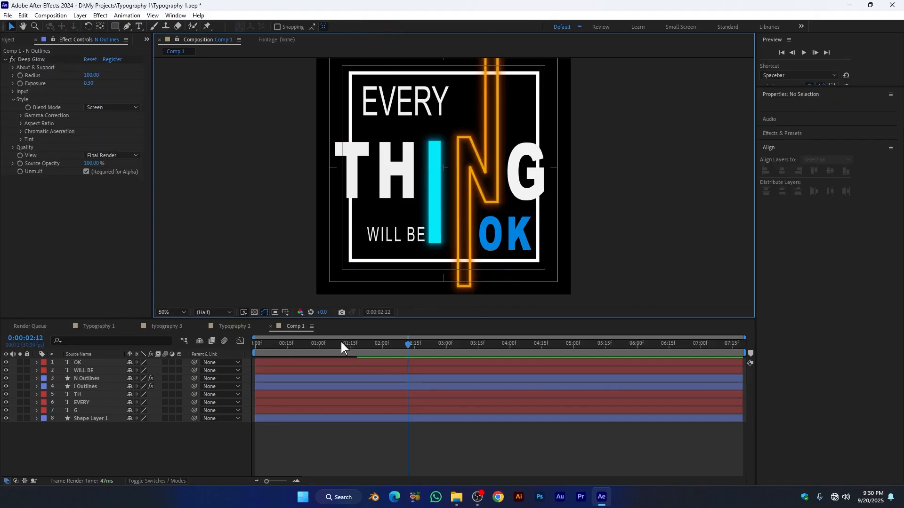
# Step: Hide the title and action safe guides in the composition view and go to 0:00:02:05
pyautogui.click(285, 312)
pyautogui.click(322, 325)
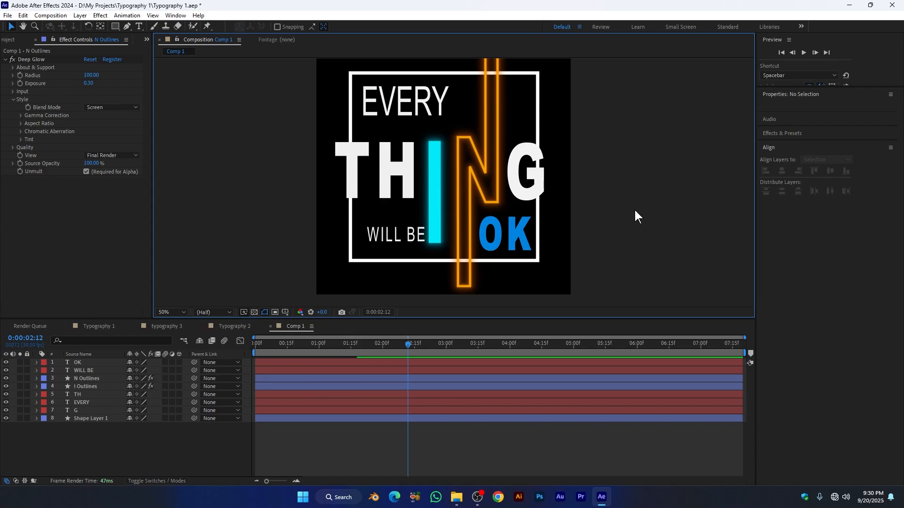
pyautogui.scroll(-2, 634, 208)
pyautogui.click(394, 345)
pyautogui.scroll(2, 349, 218)
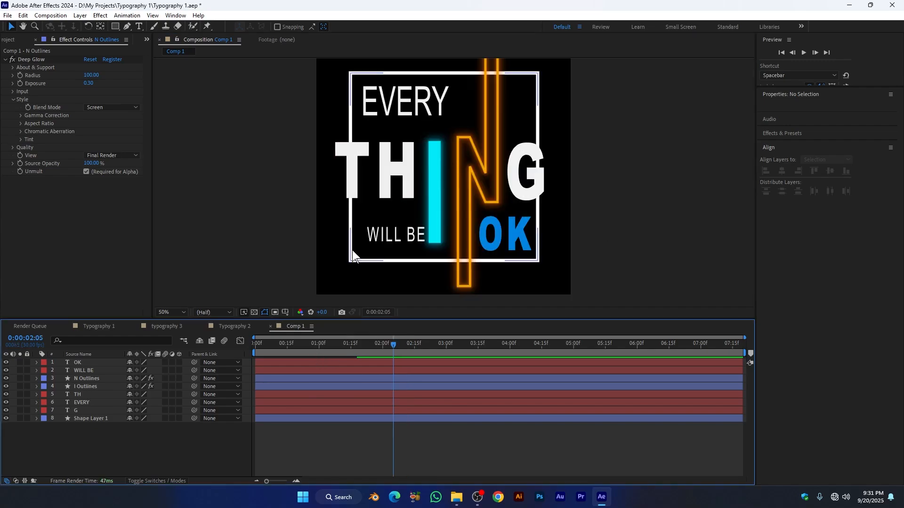
# Step: Rename Shape Layer 1 as "stroke rect"
pyautogui.click(91, 419)
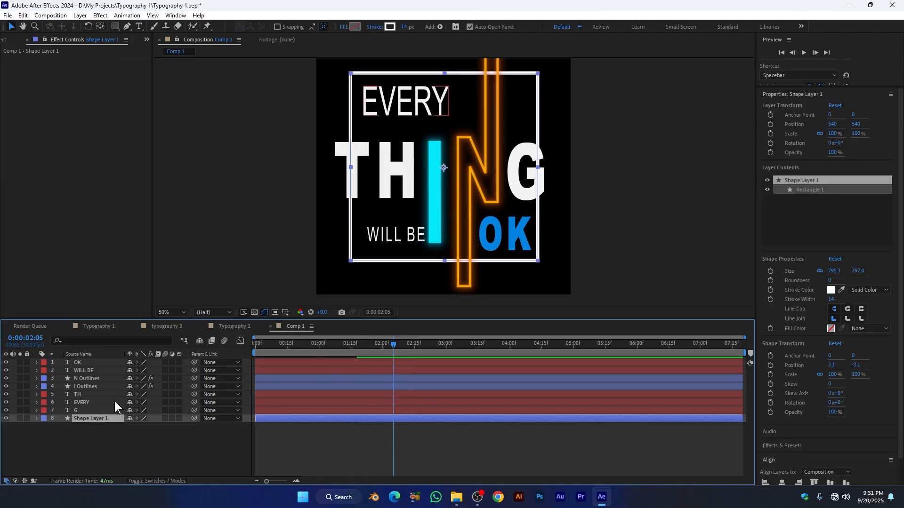
pyautogui.press('Return')
pyautogui.write('stroke rect')
pyautogui.press('Return')
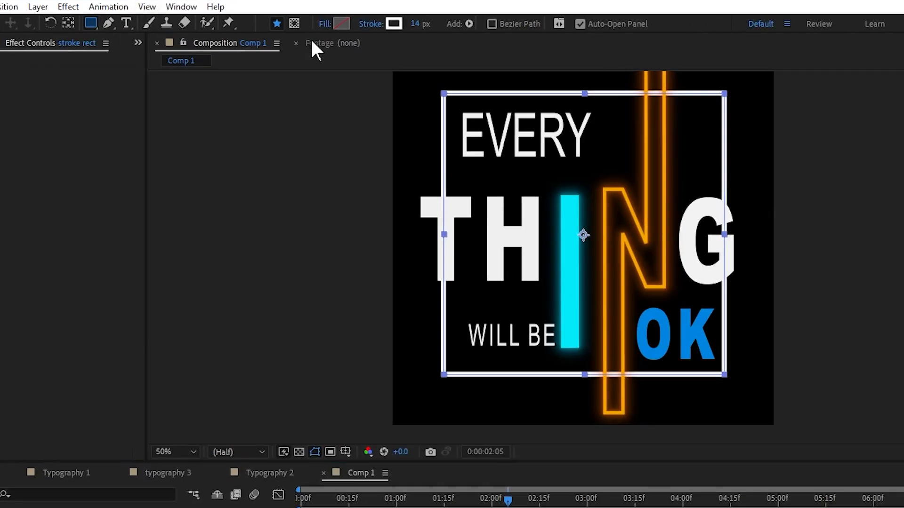
# Step: Draw a closed four-point Pen tool mask on the stroke rect layer around the frame edge behind the T
pyautogui.click(107, 24)
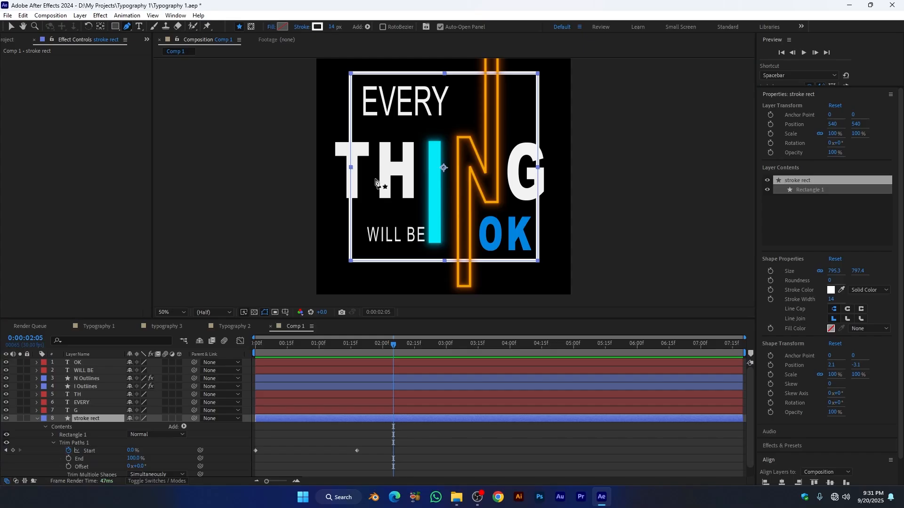
pyautogui.click(37, 418)
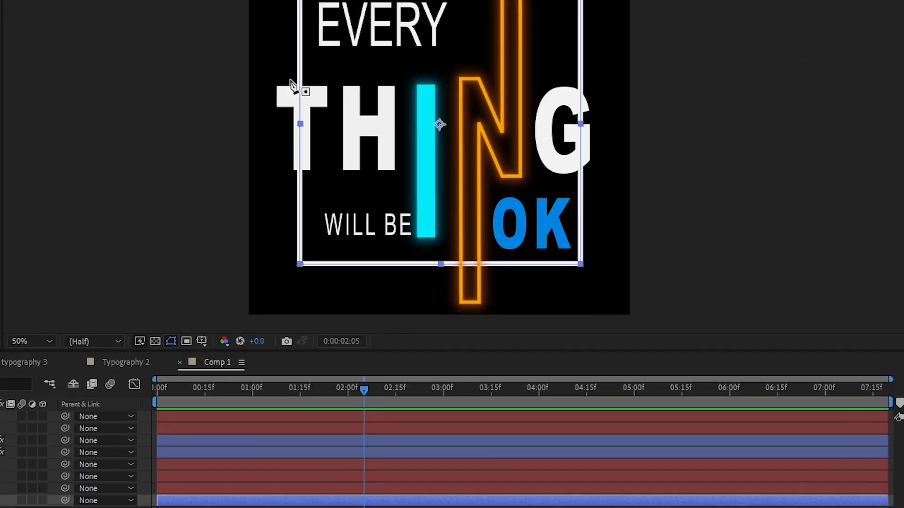
pyautogui.moveTo(288, 78); pyautogui.dragTo(313, 78)
pyautogui.click(310, 178)
pyautogui.click(291, 179)
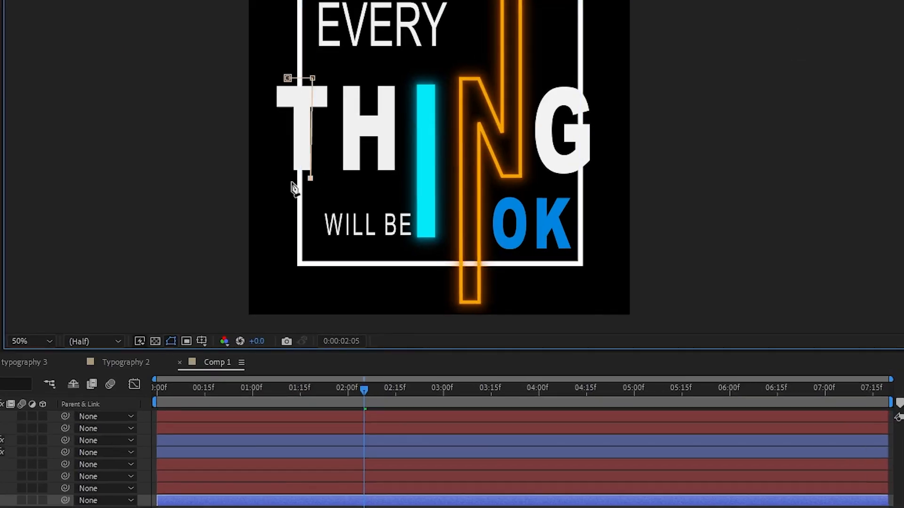
pyautogui.click(287, 77)
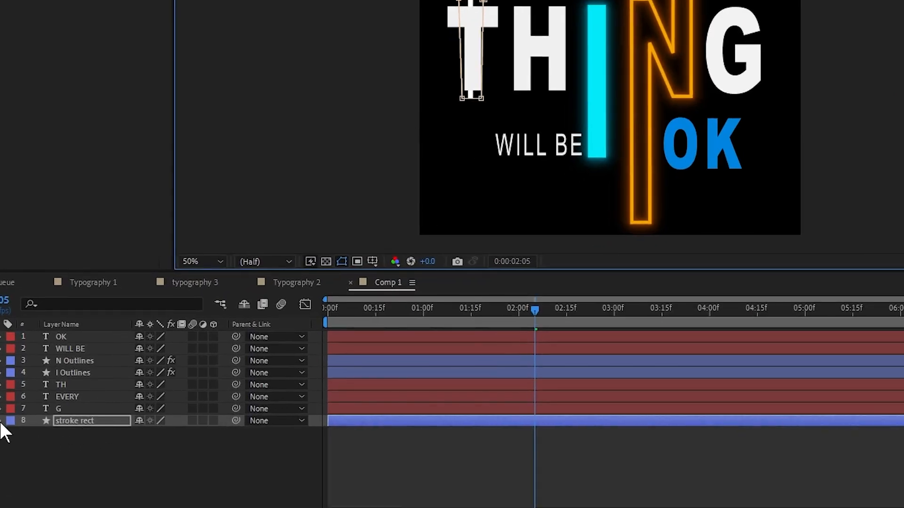
# Step: Reveal the stroke rect layer's masks and invert the mask around the T
pyautogui.click(2, 420)
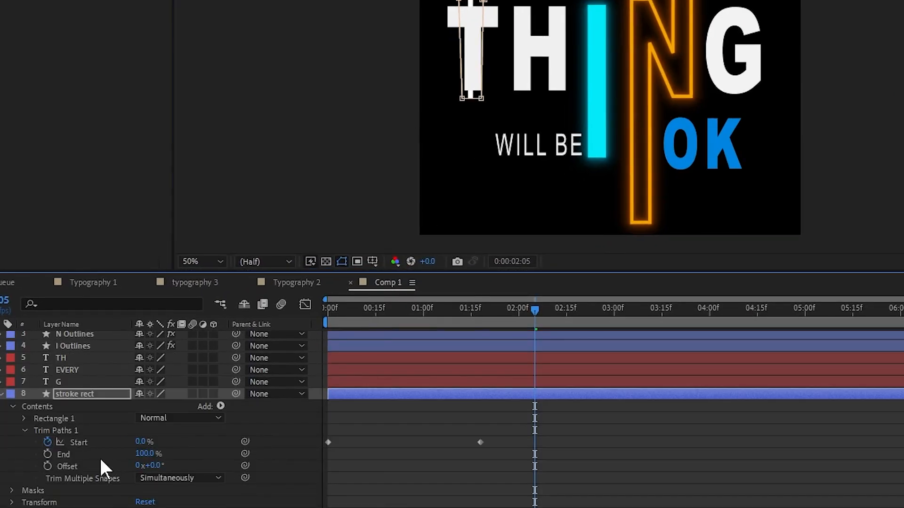
pyautogui.click(12, 490)
pyautogui.click(188, 490)
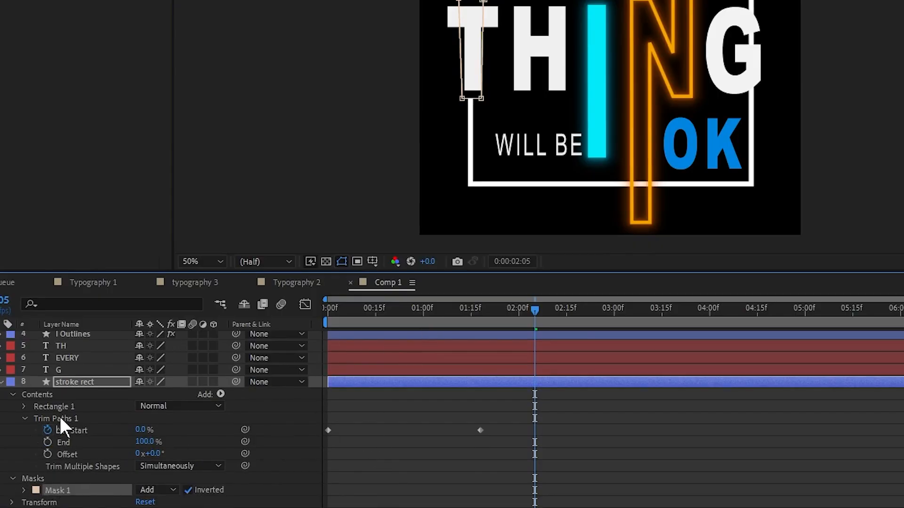
# Step: Draw a second closed Pen tool mask on the stroke rect layer around the frame edge behind the G
pyautogui.click(78, 384)
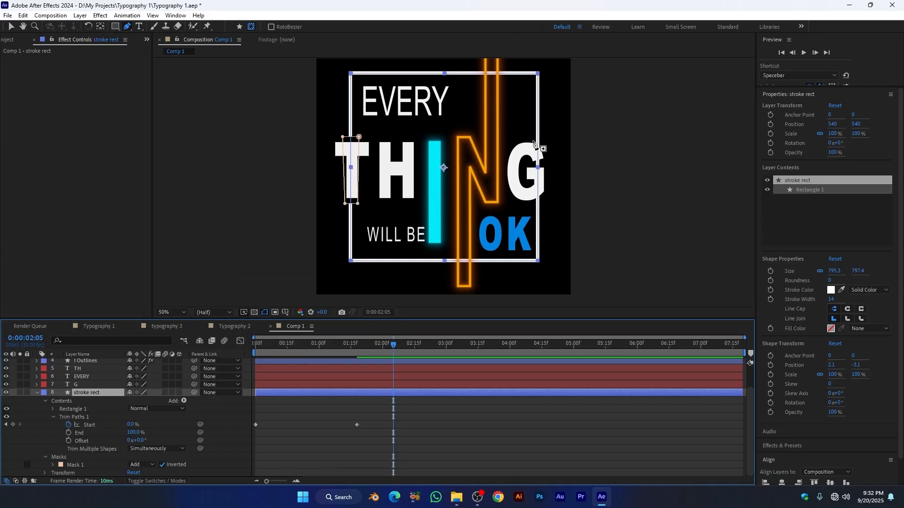
pyautogui.click(533, 137)
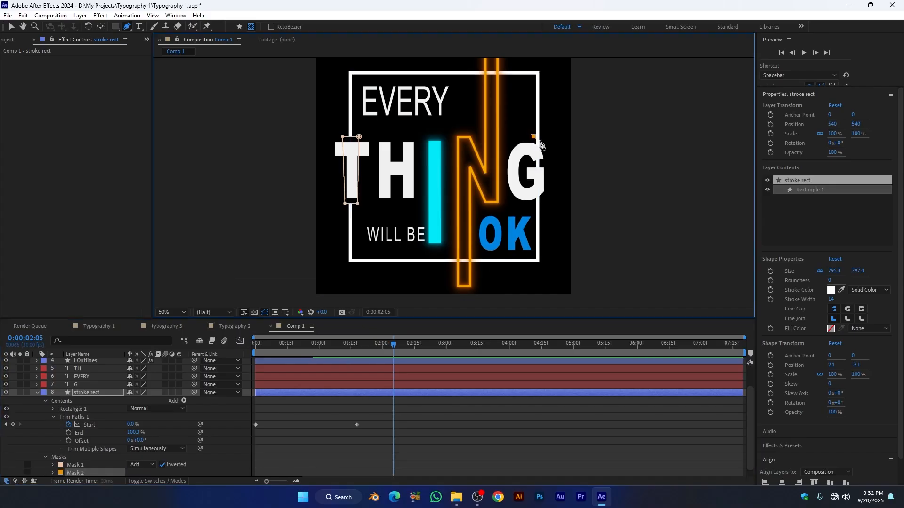
pyautogui.click(544, 199)
pyautogui.click(533, 137)
pyautogui.scroll(-1, 92, 427)
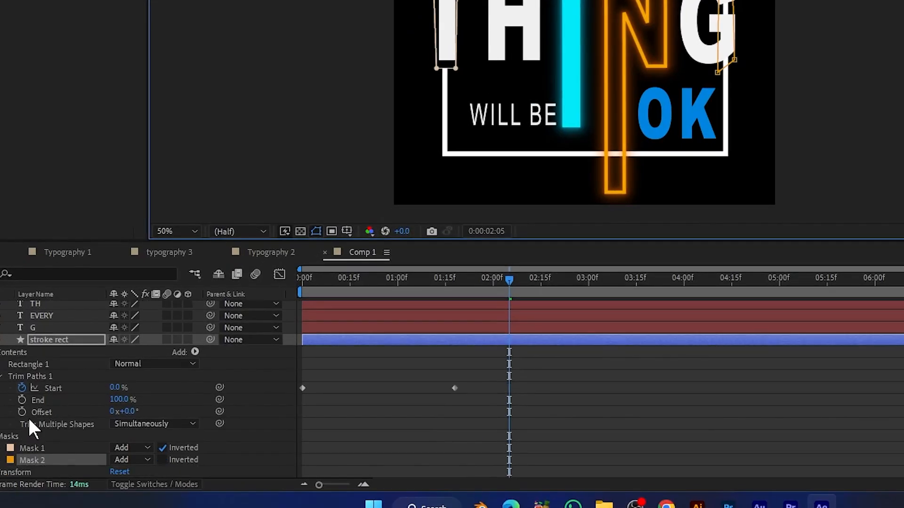
# Step: Set both stroke rect masks to Subtract without inversion so the frame is cut out behind the T and G
pyautogui.click(162, 460)
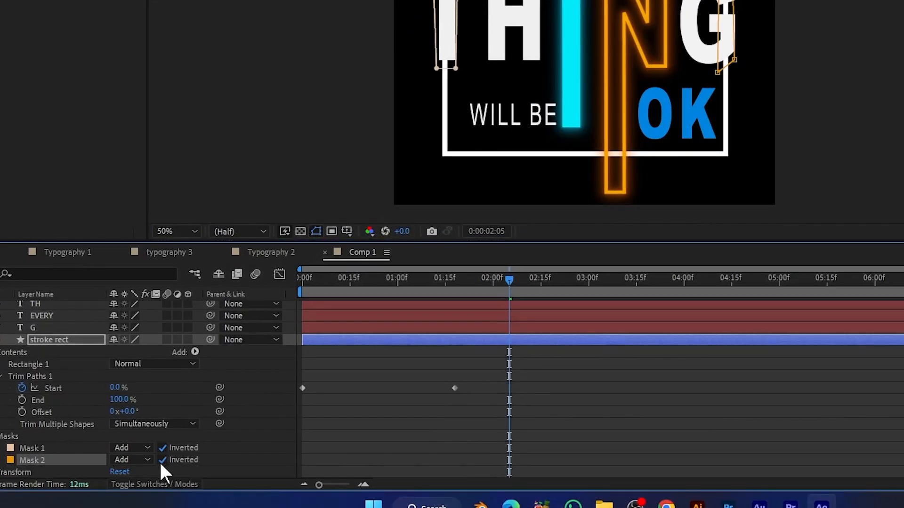
pyautogui.click(135, 459)
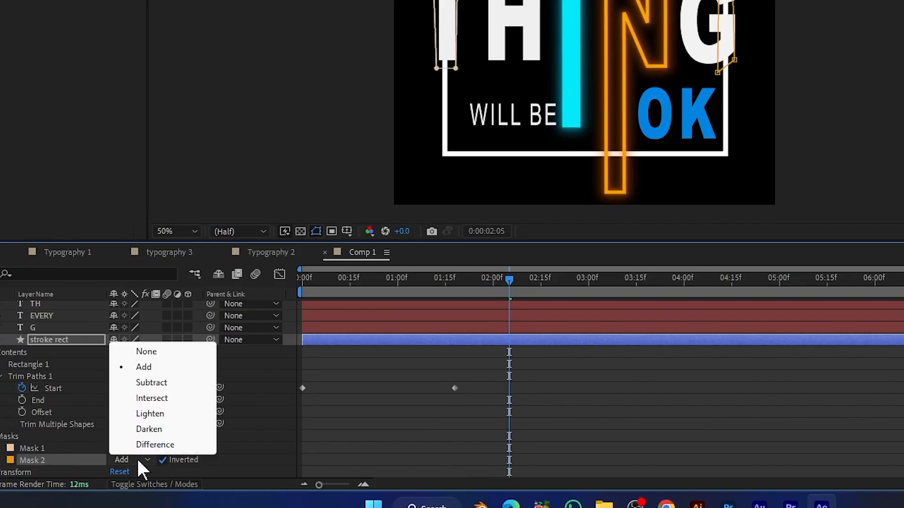
pyautogui.click(152, 383)
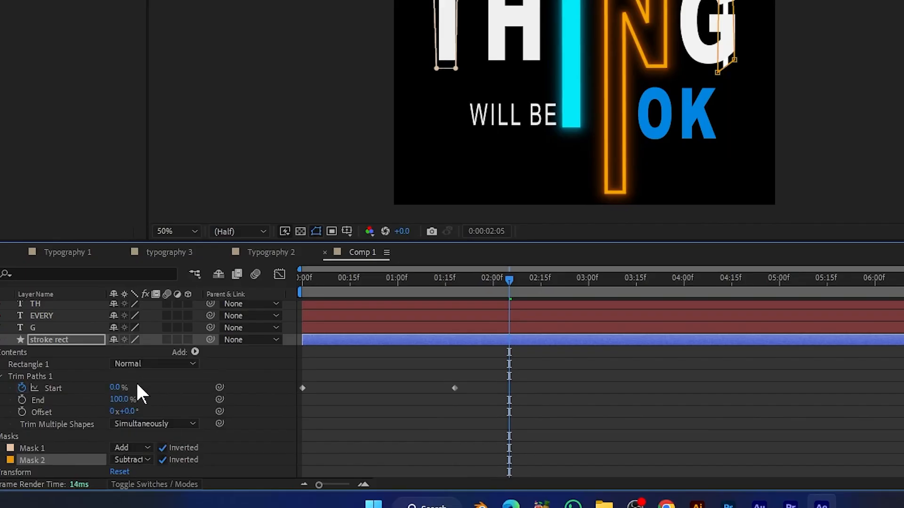
pyautogui.click(131, 448)
pyautogui.click(155, 372)
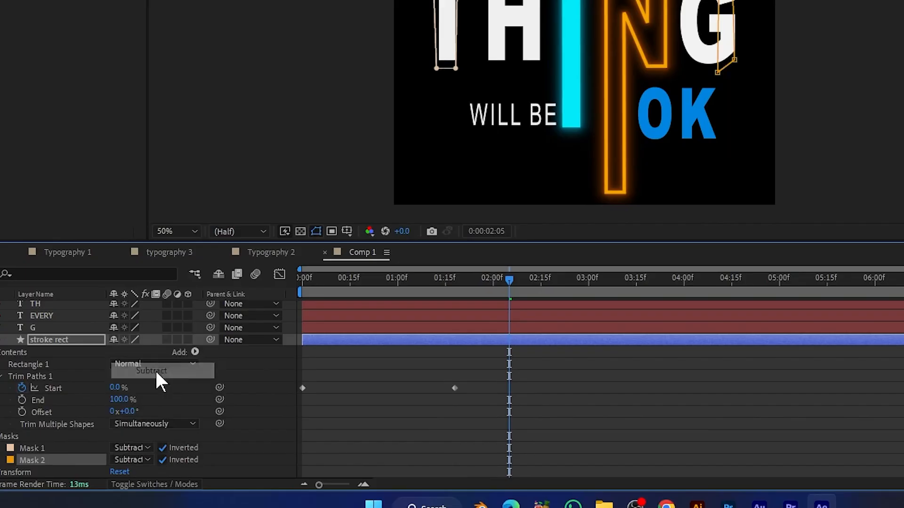
pyautogui.click(162, 449)
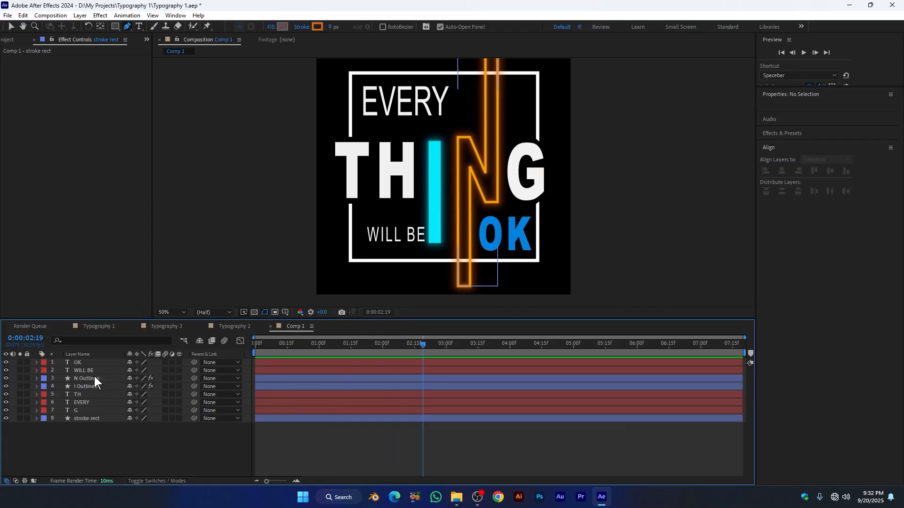
# Step: Move the EVERY layer below the G layer and find the Slide Up By Word preset by searching for "slide"
pyautogui.moveTo(91, 405); pyautogui.dragTo(90, 413)
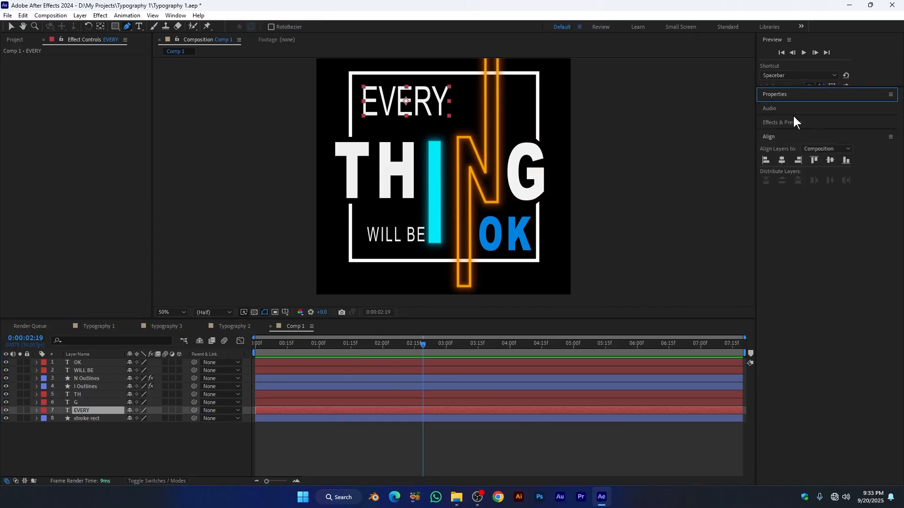
pyautogui.click(795, 122)
pyautogui.click(782, 135)
pyautogui.write('slide')
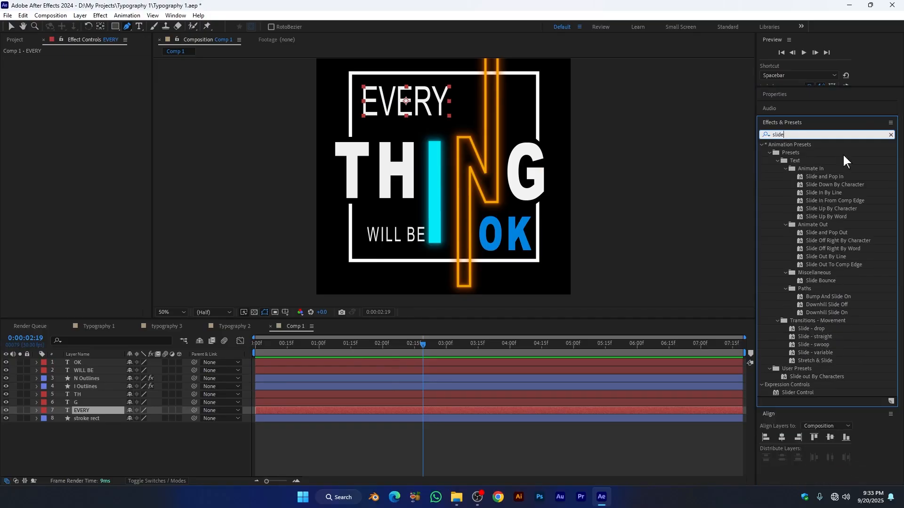
pyautogui.click(801, 217)
# Step: Shift the stroke rect layer along the timeline so it starts shortly after the five-second mark
pyautogui.moveTo(401, 346); pyautogui.dragTo(255, 365)
pyautogui.press('space')
pyautogui.moveTo(284, 417)
pyautogui.mouseDown()
pyautogui.moveTo(273, 417)
pyautogui.moveTo(651, 417)
pyautogui.moveTo(626, 417)
pyautogui.mouseUp()
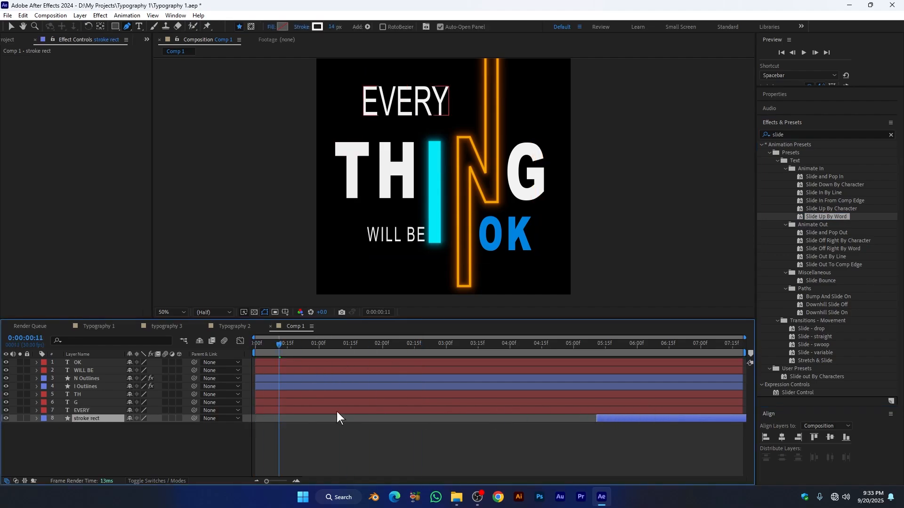
# Step: Apply the Slide Up By Word preset to the EVERY layer at 0:00:00:00 and preview the animation
pyautogui.click(286, 411)
pyautogui.moveTo(273, 346); pyautogui.dragTo(250, 352)
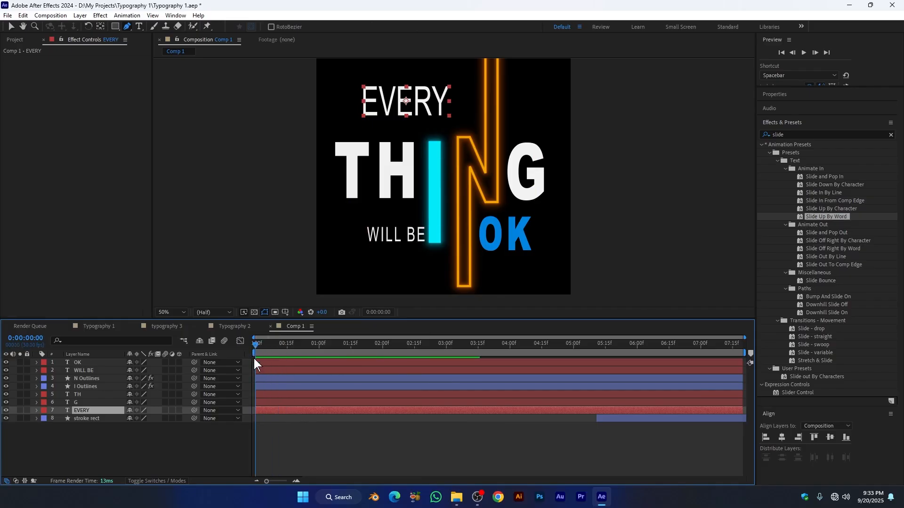
pyautogui.moveTo(826, 216); pyautogui.dragTo(272, 410)
pyautogui.press('v')
pyautogui.press('space')
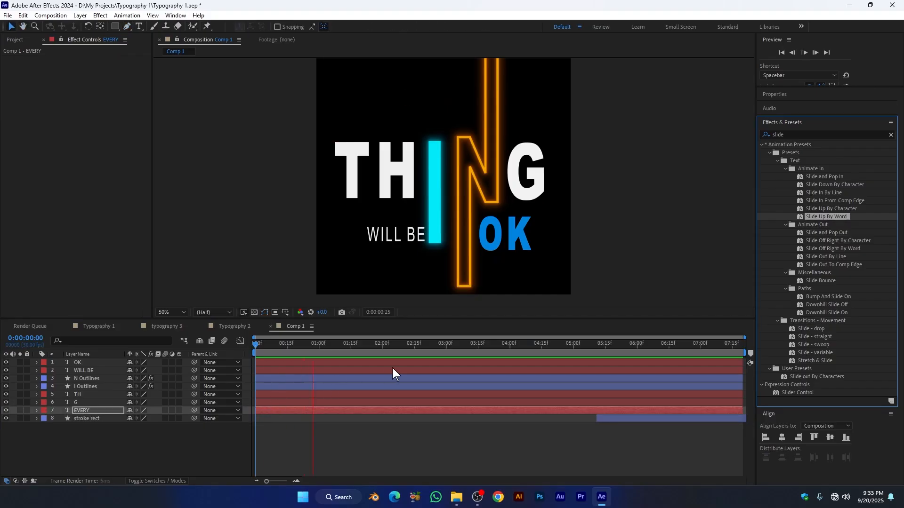
# Step: Reveal the EVERY layer's keyframes and move the last Range Selector Offset keyframe to 0:00:00:25
pyautogui.moveTo(361, 349)
pyautogui.mouseDown()
pyautogui.moveTo(314, 351)
pyautogui.moveTo(369, 352)
pyautogui.moveTo(328, 350)
pyautogui.moveTo(354, 345)
pyautogui.mouseUp()
pyautogui.press('u')
pyautogui.click(342, 407)
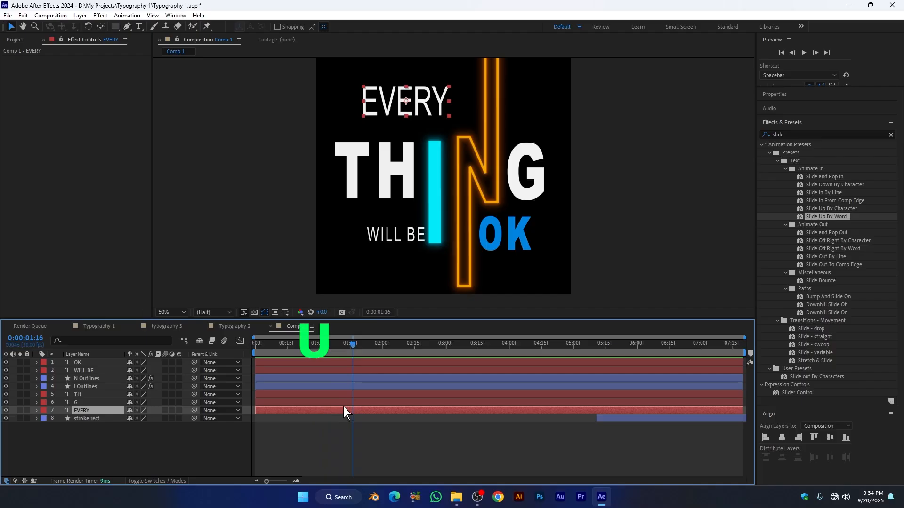
pyautogui.moveTo(382, 427); pyautogui.dragTo(309, 427)
pyautogui.moveTo(314, 349)
pyautogui.mouseDown()
pyautogui.moveTo(278, 351)
pyautogui.moveTo(309, 355)
pyautogui.mouseUp()
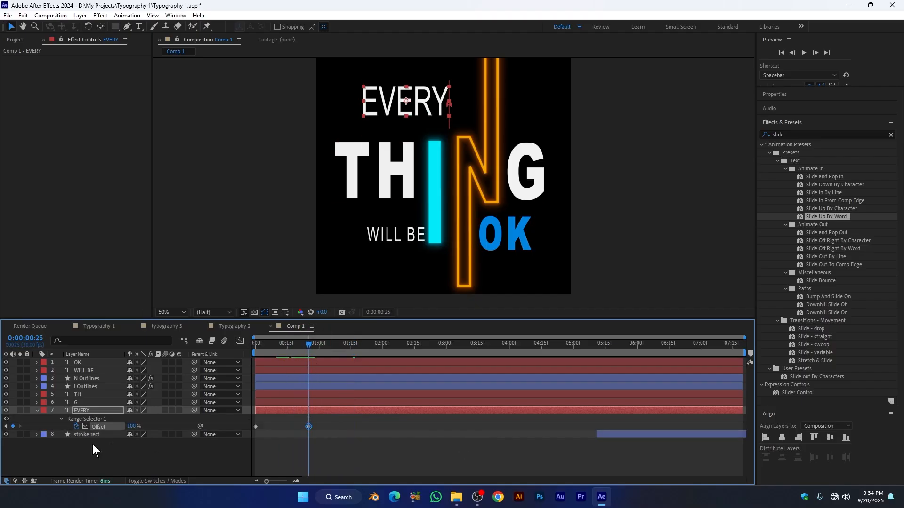
# Step: Lower the Amount in the Advanced options of EVERY's Range Selector for a shorter slide, and preview it
pyautogui.click(61, 419)
pyautogui.click(69, 450)
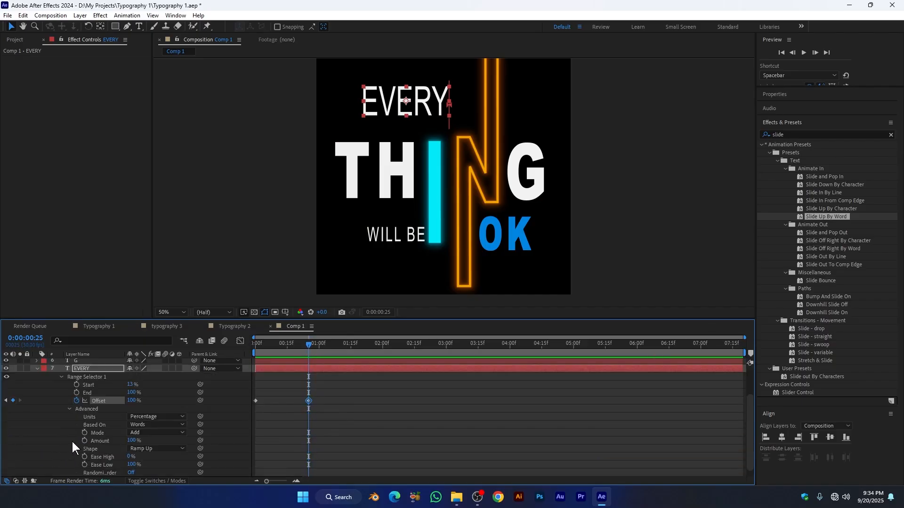
pyautogui.scroll(-1, 72, 445)
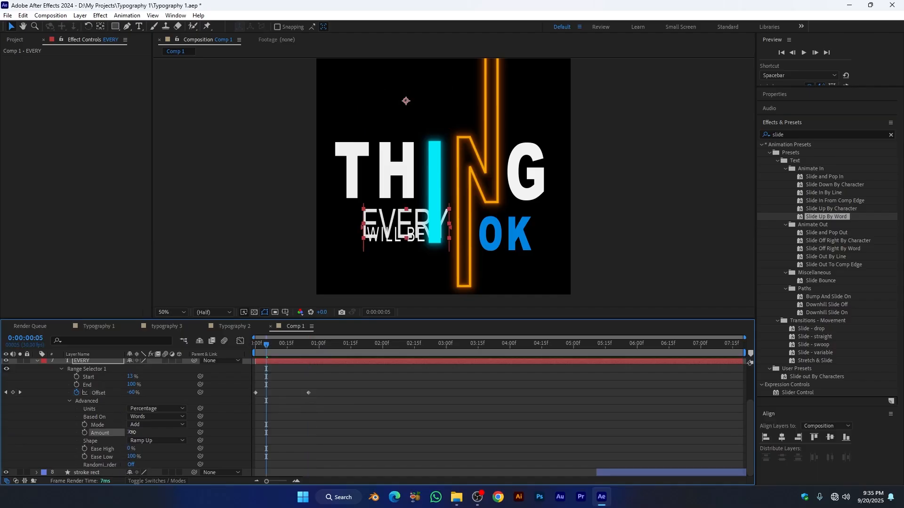
pyautogui.click(134, 434)
pyautogui.click(130, 433)
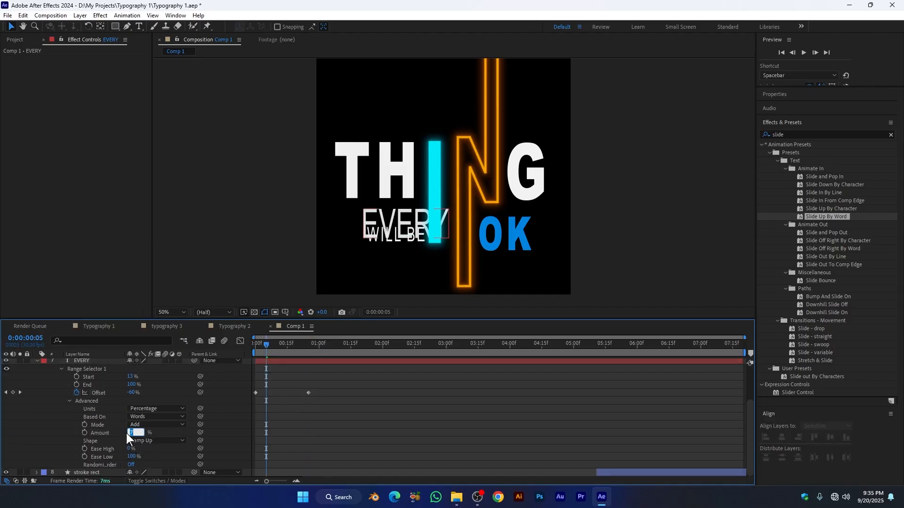
pyautogui.write('1')
pyautogui.press('Return')
pyautogui.press('space')
pyautogui.click(61, 369)
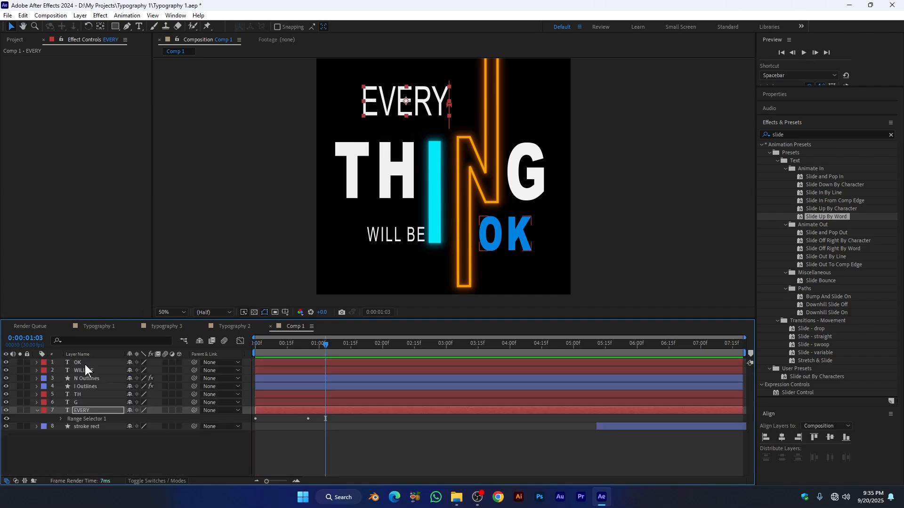
# Step: Add an Opacity keyframe to the EVERY layer at 0:00:00:00 and reveal all of the layer's keyframes
pyautogui.click(87, 410)
pyautogui.moveTo(300, 346); pyautogui.dragTo(225, 356)
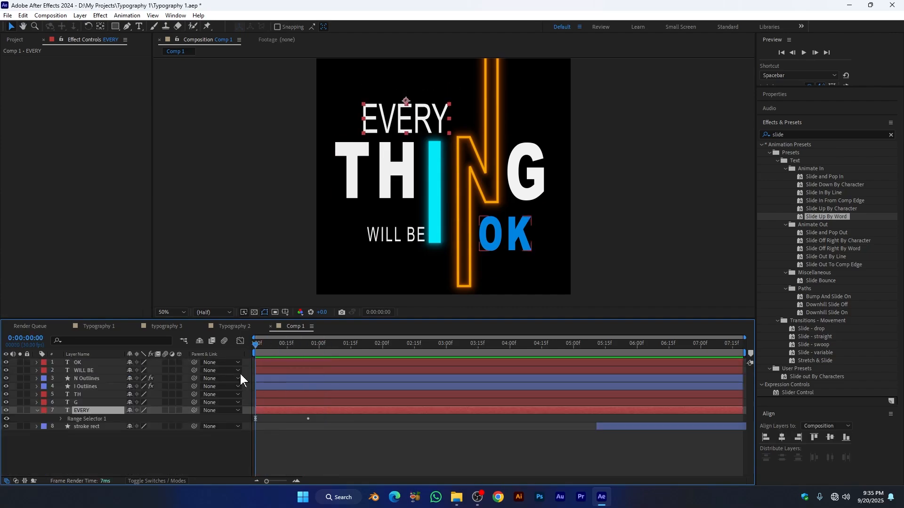
pyautogui.press('t')
pyautogui.click(60, 419)
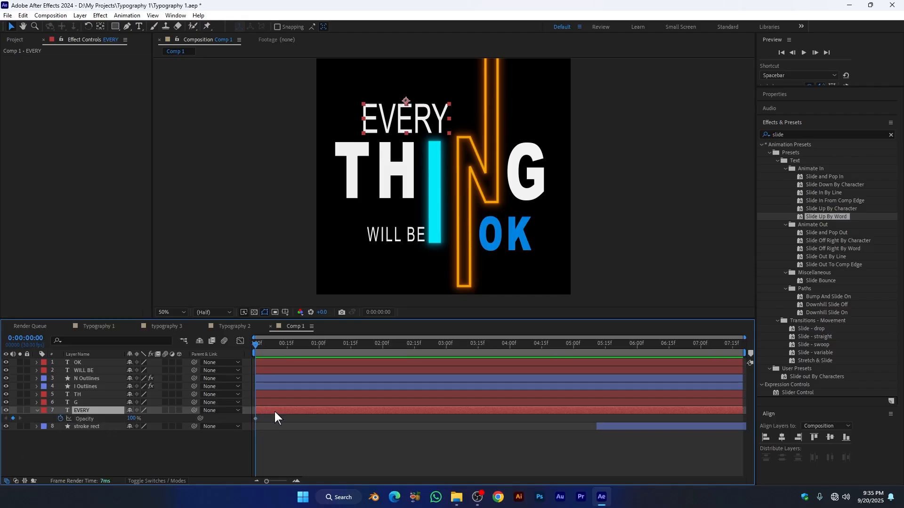
pyautogui.press('u')
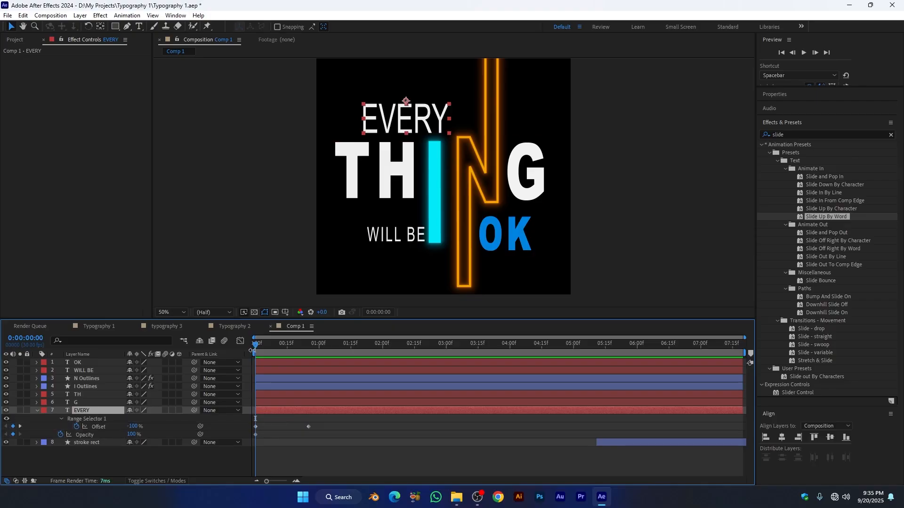
# Step: Move EVERY's Opacity keyframe to 0:00:00:25, set Opacity to 0% at 0:00:00:00, and preview the fade-in
pyautogui.moveTo(256, 434); pyautogui.dragTo(307, 436)
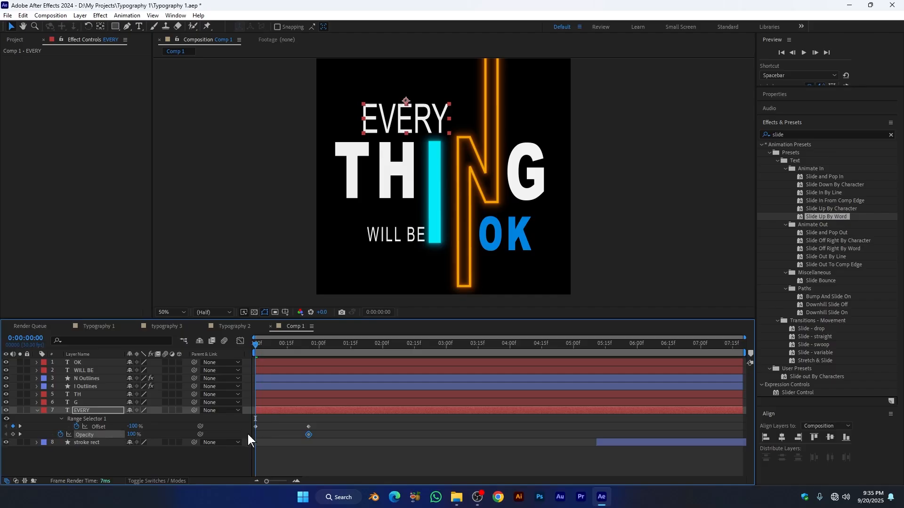
pyautogui.moveTo(132, 435); pyautogui.dragTo(31, 443)
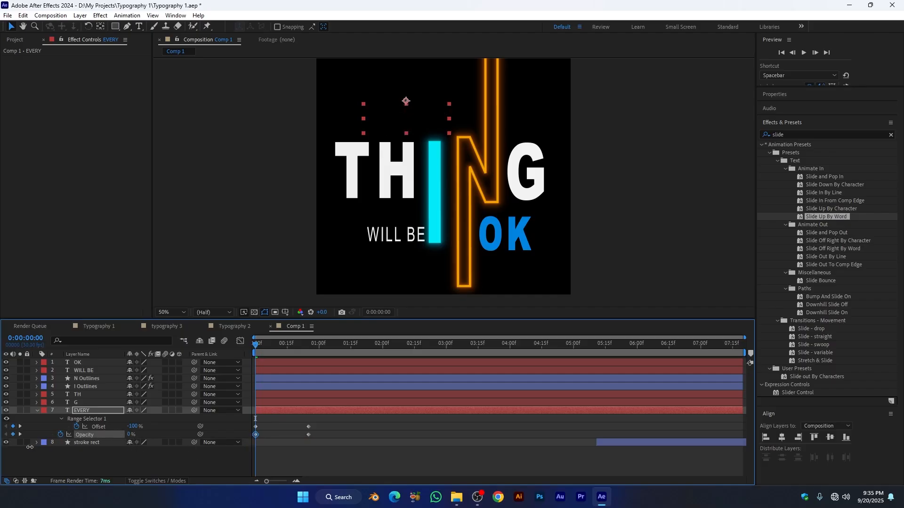
pyautogui.press('space')
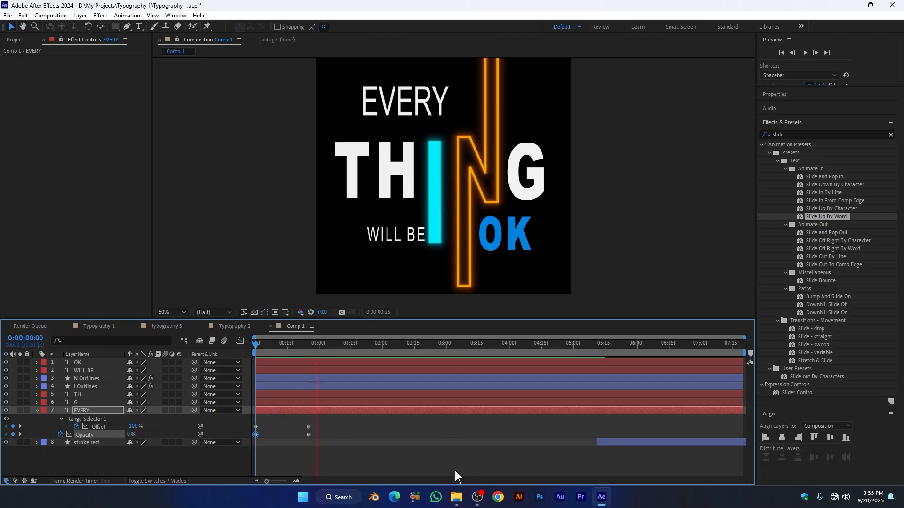
pyautogui.press('space')
pyautogui.press('space')
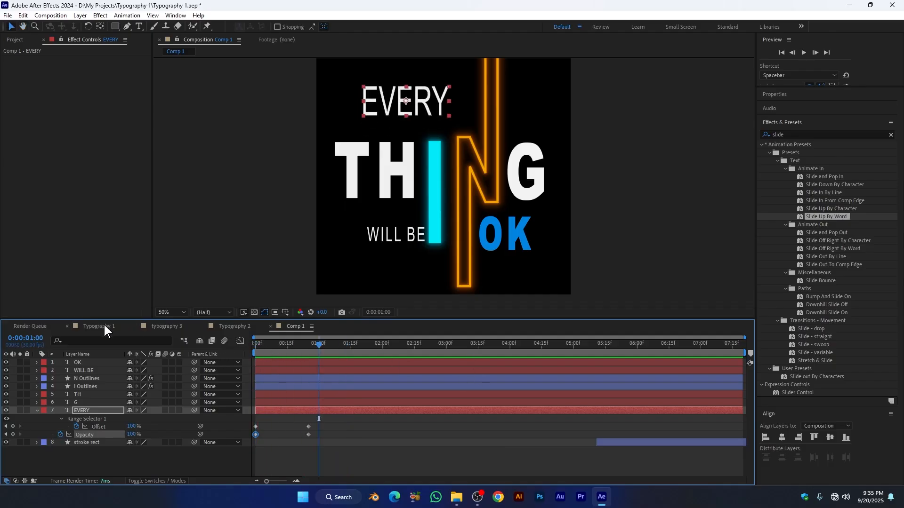
# Step: Scrub through the Typography 1 composition for reference and search the effects and presets for "fade u"
pyautogui.click(102, 326)
pyautogui.moveTo(341, 340); pyautogui.dragTo(411, 348)
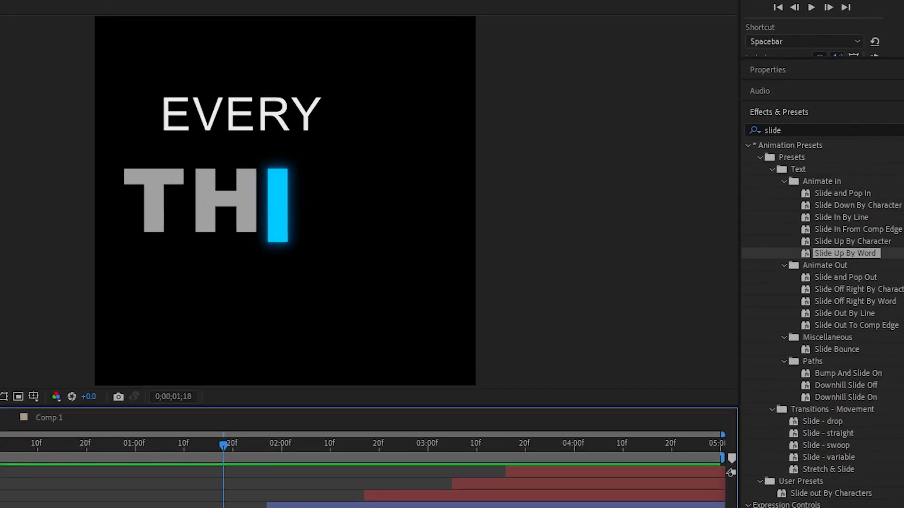
pyautogui.click(891, 134)
pyautogui.click(903, 130)
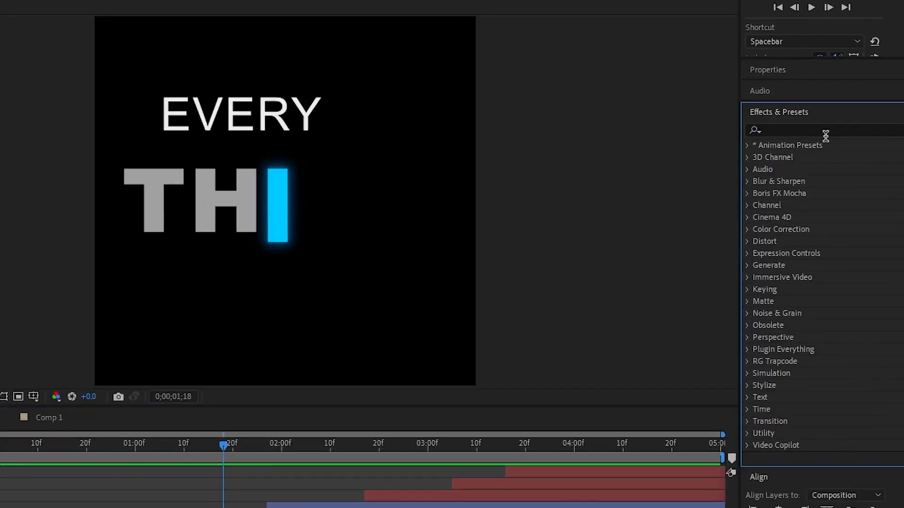
pyautogui.click(825, 134)
pyautogui.write('fade u')
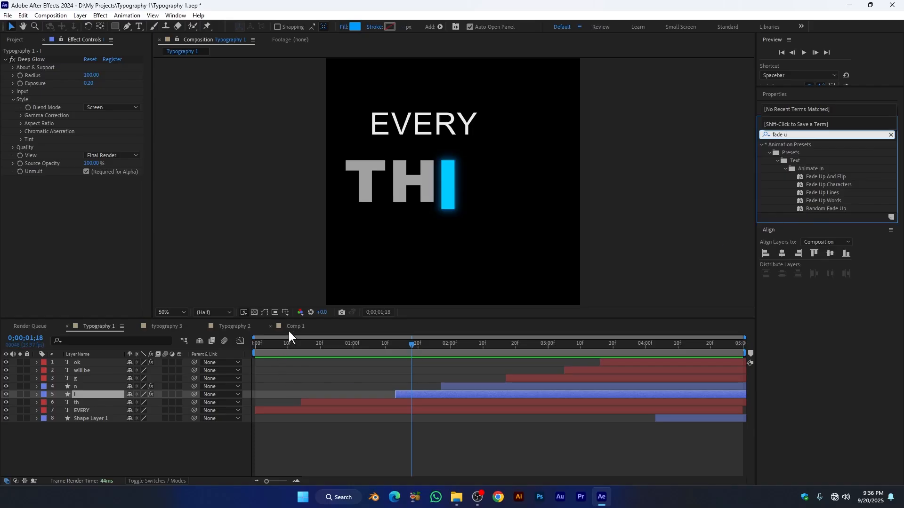
# Step: In Comp 1, place the G layer above TH and shift its start to about 0:00:00:25
pyautogui.click(289, 330)
pyautogui.click(301, 403)
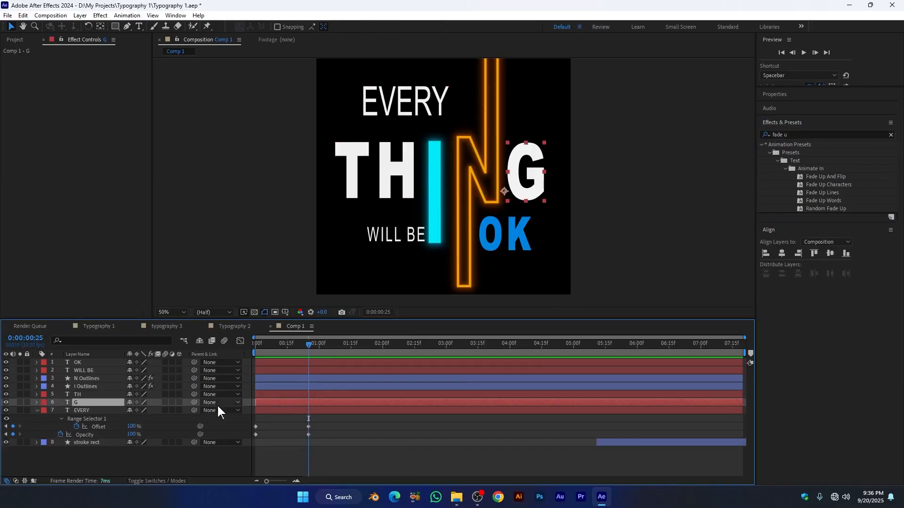
pyautogui.moveTo(82, 400); pyautogui.dragTo(84, 397)
pyautogui.moveTo(259, 395); pyautogui.dragTo(306, 400)
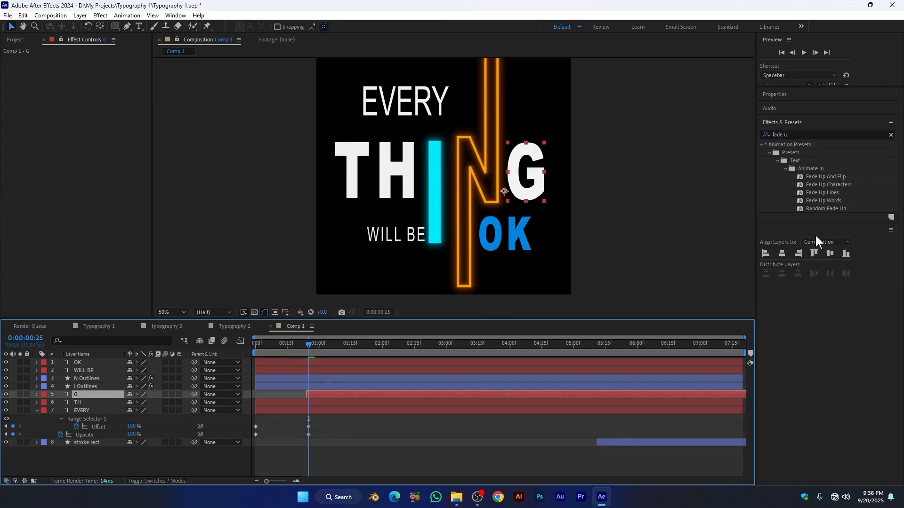
pyautogui.moveTo(799, 201); pyautogui.dragTo(323, 394)
pyautogui.moveTo(291, 348); pyautogui.dragTo(349, 349)
pyautogui.hotkey('ctrl', 'z')
# Step: Shift the TH layer's start to about 0:00:00:25, apply the Fade Up Words preset to it, and scrub through the fade
pyautogui.click(99, 403)
pyautogui.moveTo(262, 403); pyautogui.dragTo(313, 401)
pyautogui.moveTo(813, 201); pyautogui.dragTo(322, 402)
pyautogui.moveTo(310, 345); pyautogui.dragTo(361, 346)
# Step: Place the G layer above I Outlines and move the I's anchor point to the centre of its upper edge
pyautogui.moveTo(94, 394); pyautogui.dragTo(91, 389)
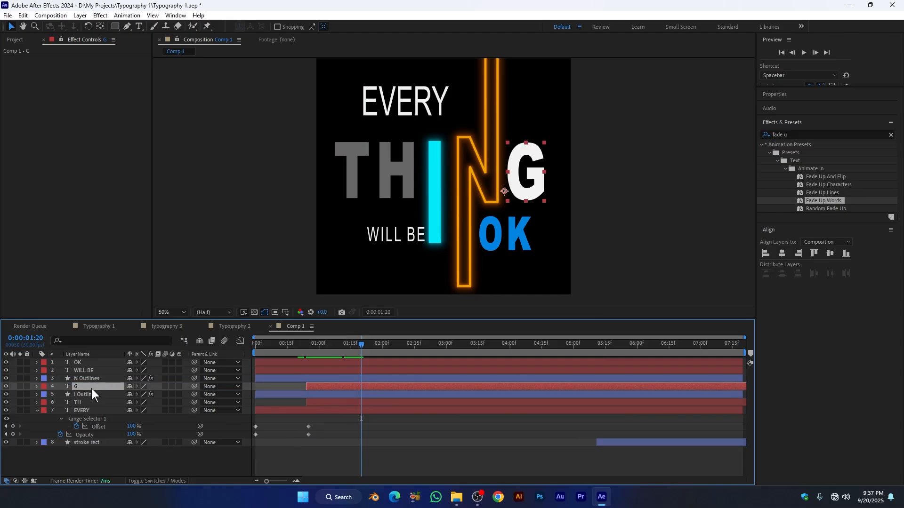
pyautogui.click(94, 395)
pyautogui.click(434, 206)
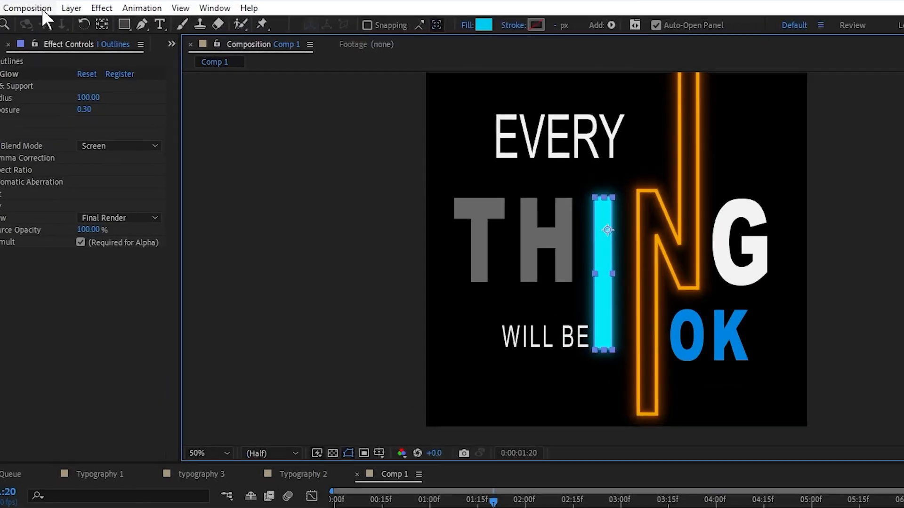
pyautogui.click(100, 26)
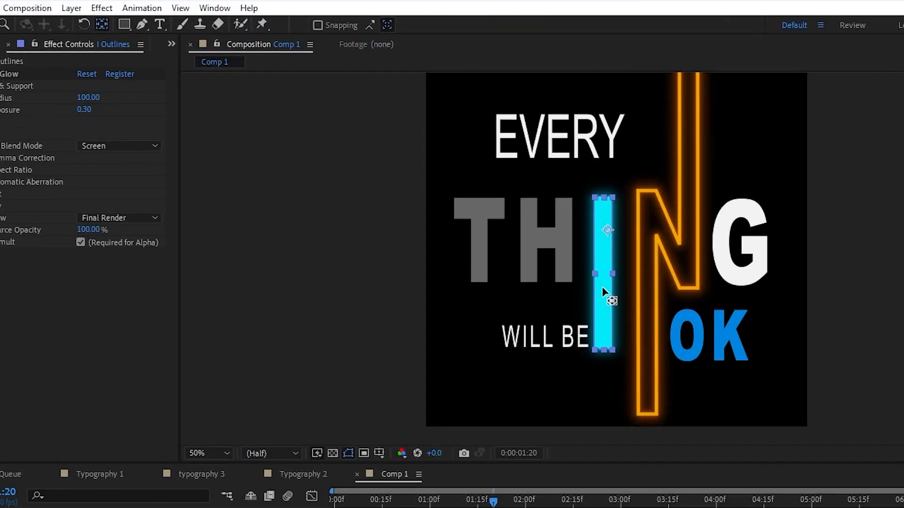
pyautogui.moveTo(608, 230); pyautogui.dragTo(606, 204)
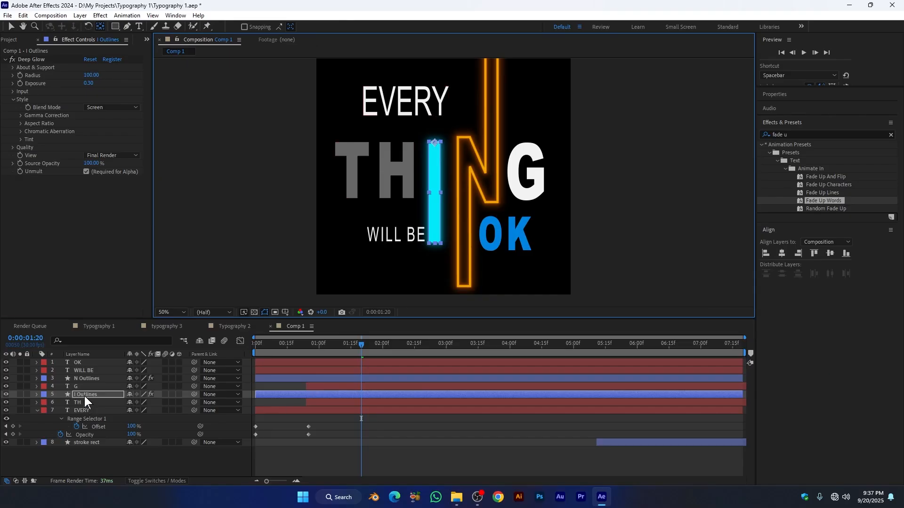
# Step: Reveal the TH layer's keyframes and shift the I Outlines layer to start at TH's last Start keyframe, 0:00:02:10
pyautogui.click(84, 396)
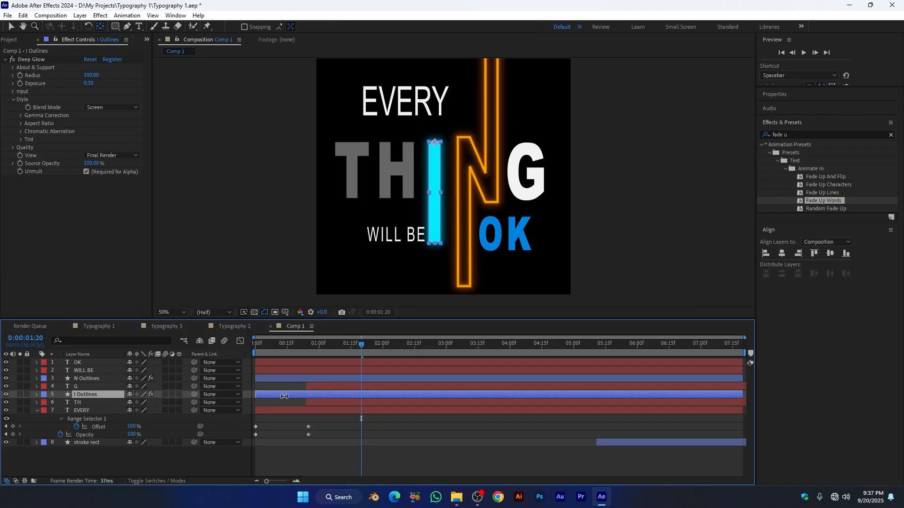
pyautogui.press('v')
pyautogui.moveTo(265, 396); pyautogui.dragTo(408, 392)
pyautogui.click(363, 404)
pyautogui.press('u')
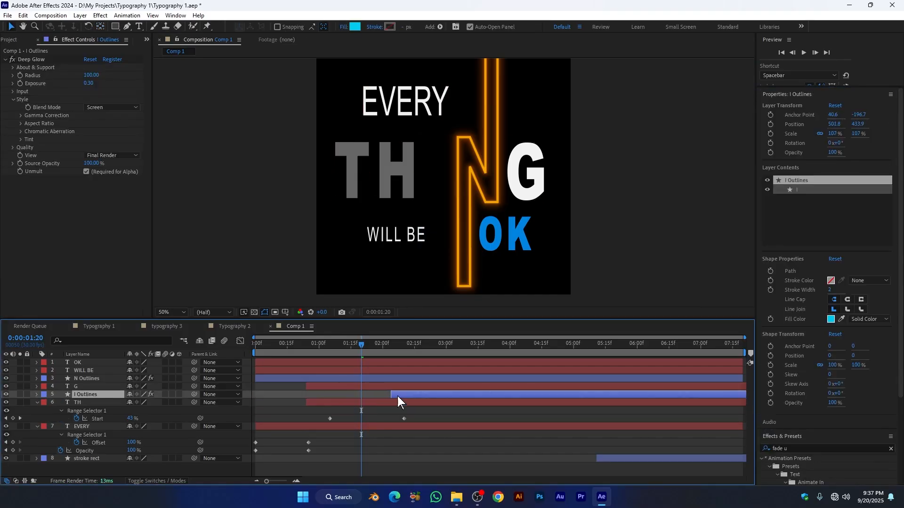
# Step: Add Scale and Opacity keyframes to the I Outlines layer at 0:00:02:10
pyautogui.press('s')
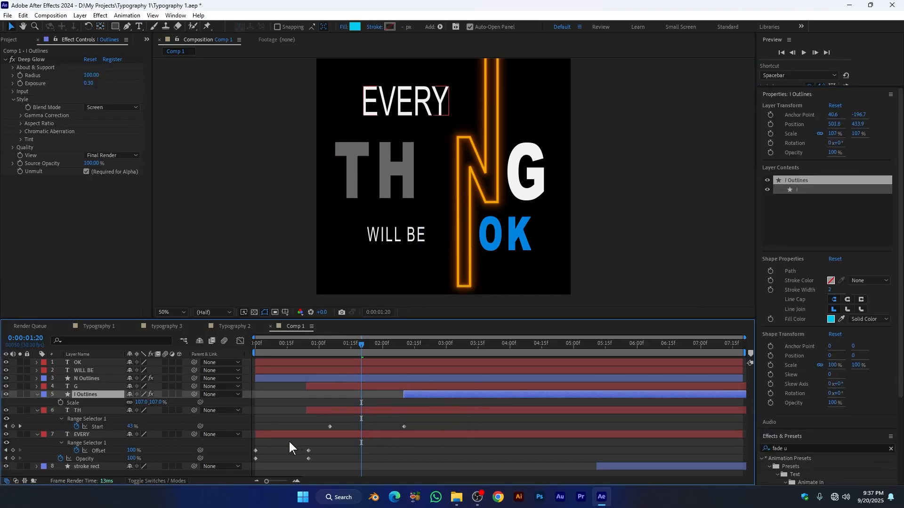
pyautogui.hotkey('shift', 't')
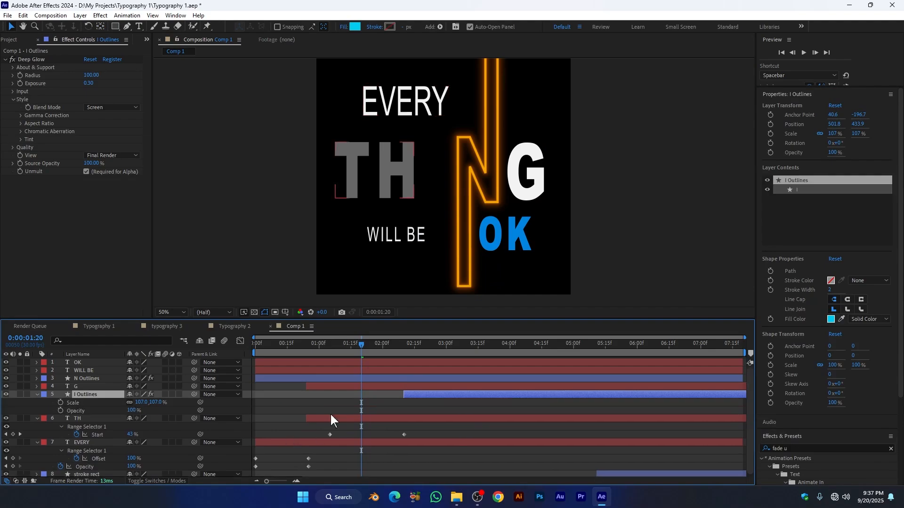
pyautogui.moveTo(361, 346); pyautogui.dragTo(406, 348)
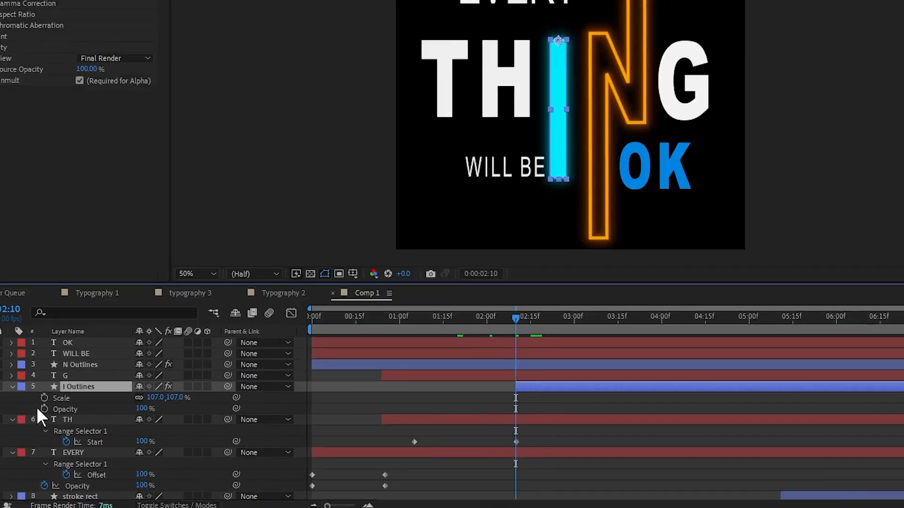
pyautogui.click(61, 403)
pyautogui.click(37, 408)
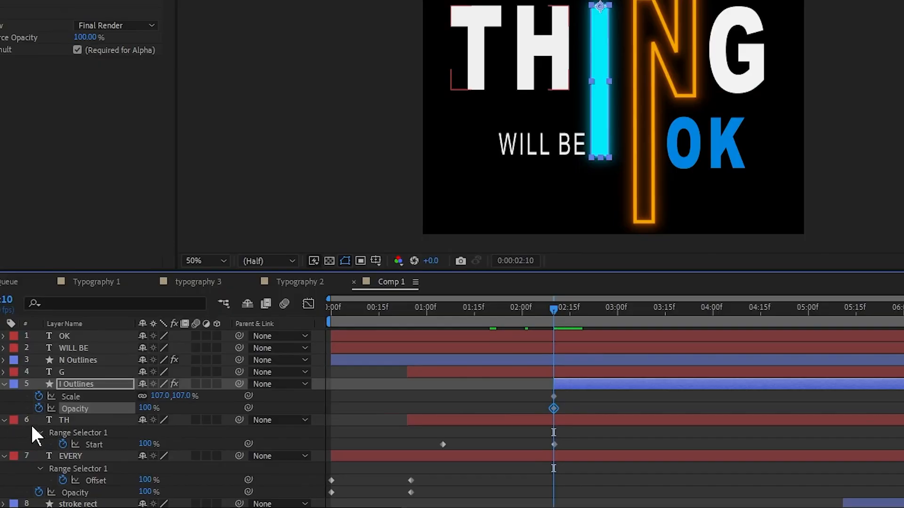
# Step: Move I Outlines' Scale and Opacity keyframes to about 0:00:03:12, set both properties to 0% at 0:00:02:10, and scrub through the animation
pyautogui.moveTo(540, 413); pyautogui.dragTo(659, 415)
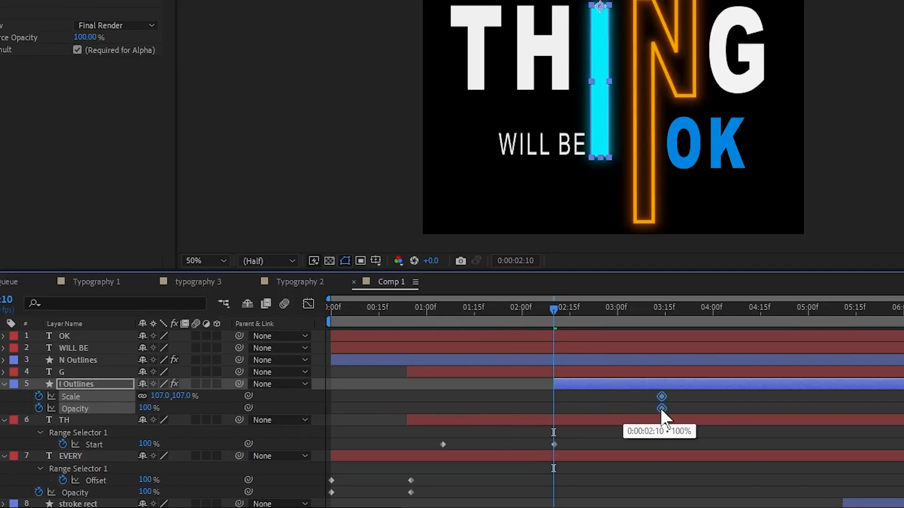
pyautogui.moveTo(141, 408); pyautogui.dragTo(15, 412)
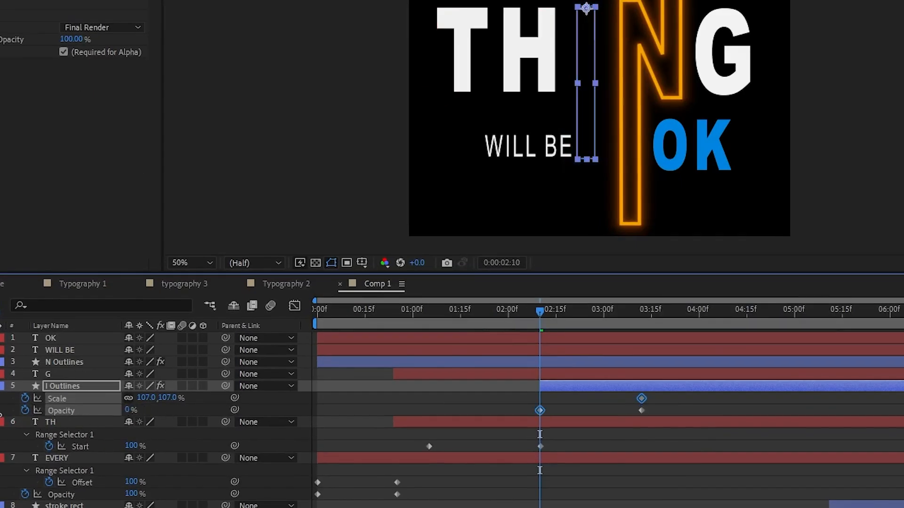
pyautogui.click(147, 398)
pyautogui.write('0')
pyautogui.press('Return')
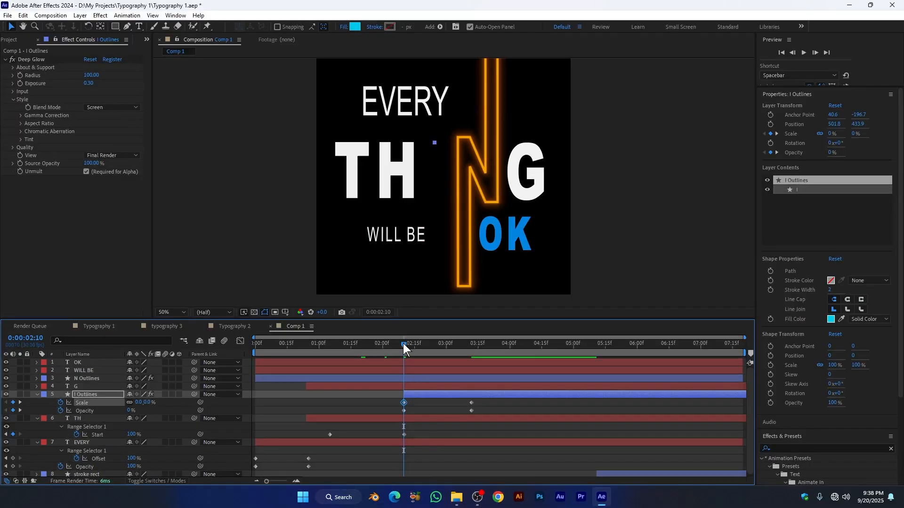
pyautogui.moveTo(540, 309); pyautogui.dragTo(601, 315)
pyautogui.moveTo(444, 348); pyautogui.dragTo(473, 363)
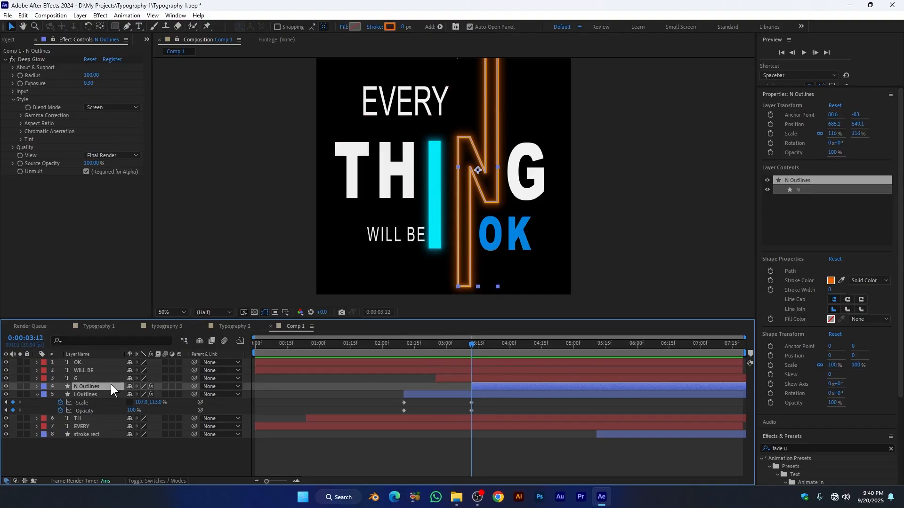
# Step: Add Scale and Opacity keyframes to the N Outlines layer at 0:00:03:12
pyautogui.press('t')
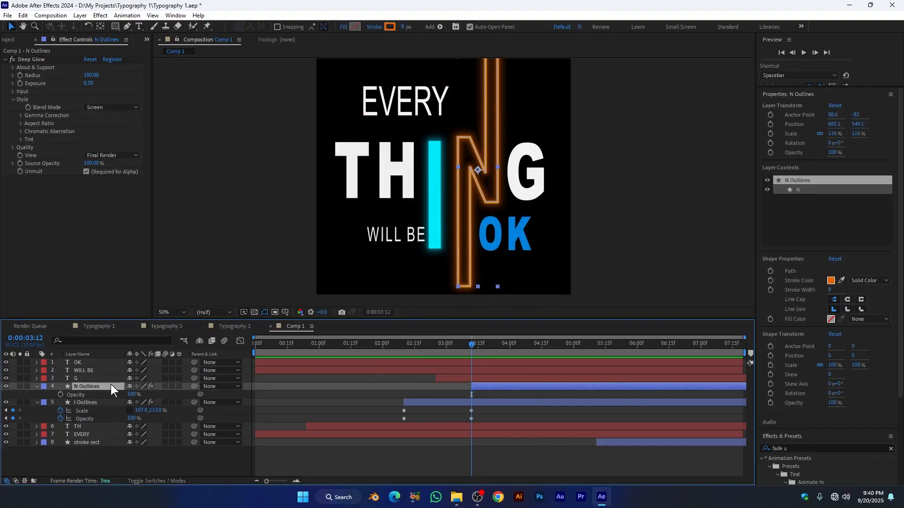
pyautogui.hotkey('shift', 's')
pyautogui.click(60, 395)
pyautogui.click(61, 403)
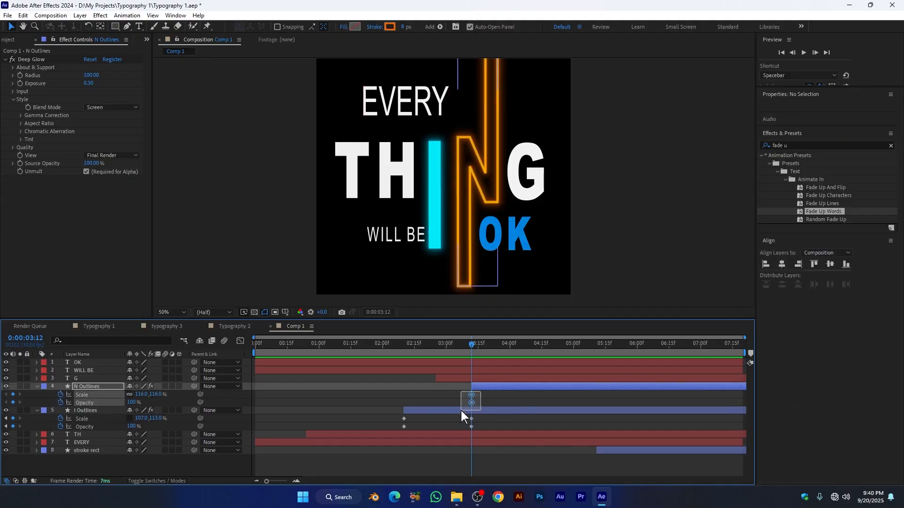
# Step: Move N Outlines' Scale and Opacity keyframes to about 0:00:04:23, set both properties to 0% at 0:00:03:12, and scrub through the result
pyautogui.moveTo(471, 402); pyautogui.dragTo(557, 405)
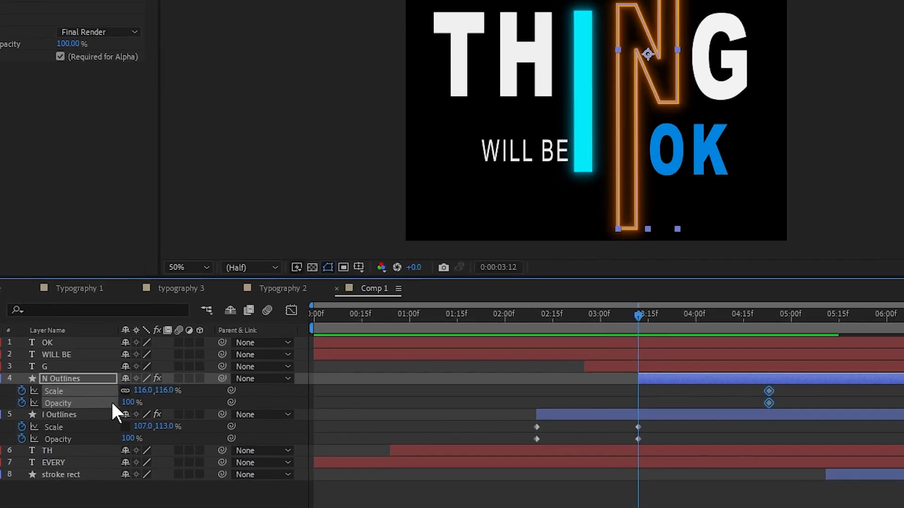
pyautogui.click(132, 402)
pyautogui.write('0')
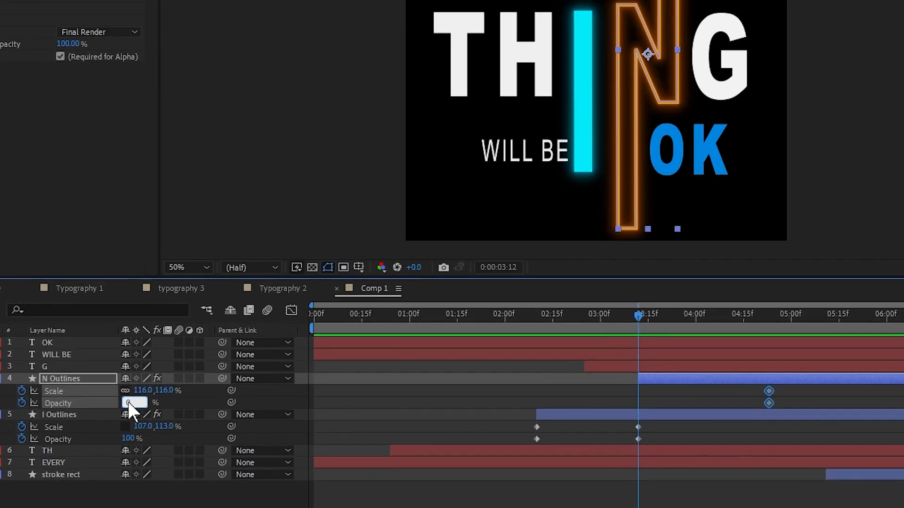
pyautogui.press('Return')
pyautogui.click(140, 391)
pyautogui.write('0')
pyautogui.press('Return')
pyautogui.moveTo(638, 315); pyautogui.dragTo(763, 315)
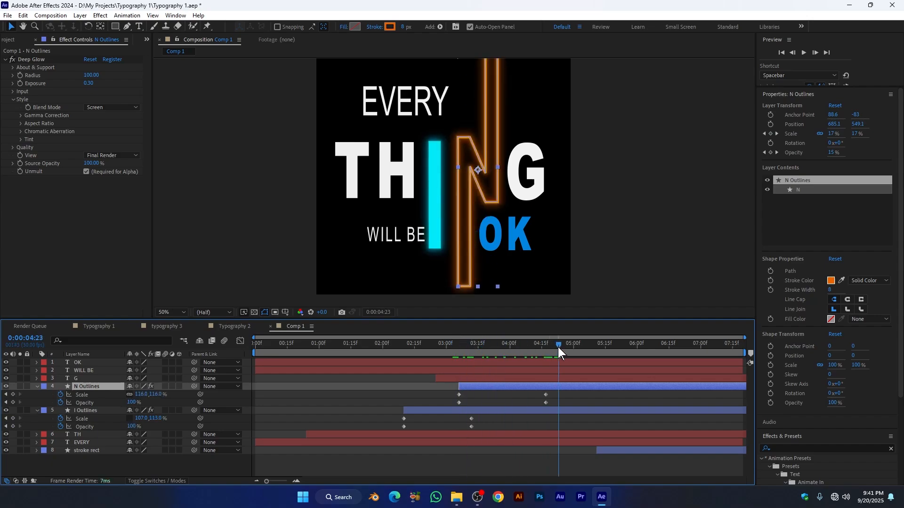
# Step: Trim the start of the G layer to 0:00:04:24
pyautogui.click(560, 346)
pyautogui.click(517, 169)
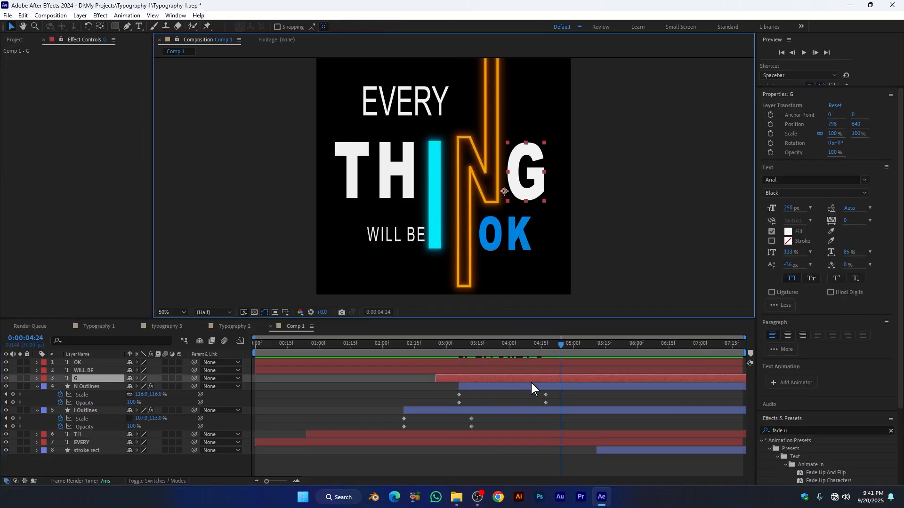
pyautogui.hotkey('alt', '[')
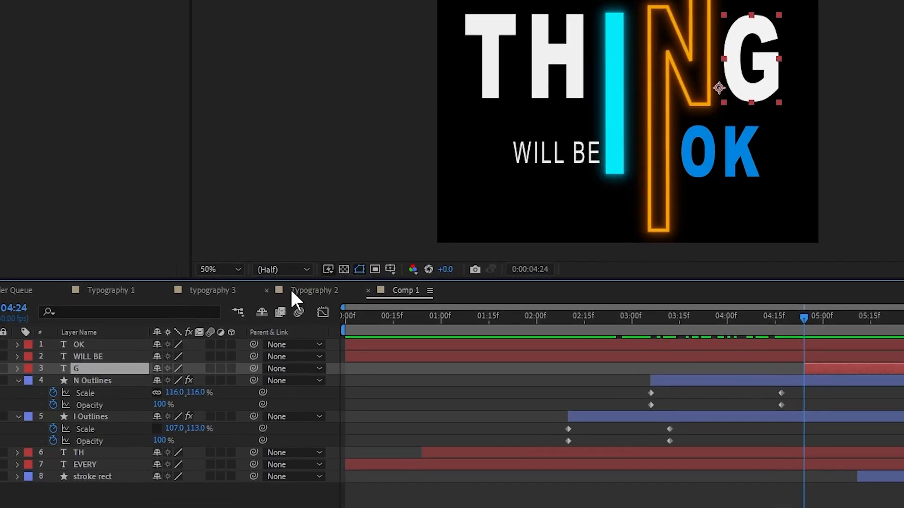
# Step: Add Position and Opacity keyframes to the G layer at 0:00:04:24
pyautogui.press('p')
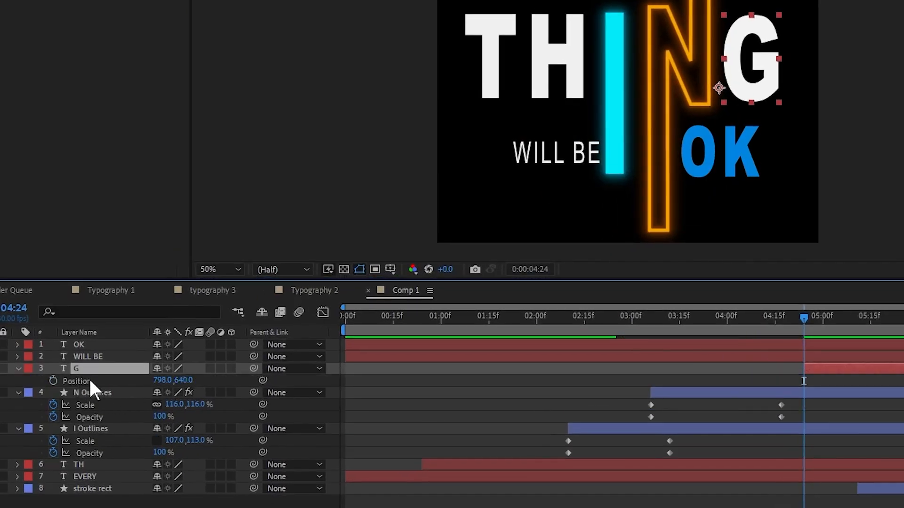
pyautogui.hotkey('shift', 't')
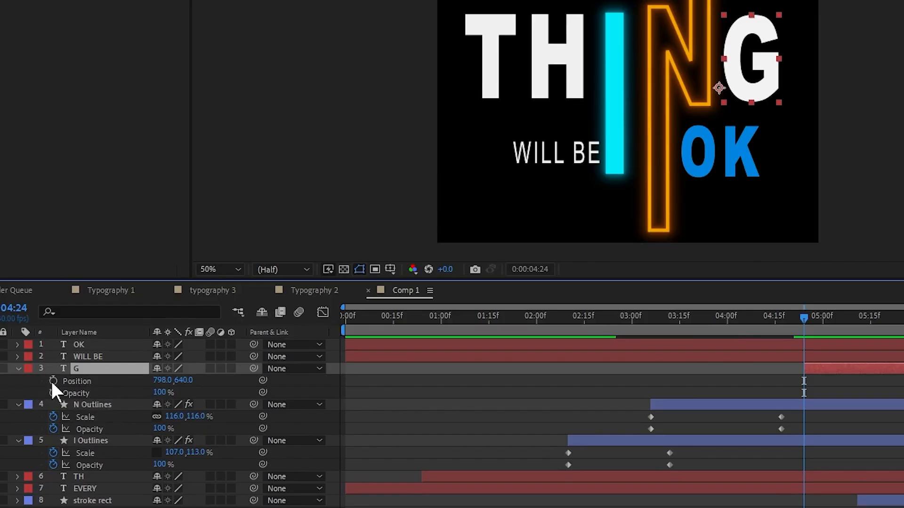
pyautogui.click(53, 381)
pyautogui.click(52, 394)
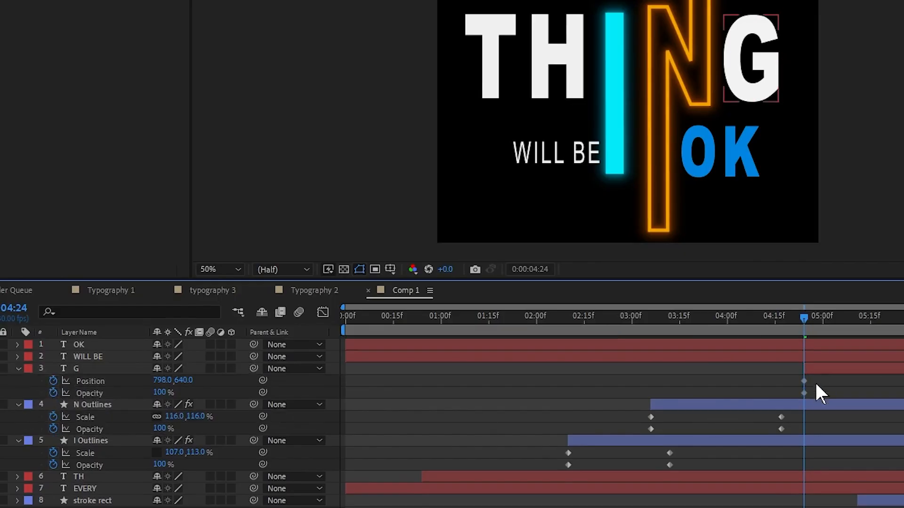
# Step: Move the G layer's Position and Opacity keyframes to 0:00:05:03, and at 0:00:04:17 set Position to 1118, 640 and Opacity to 0%
pyautogui.moveTo(804, 394); pyautogui.dragTo(827, 374)
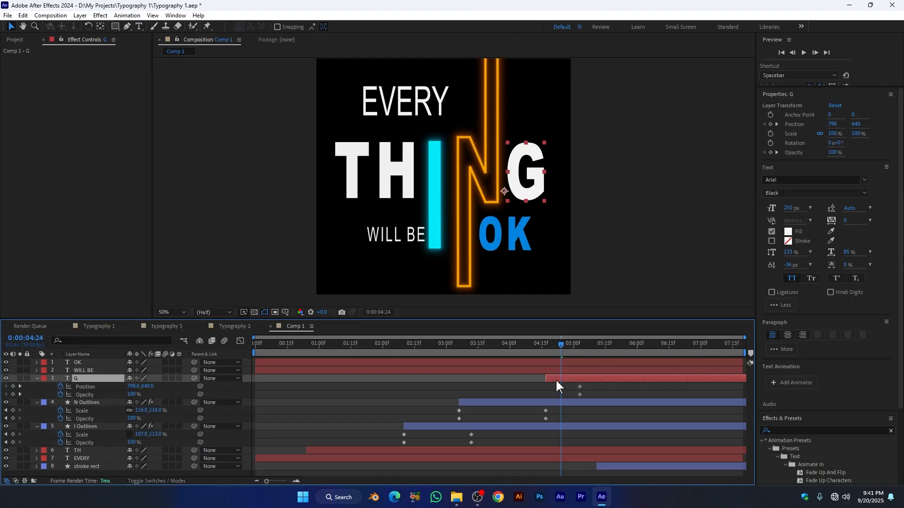
pyautogui.moveTo(559, 345); pyautogui.dragTo(547, 347)
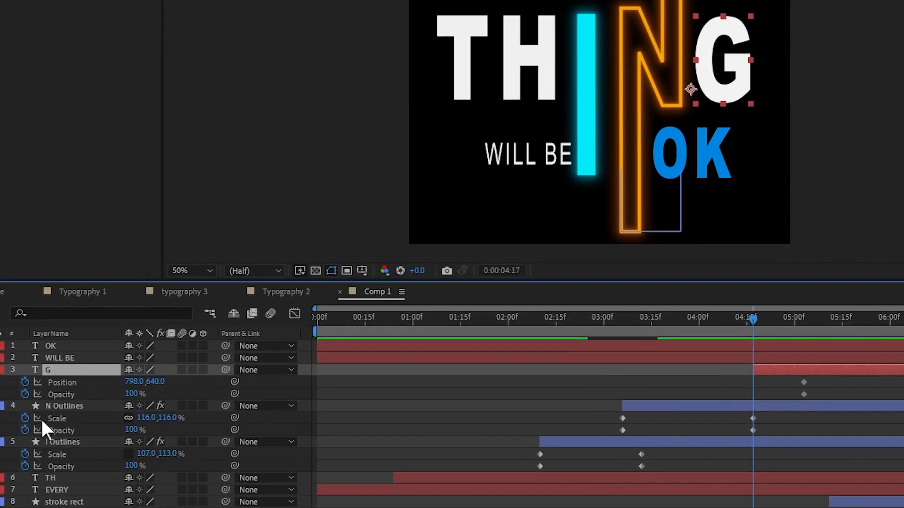
pyautogui.moveTo(126, 387); pyautogui.dragTo(277, 388)
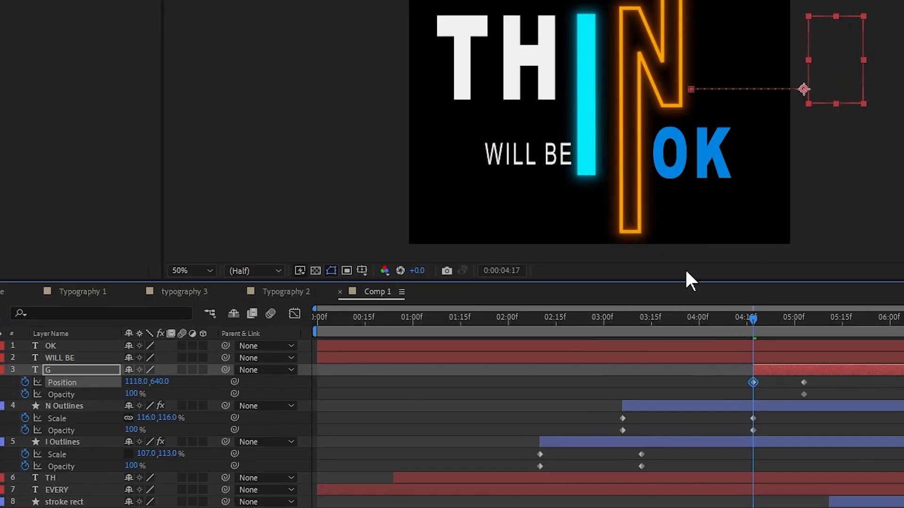
pyautogui.moveTo(133, 394); pyautogui.dragTo(6, 406)
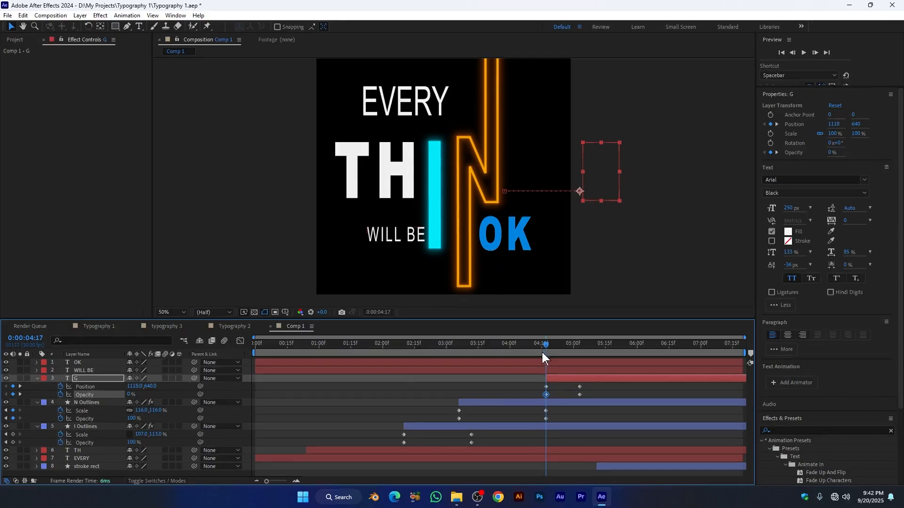
pyautogui.moveTo(553, 345); pyautogui.dragTo(593, 349)
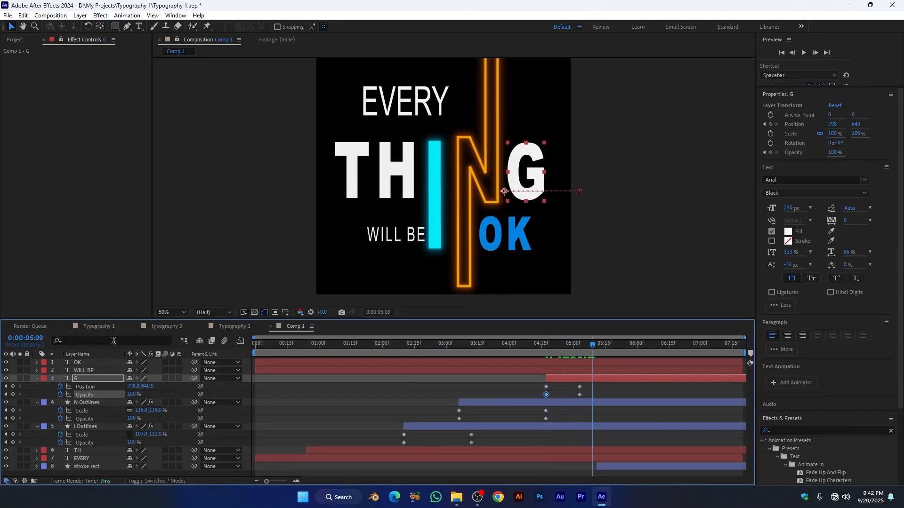
# Step: Check the text timing in the Typography 1 composition, and trim the start of Comp 1's WILL BE layer to 0:00:05:03
pyautogui.click(99, 326)
pyautogui.moveTo(415, 348); pyautogui.dragTo(578, 350)
pyautogui.moveTo(637, 393); pyautogui.dragTo(699, 390)
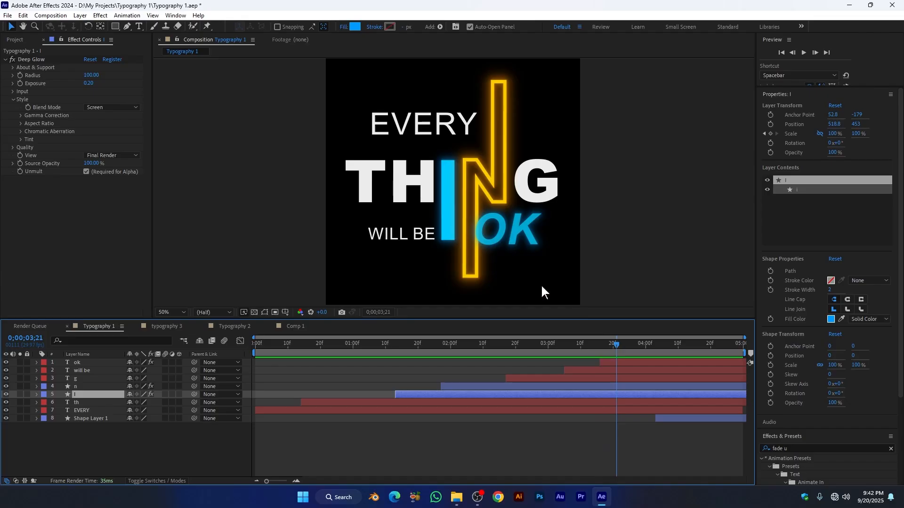
pyautogui.moveTo(616, 346); pyautogui.dragTo(563, 346)
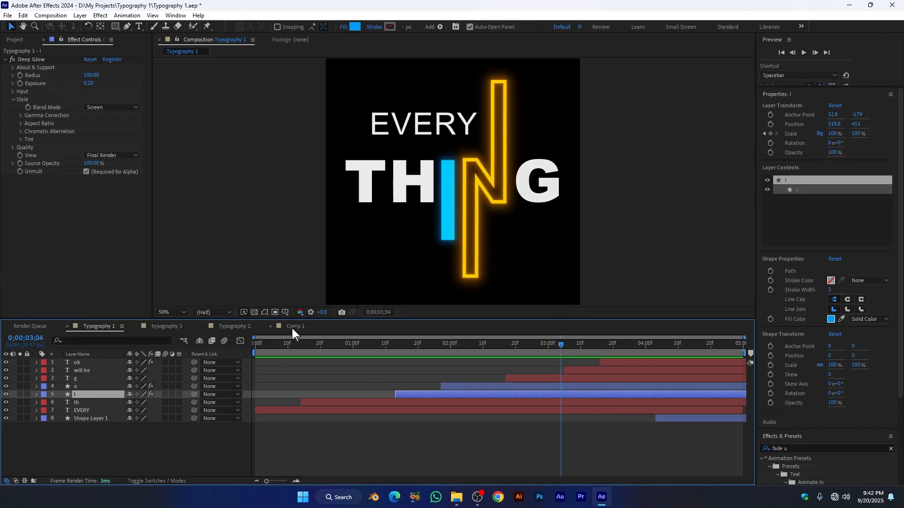
pyautogui.click(294, 327)
pyautogui.click(545, 372)
pyautogui.click(580, 347)
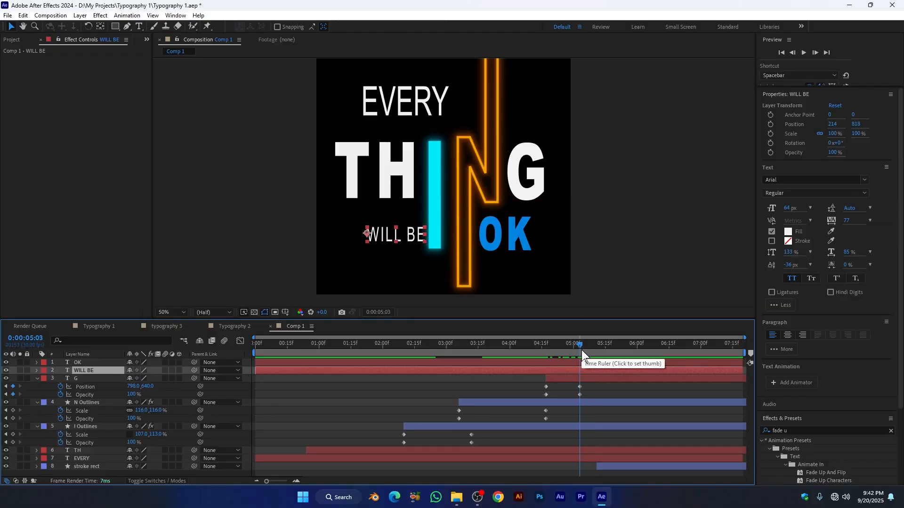
pyautogui.hotkey('alt', '[')
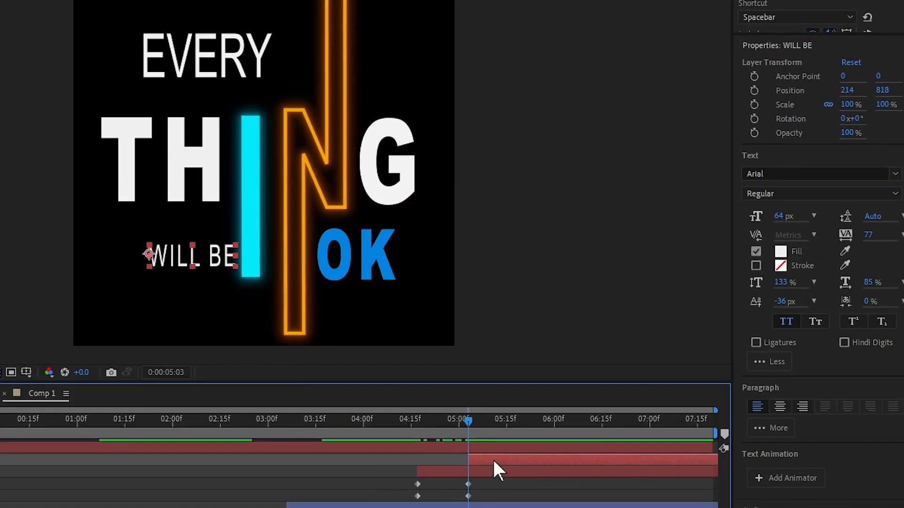
# Step: Apply the Typewriter animation preset to the WILL BE layer and move its ending Range Selector Start keyframe to about 0:00:05:27
pyautogui.click(826, 47)
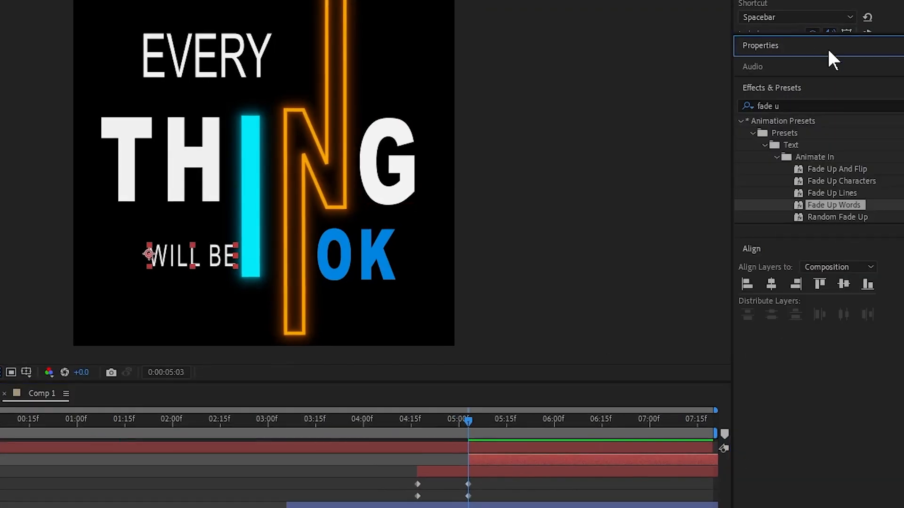
pyautogui.click(903, 106)
pyautogui.click(814, 111)
pyautogui.write('type')
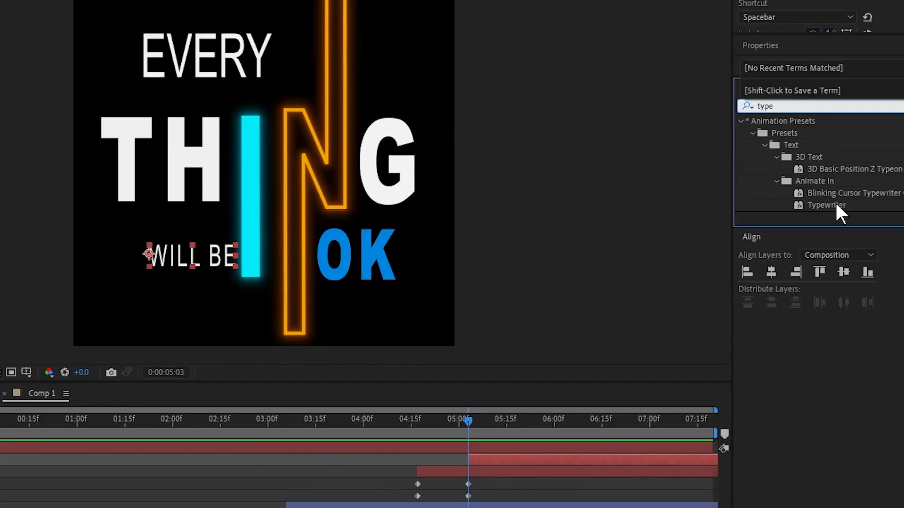
pyautogui.moveTo(836, 205); pyautogui.dragTo(492, 460)
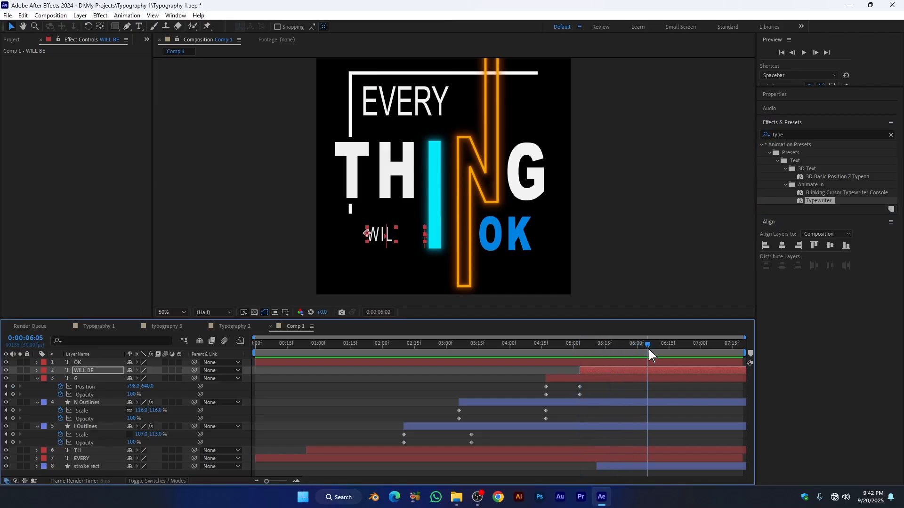
pyautogui.moveTo(649, 350); pyautogui.dragTo(581, 363)
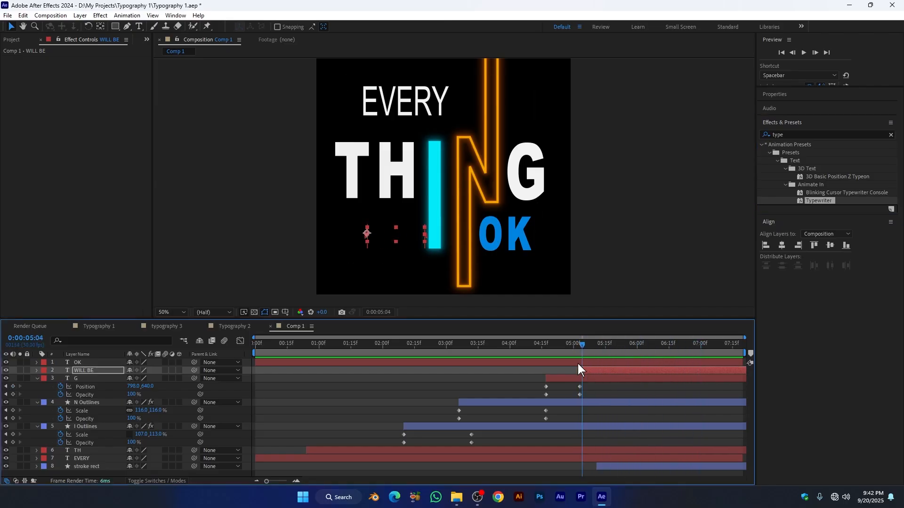
pyautogui.press('u')
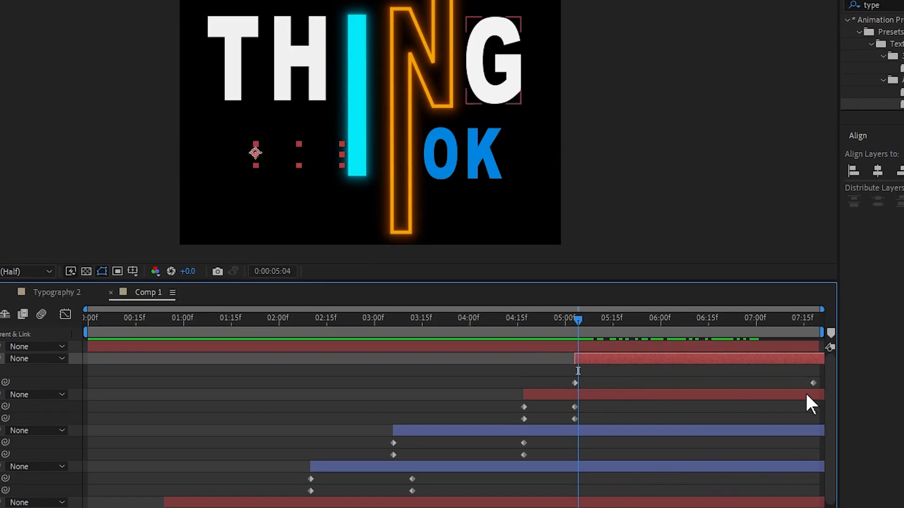
pyautogui.moveTo(813, 382); pyautogui.dragTo(657, 383)
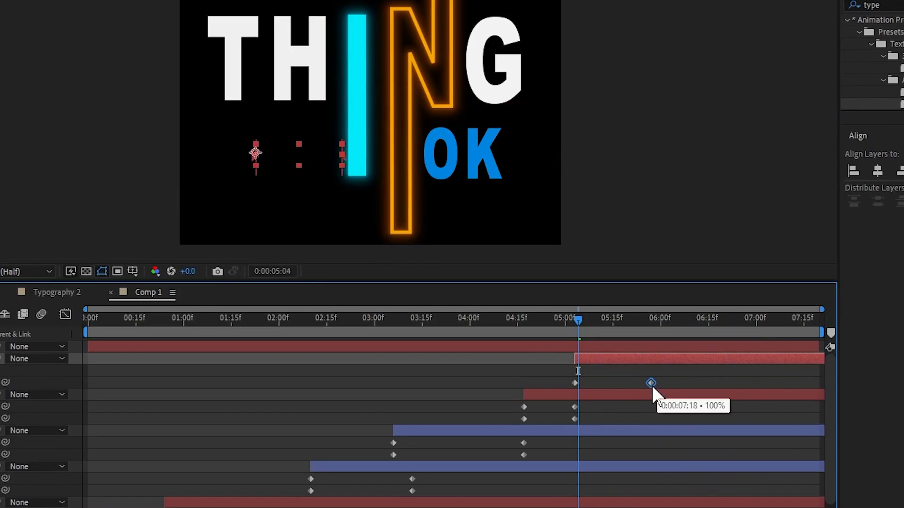
# Step: Trim the start of the OK layer to 0:00:05:27 and move its anchor point down to just below the I
pyautogui.click(615, 363)
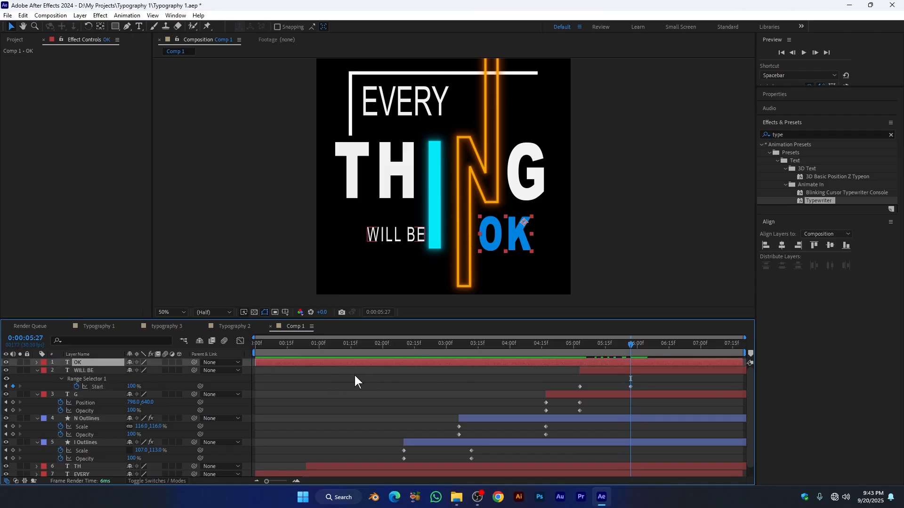
pyautogui.hotkey('alt', '[')
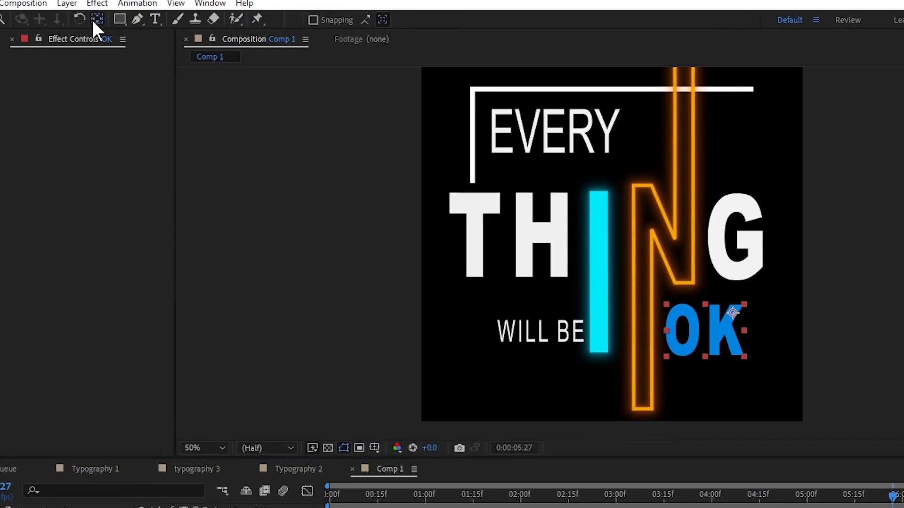
pyautogui.moveTo(733, 313); pyautogui.dragTo(595, 398)
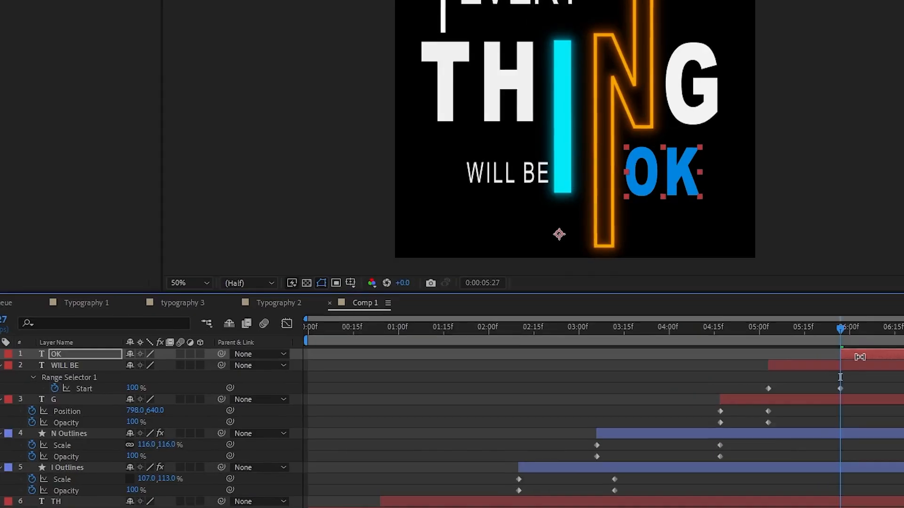
# Step: Add a Scale keyframe to the OK layer, move it to about 0:00:06:23, scale the text down at 0:00:05:27, and preview the animation full screen
pyautogui.press('s')
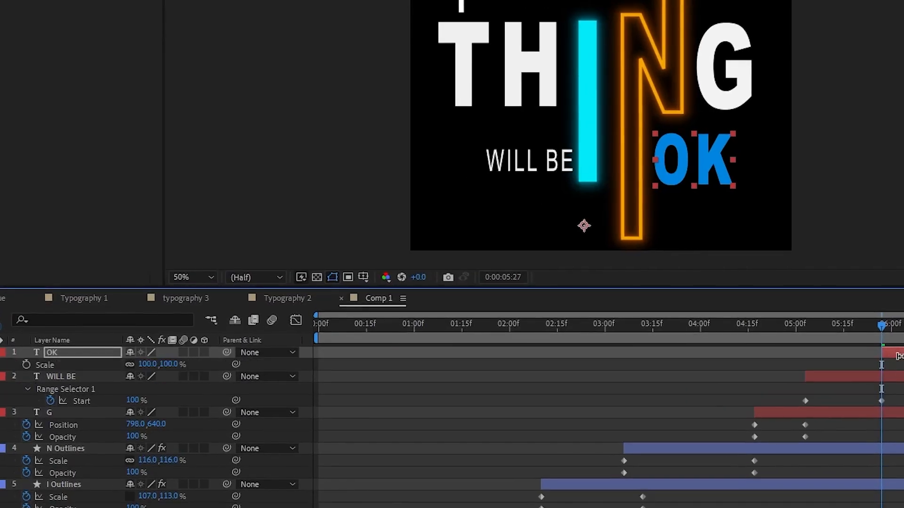
pyautogui.click(26, 365)
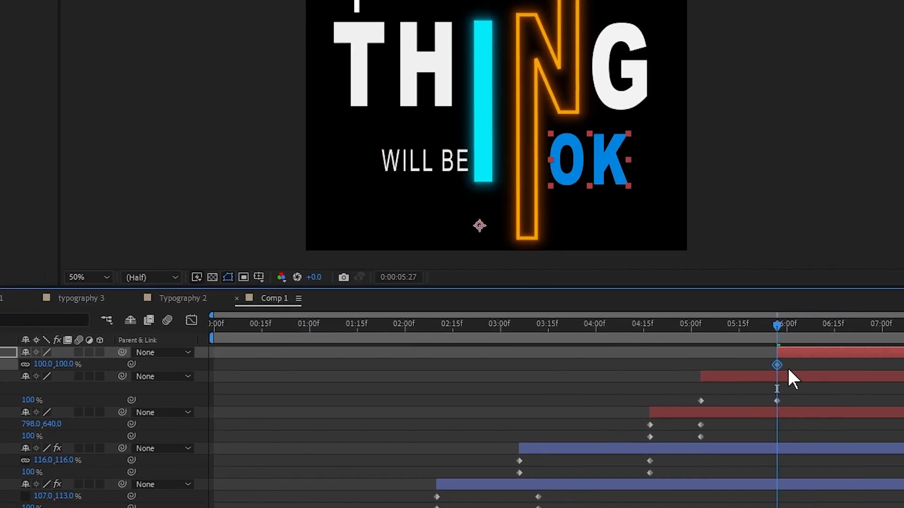
pyautogui.moveTo(777, 366); pyautogui.dragTo(861, 368)
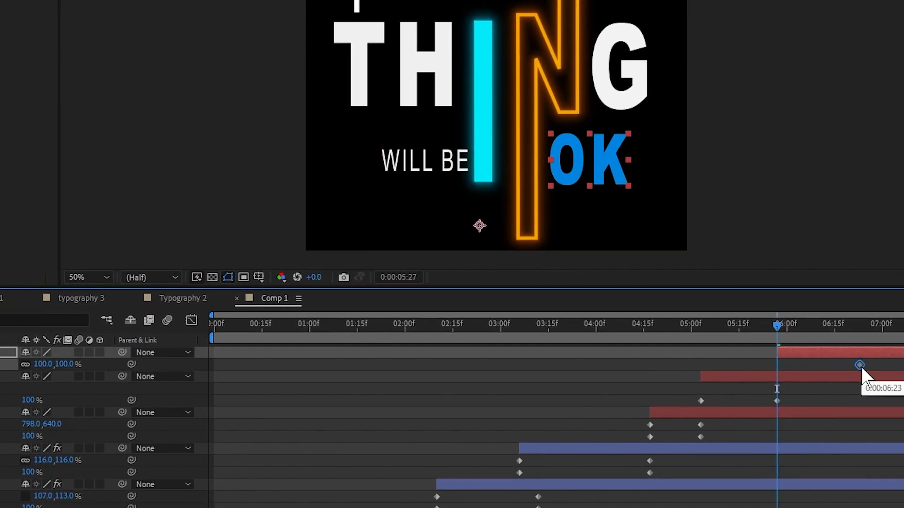
pyautogui.click(40, 364)
pyautogui.write('6')
pyautogui.press('Return')
pyautogui.moveTo(66, 368); pyautogui.dragTo(64, 371)
pyautogui.moveTo(867, 326); pyautogui.dragTo(903, 330)
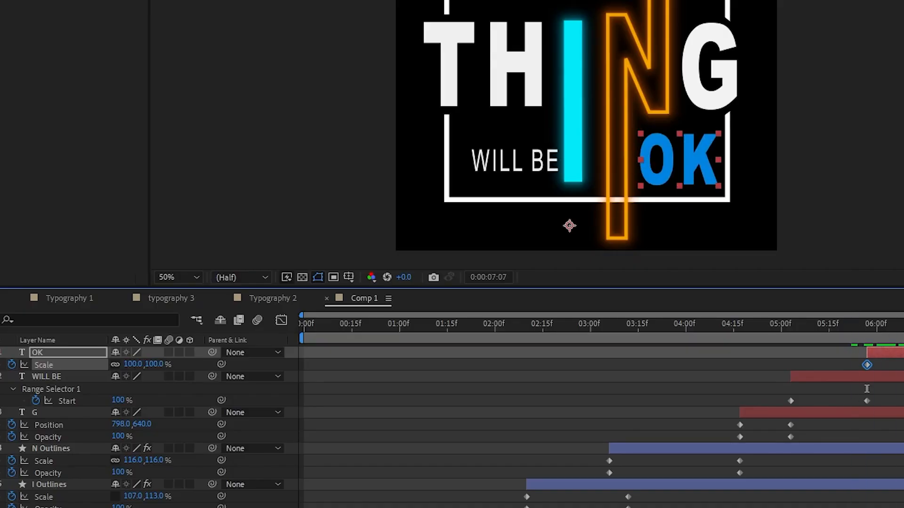
pyautogui.press('space')
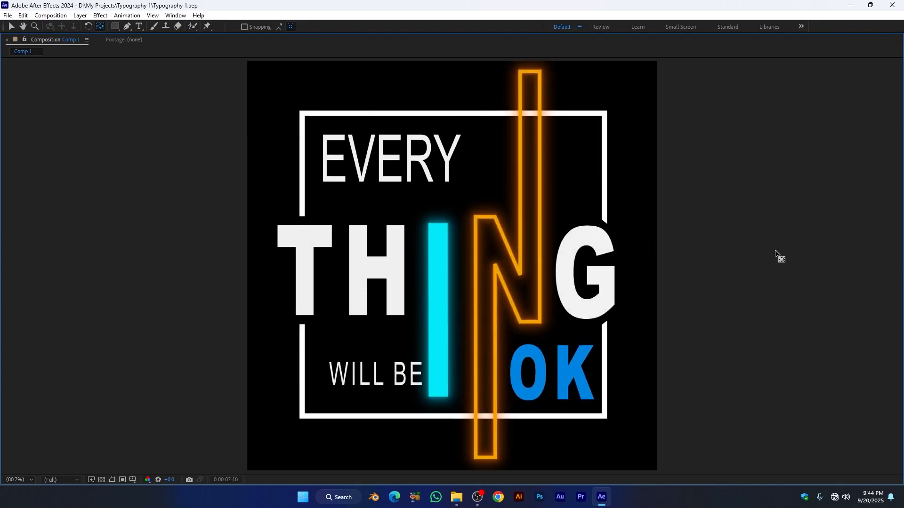
pyautogui.press('space')
pyautogui.press('`')
# Step: Reveal the keyframes of all layers in Comp 1, select them all, and apply Easy Ease
pyautogui.moveTo(902, 262); pyautogui.dragTo(361, 447)
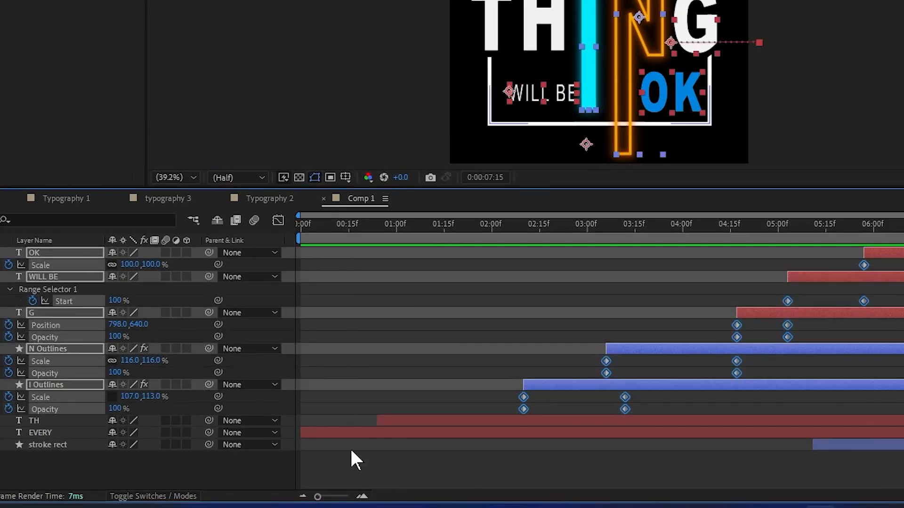
pyautogui.click(51, 251)
pyautogui.keyDown('shift'); pyautogui.click(70, 442); pyautogui.keyUp('shift')
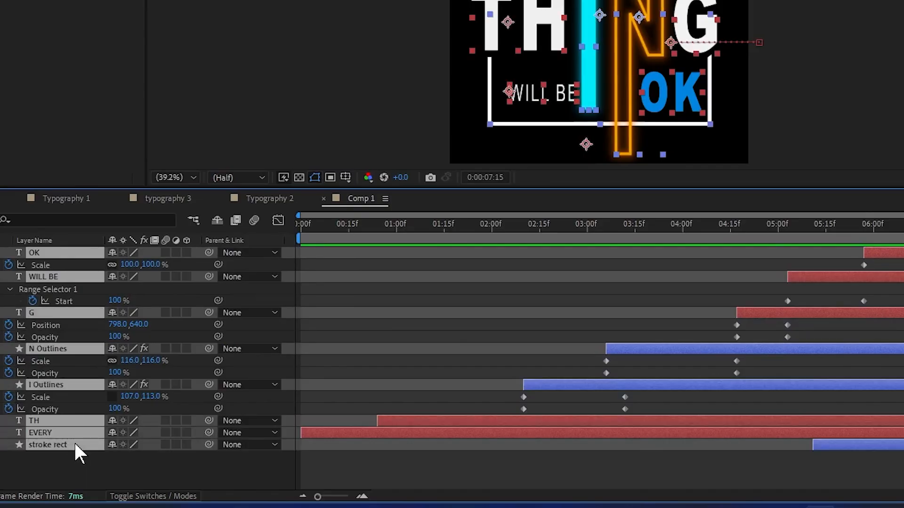
pyautogui.press('u')
pyautogui.press('u')
pyautogui.moveTo(903, 262); pyautogui.dragTo(246, 506)
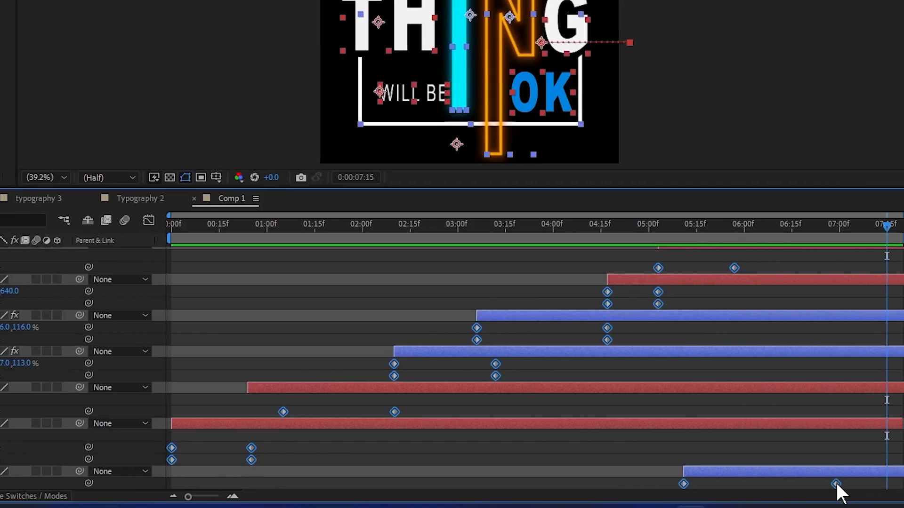
pyautogui.press('F9')
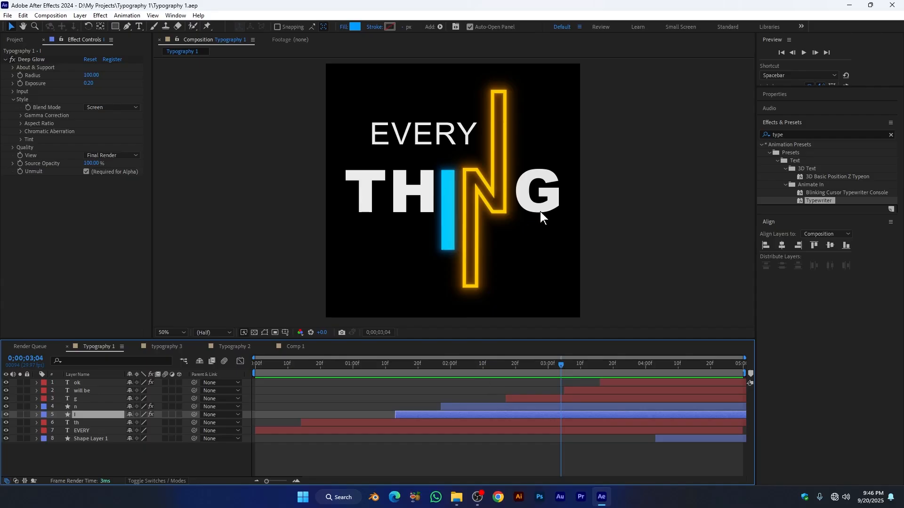
# Step: Play back the finished Typography 1 and typography 3 compositions
pyautogui.moveTo(334, 366); pyautogui.dragTo(253, 375)
pyautogui.press('space')
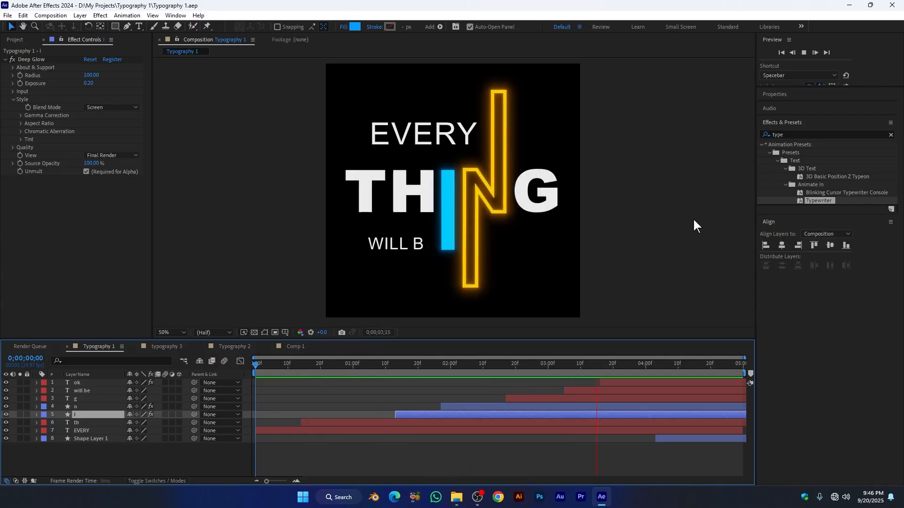
pyautogui.click(162, 350)
pyautogui.press('space')
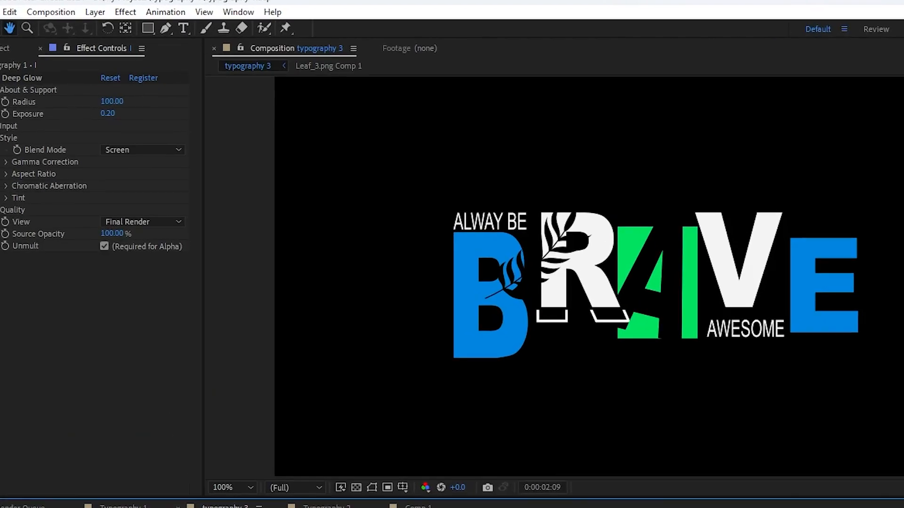
pyautogui.press('space')
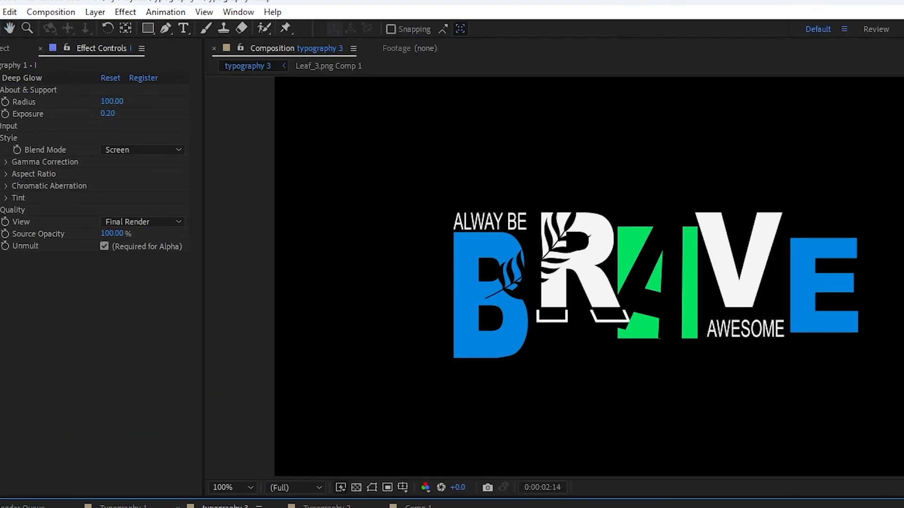
# Step: Create a new Comp 2 composition with the Social Media Square 1080x1080, 30 fps preset and a duration of 0:00:07:20
pyautogui.click(46, 12)
pyautogui.press('Escape')
pyautogui.hotkey('ctrl', 'n')
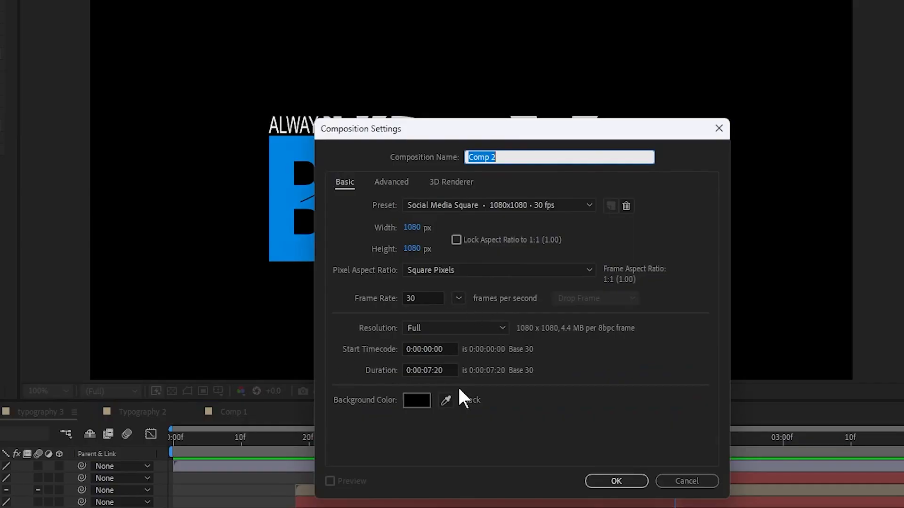
pyautogui.click(633, 481)
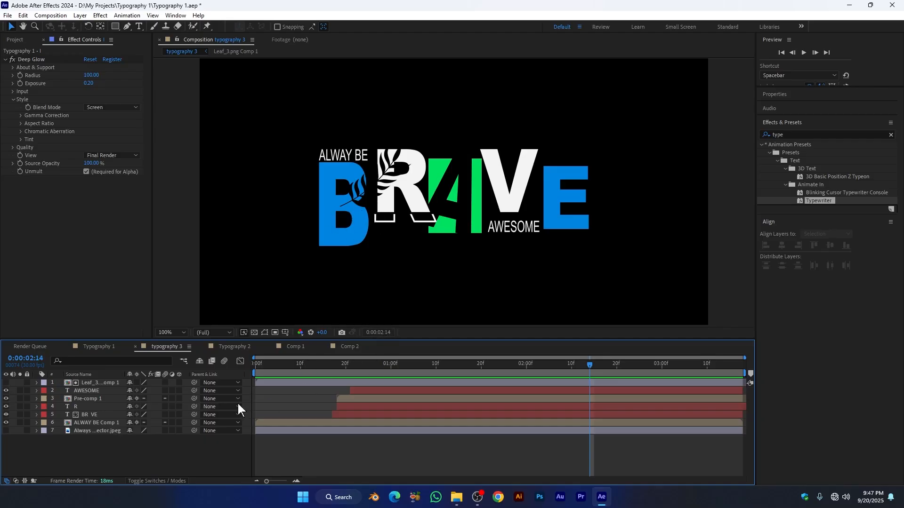
# Step: Add a text layer reading BRAVE near the centre of Comp 2
pyautogui.click(337, 348)
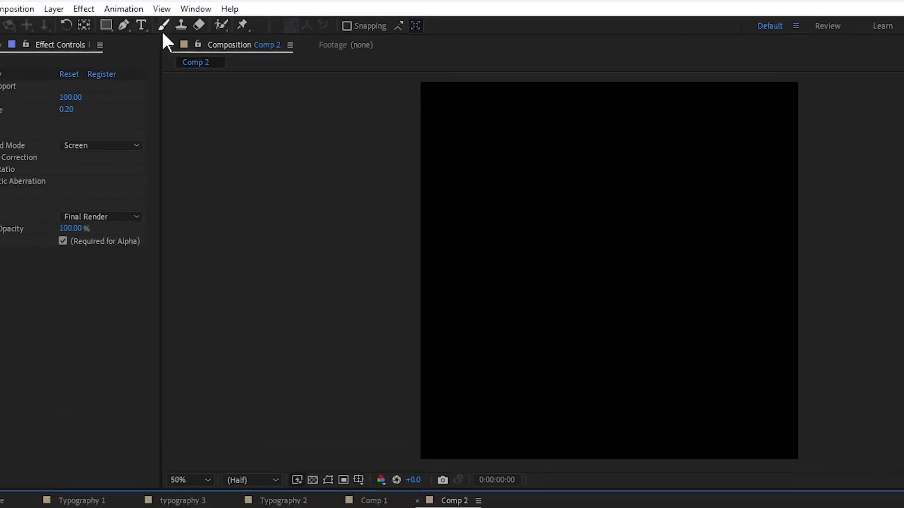
pyautogui.click(139, 26)
pyautogui.click(434, 255)
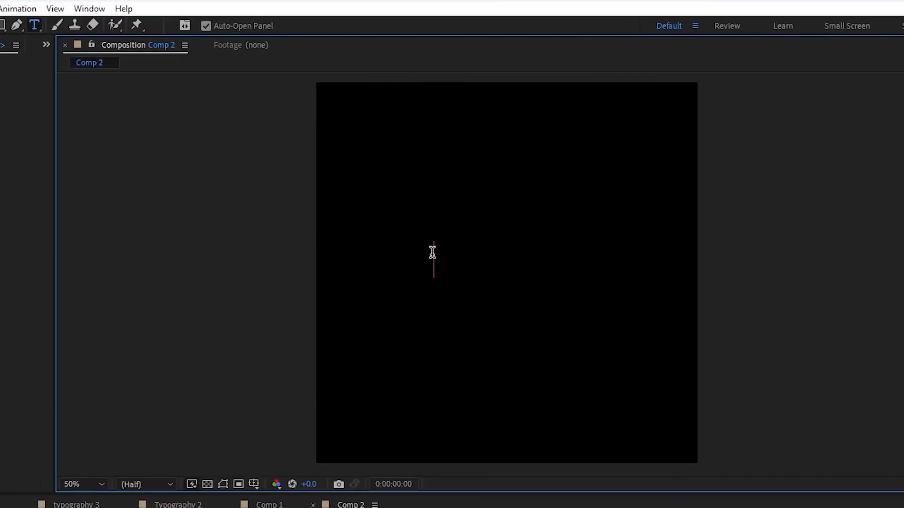
pyautogui.write('BRAVE')
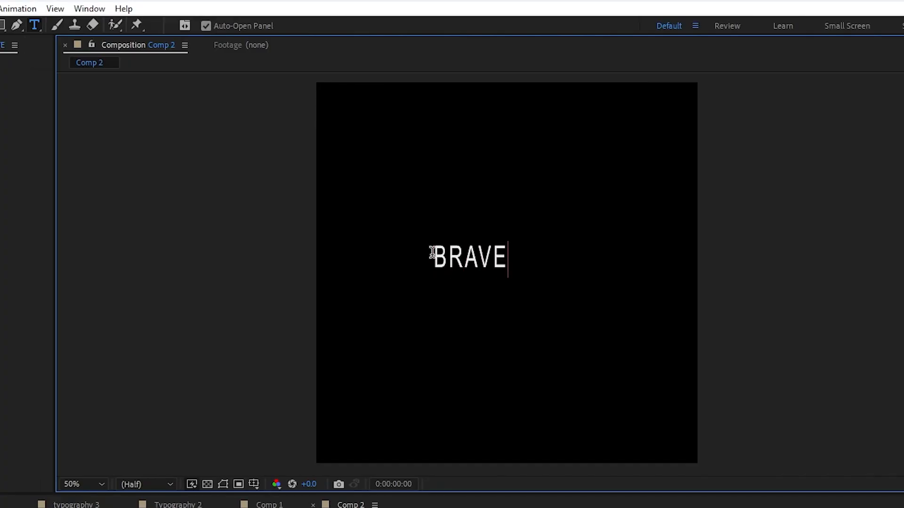
# Step: Format the BRAVE text in Arial Black at 250 px with tracking set to -11
pyautogui.hotkey('ctrl', 'a')
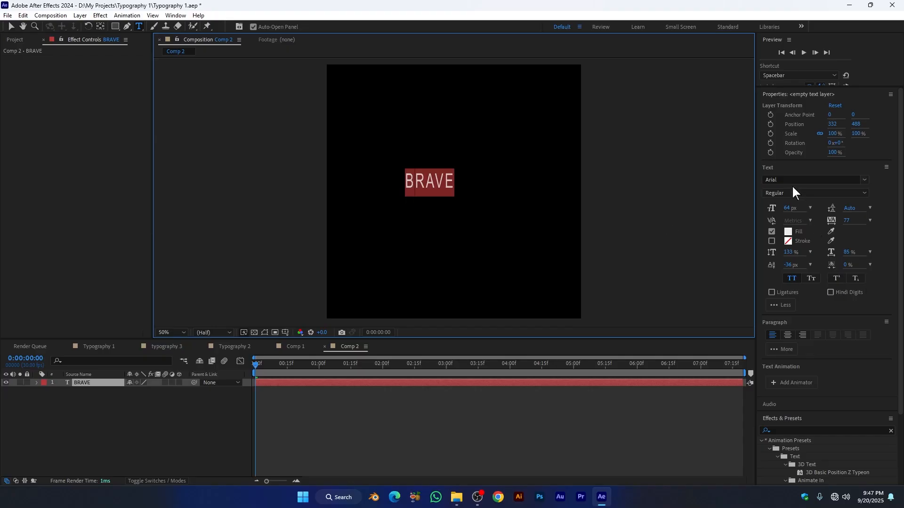
pyautogui.click(792, 191)
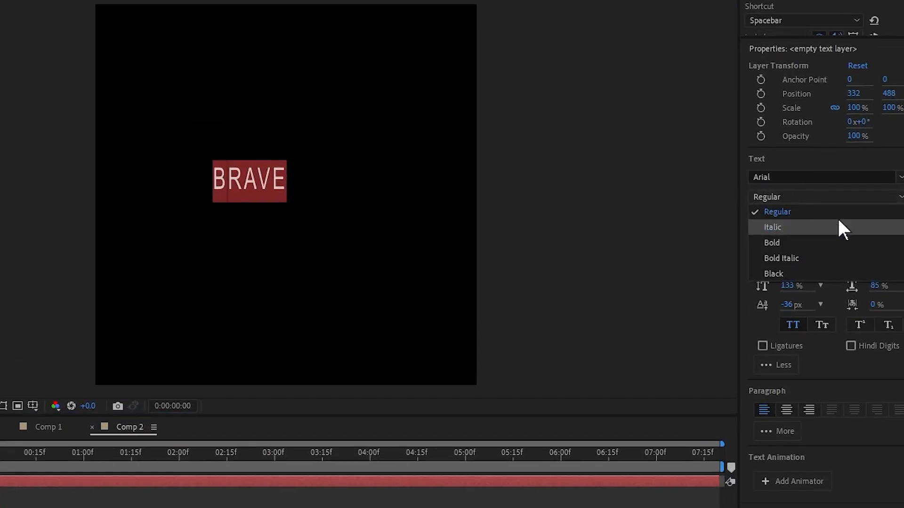
pyautogui.click(785, 273)
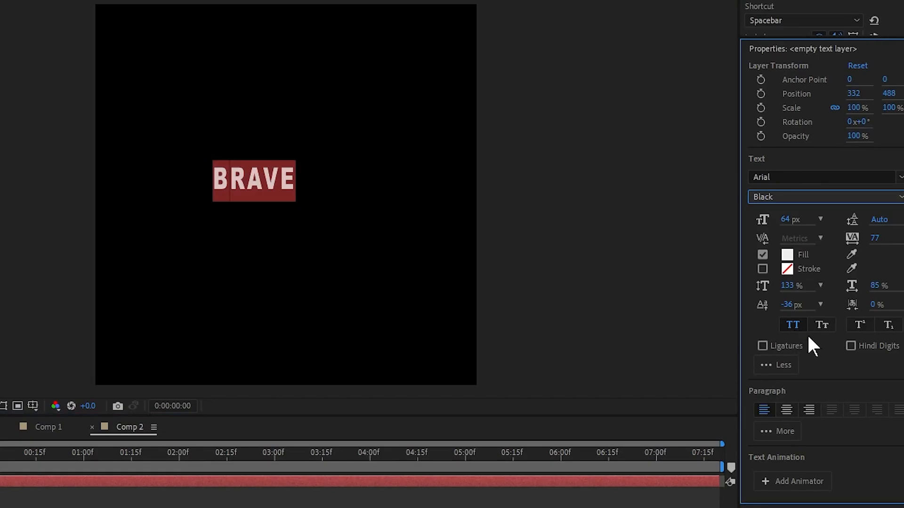
pyautogui.click(792, 219)
pyautogui.write('250')
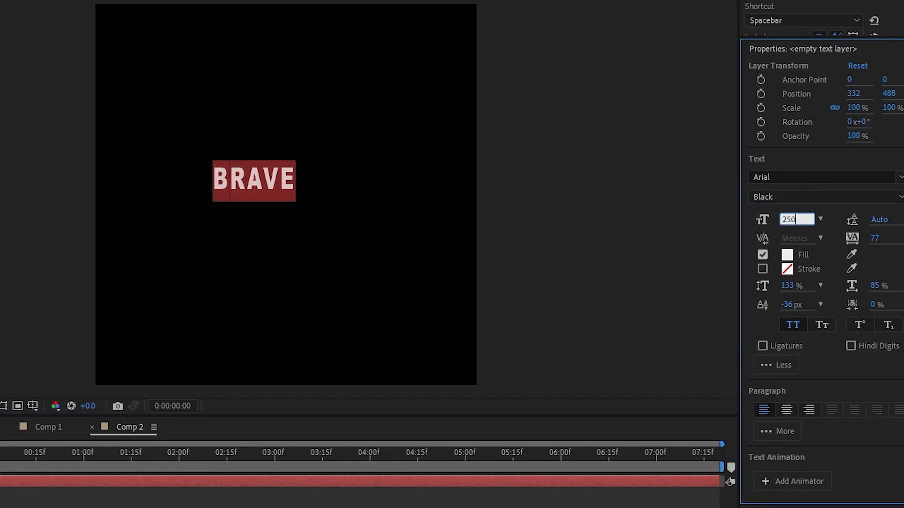
pyautogui.press('Return')
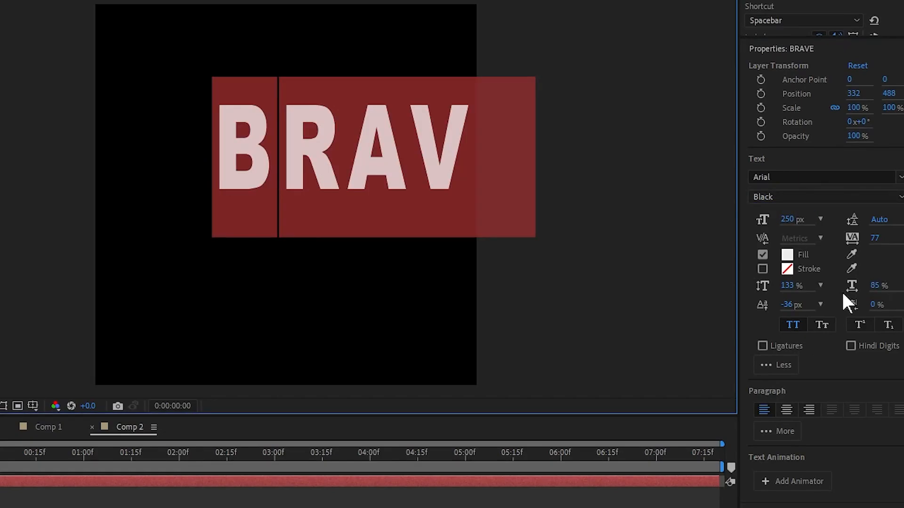
pyautogui.moveTo(877, 241); pyautogui.dragTo(808, 252)
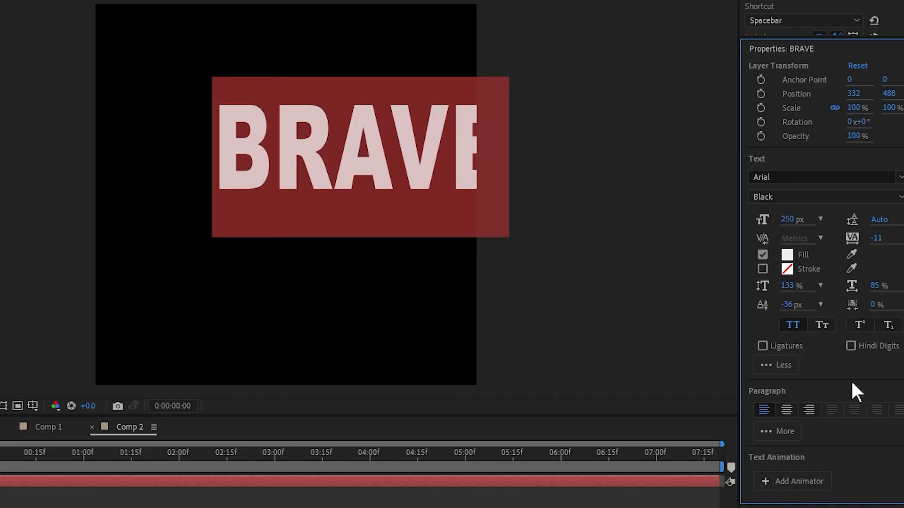
# Step: Centre the BRAVE layer horizontally and vertically in the composition and display the title/action safe guides
pyautogui.click(821, 52)
pyautogui.click(804, 275)
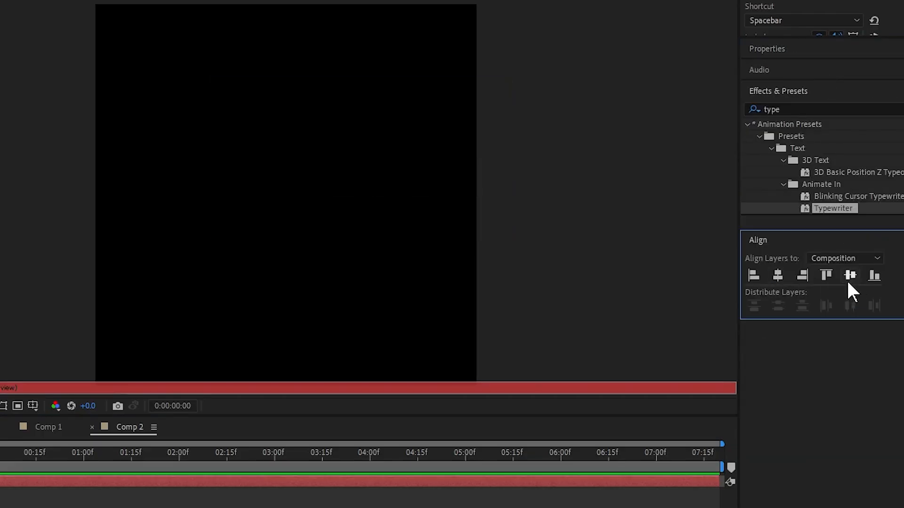
pyautogui.click(850, 276)
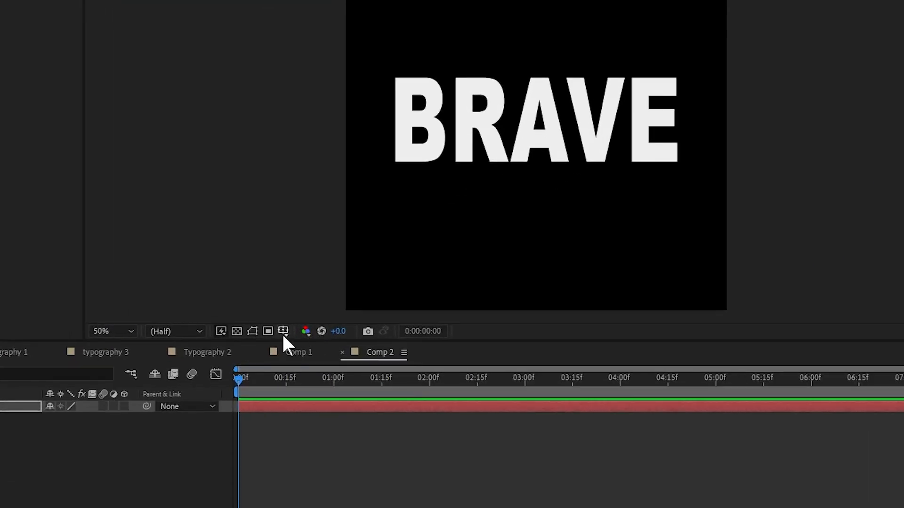
pyautogui.click(283, 333)
pyautogui.click(314, 347)
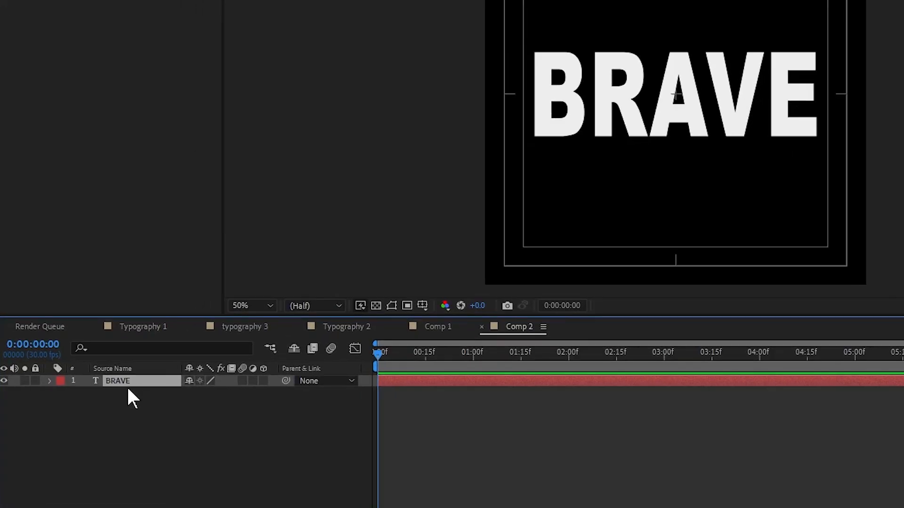
# Step: Duplicate the BRAVE layer, hide the copy, and shorten the original layer's text to BR
pyautogui.hotkey('ctrl', 'd')
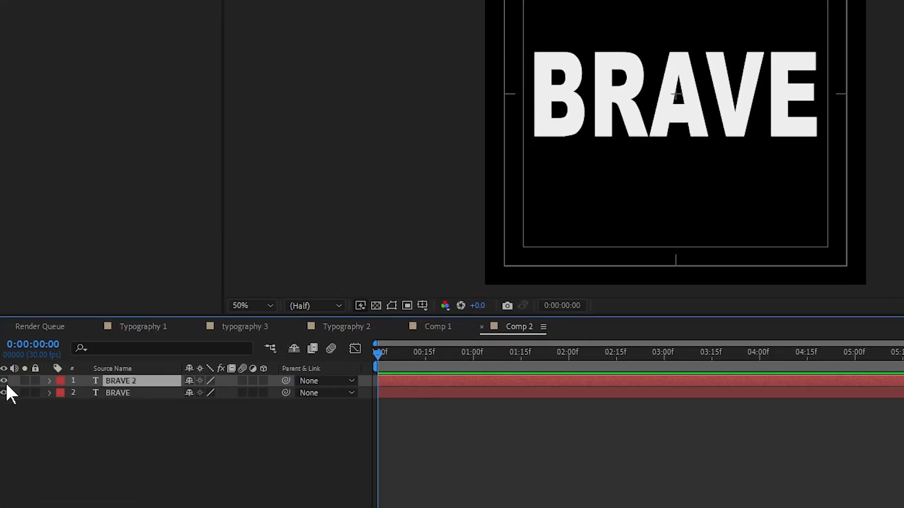
pyautogui.click(117, 393)
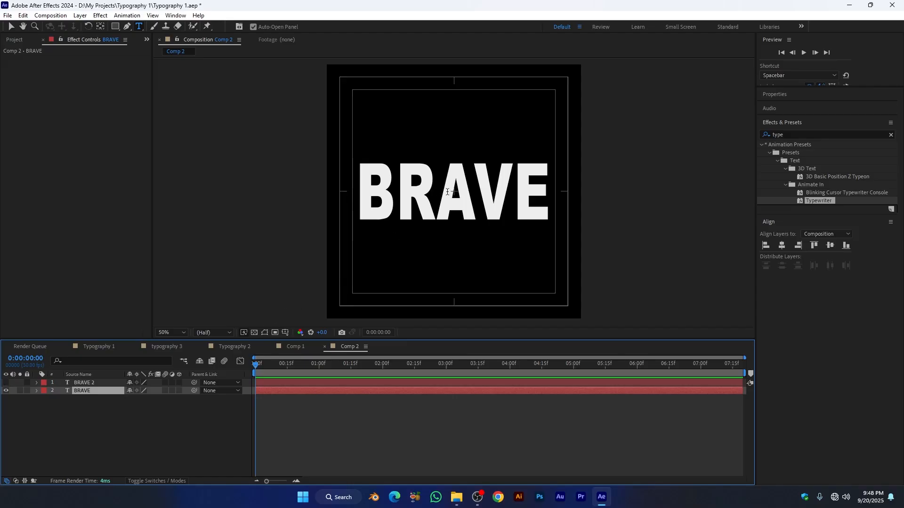
pyautogui.click(442, 199)
pyautogui.keyDown('shift'); pyautogui.click(548, 191); pyautogui.keyUp('shift')
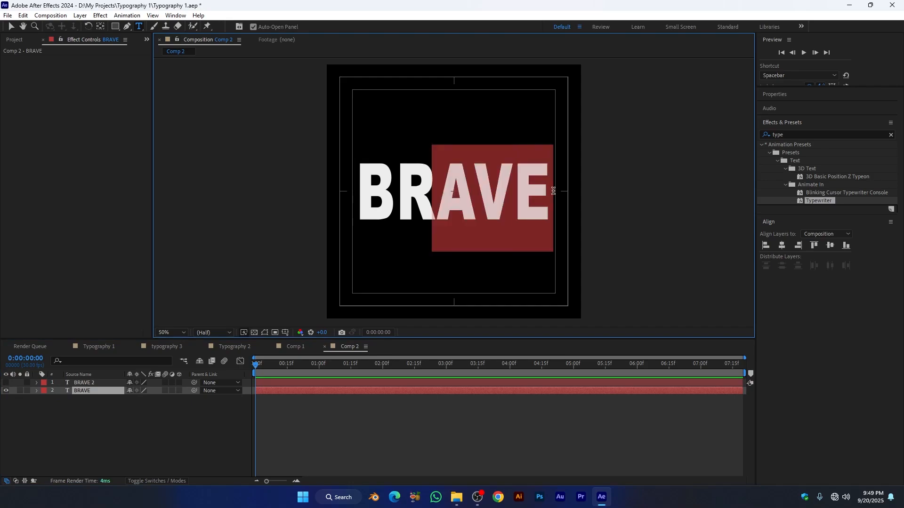
pyautogui.press('BackSpace')
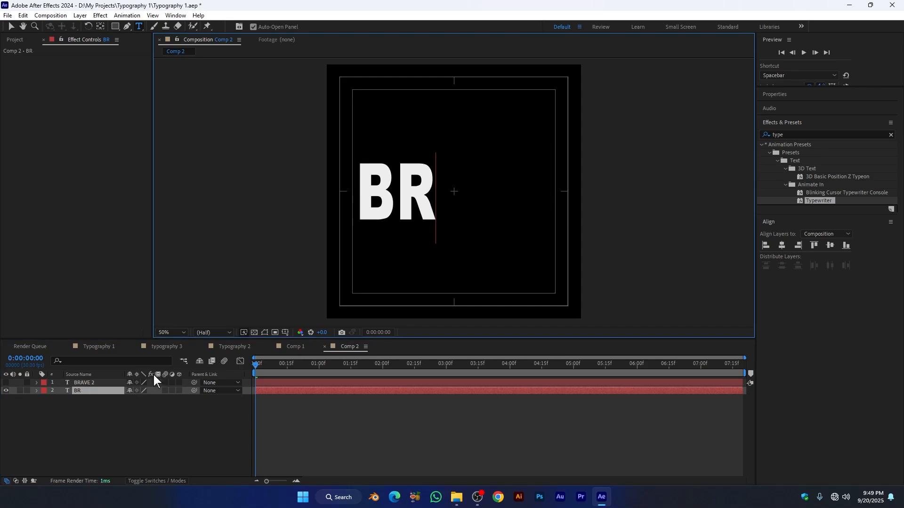
# Step: Show the BRAVE 2 layer, hide the BR layer, and reduce the BRAVE 2 text to the single letter A
pyautogui.click(90, 383)
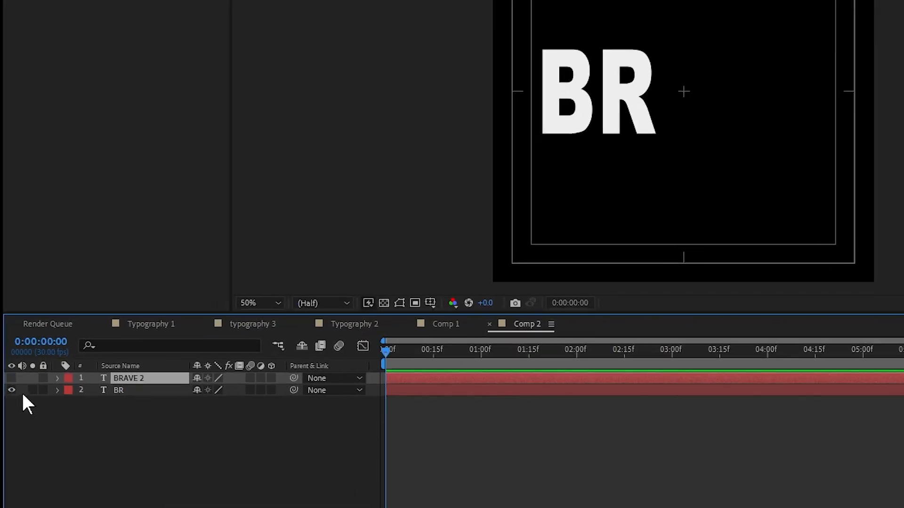
pyautogui.click(11, 378)
pyautogui.click(11, 389)
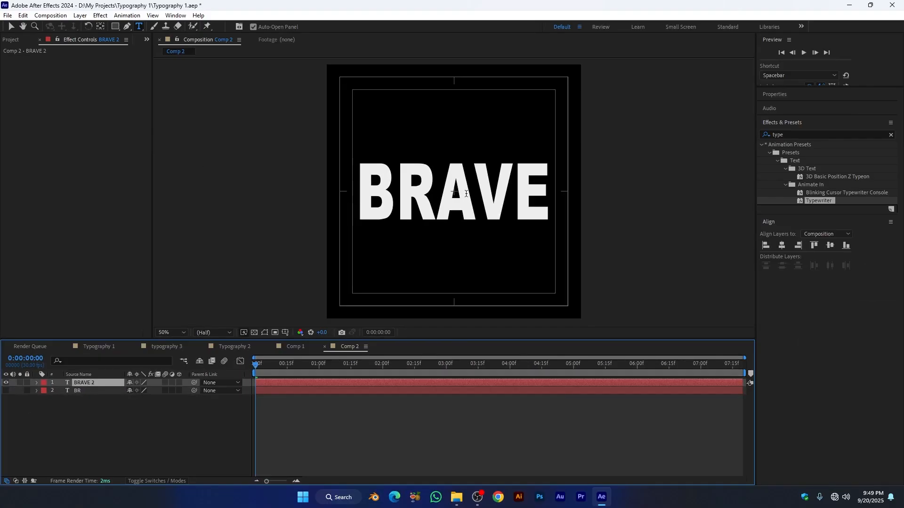
pyautogui.moveTo(432, 187); pyautogui.dragTo(515, 198)
pyautogui.press('BackSpace')
pyautogui.press('BackSpace')
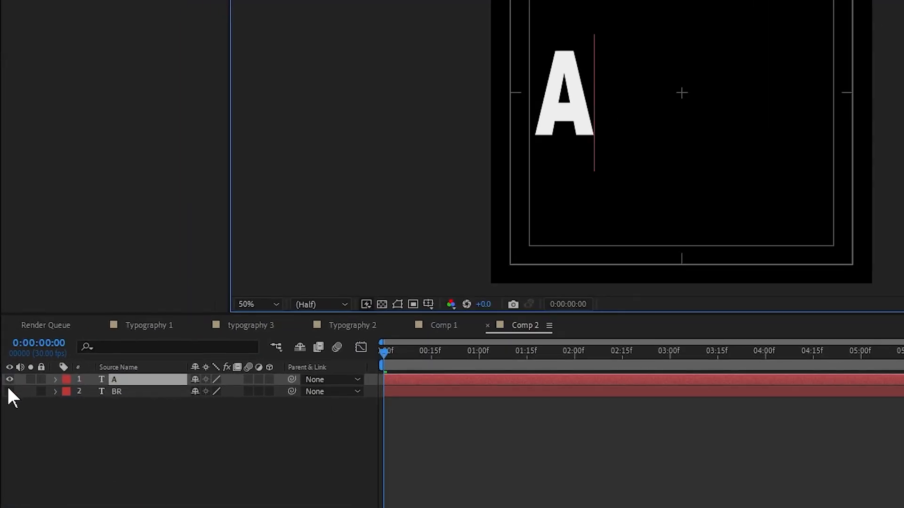
# Step: Make the BR layer visible again and move the A layer beside it at X position 469.6
pyautogui.click(9, 392)
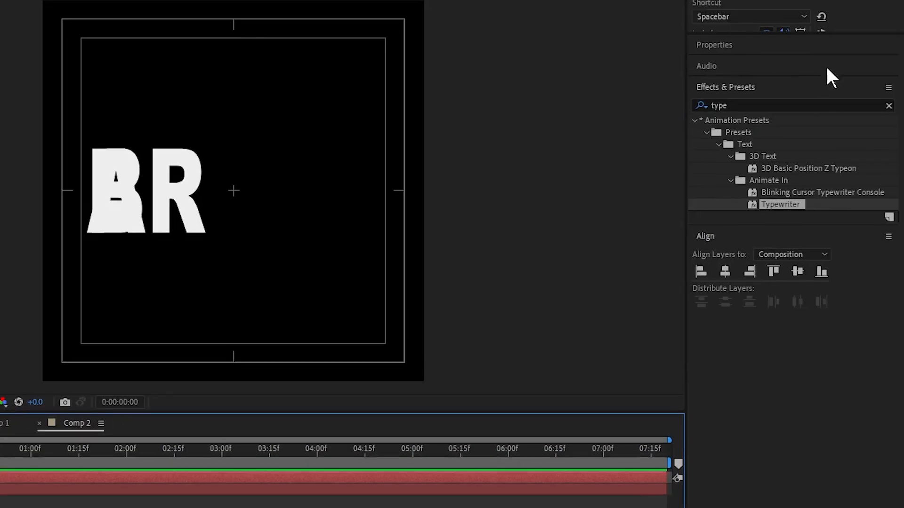
pyautogui.click(825, 66)
pyautogui.click(821, 45)
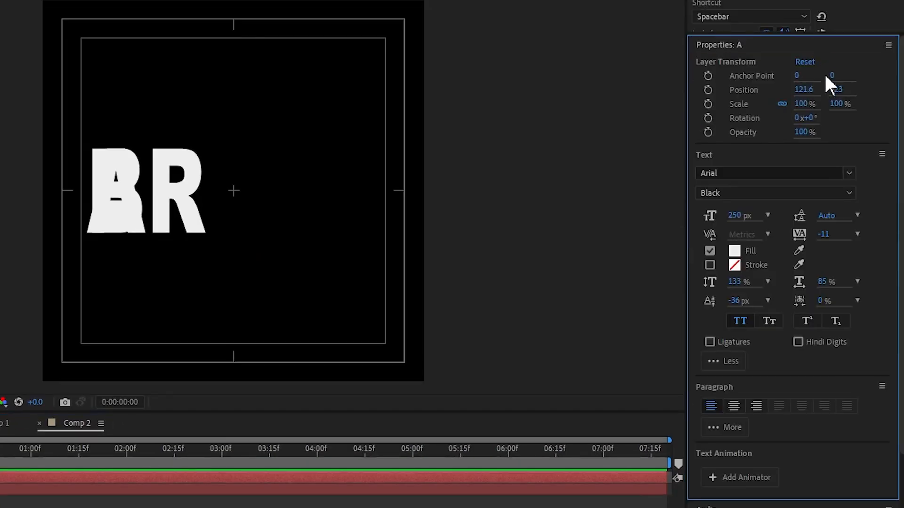
pyautogui.moveTo(803, 90); pyautogui.dragTo(873, 91)
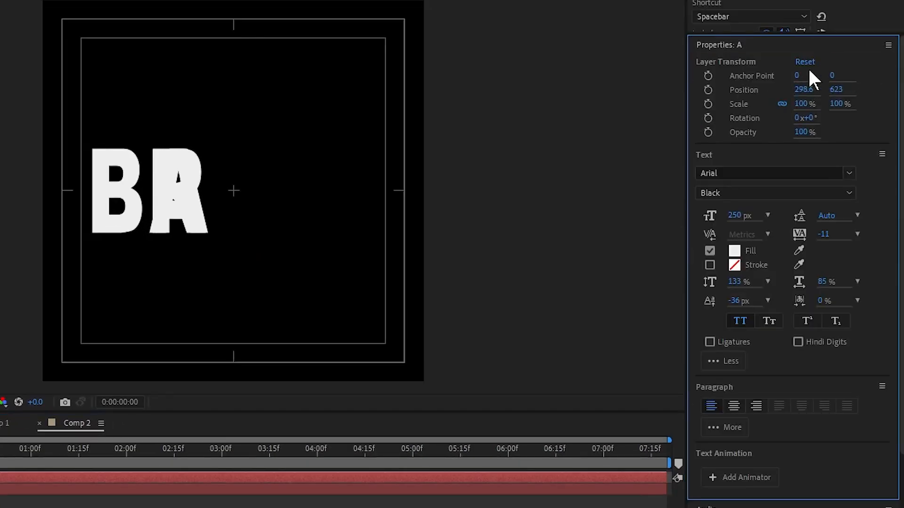
pyautogui.moveTo(799, 90); pyautogui.dragTo(901, 89)
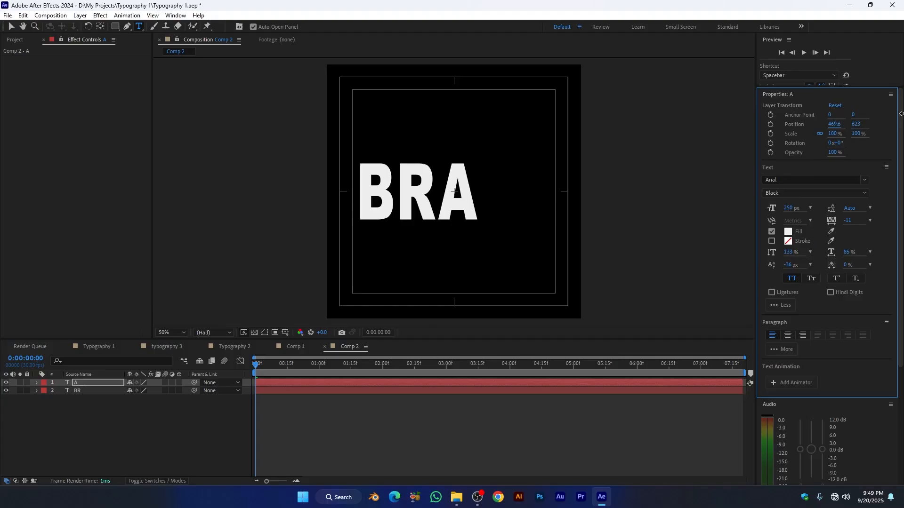
# Step: Duplicate the A layer, move the copy to X position 662.6, and replace its text with VE
pyautogui.hotkey('ctrl', 'd')
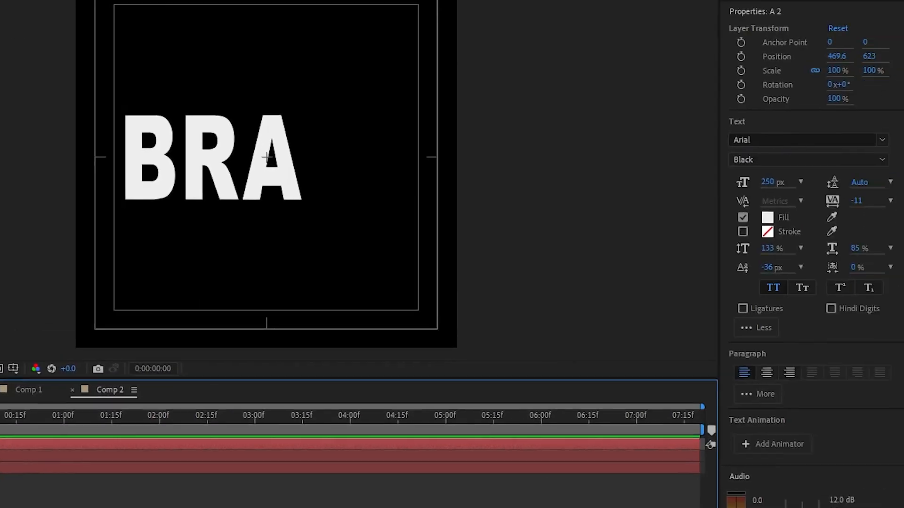
pyautogui.moveTo(809, 62); pyautogui.dragTo(837, 62)
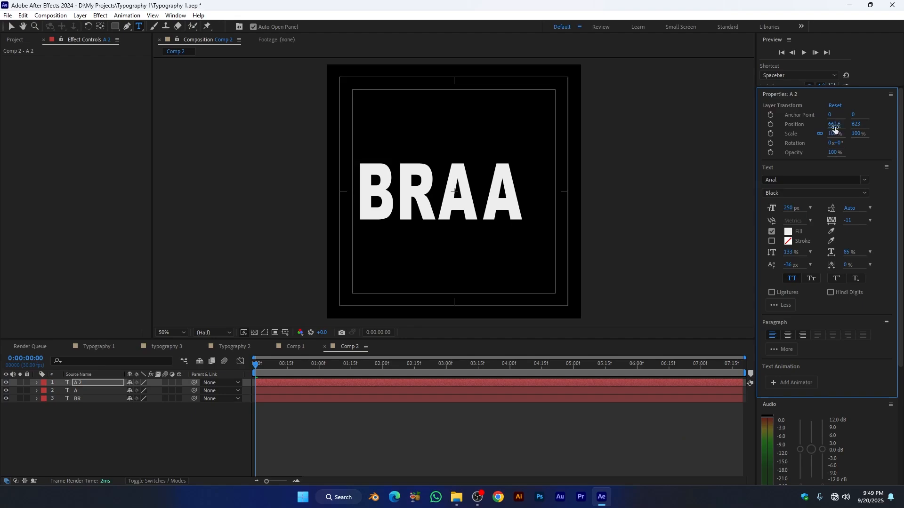
pyautogui.click(503, 202)
pyautogui.doubleClick(504, 202)
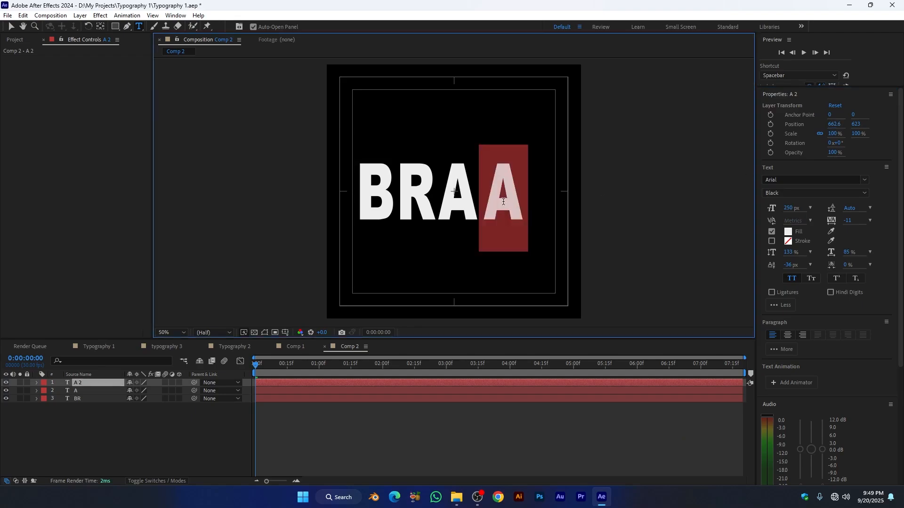
pyautogui.write('ve')
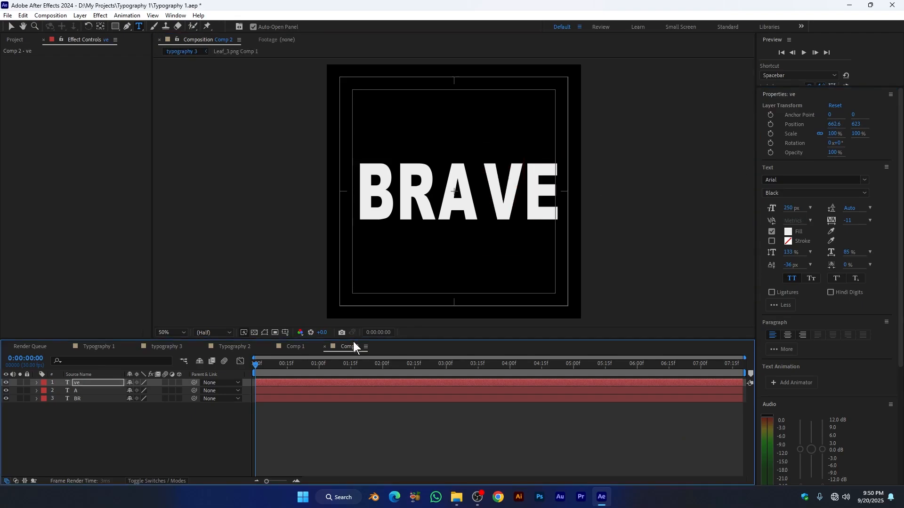
# Step: Lower the letters B and E by setting the baseline shift of each to -93 px
pyautogui.moveTo(389, 183); pyautogui.dragTo(361, 187)
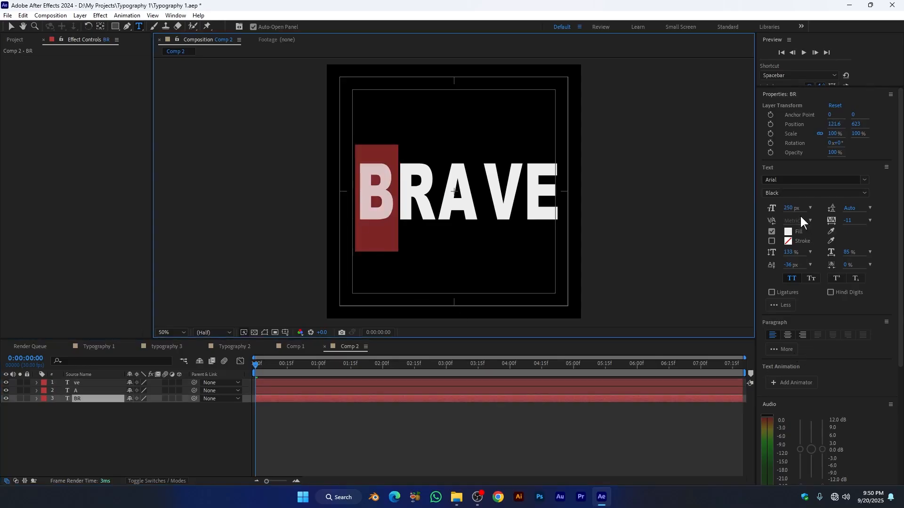
pyautogui.moveTo(795, 265)
pyautogui.mouseDown()
pyautogui.moveTo(803, 268)
pyautogui.moveTo(788, 267)
pyautogui.mouseUp()
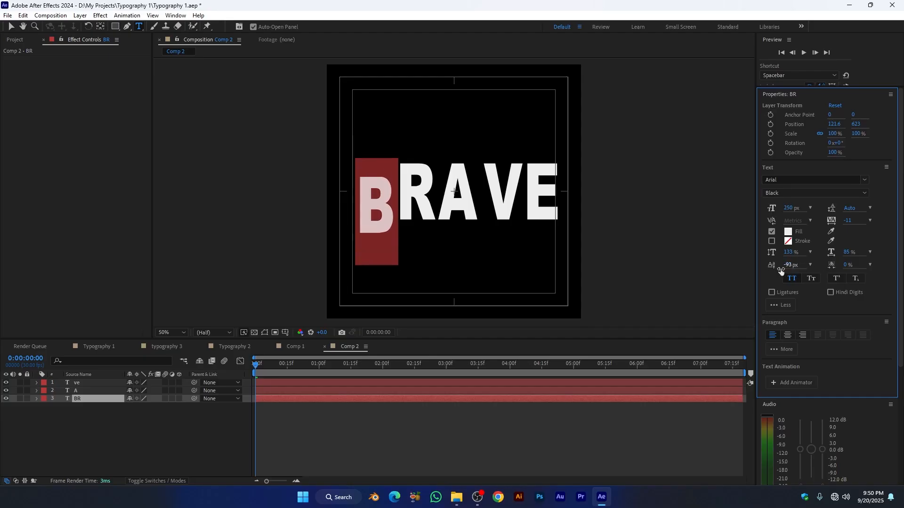
pyautogui.click(529, 196)
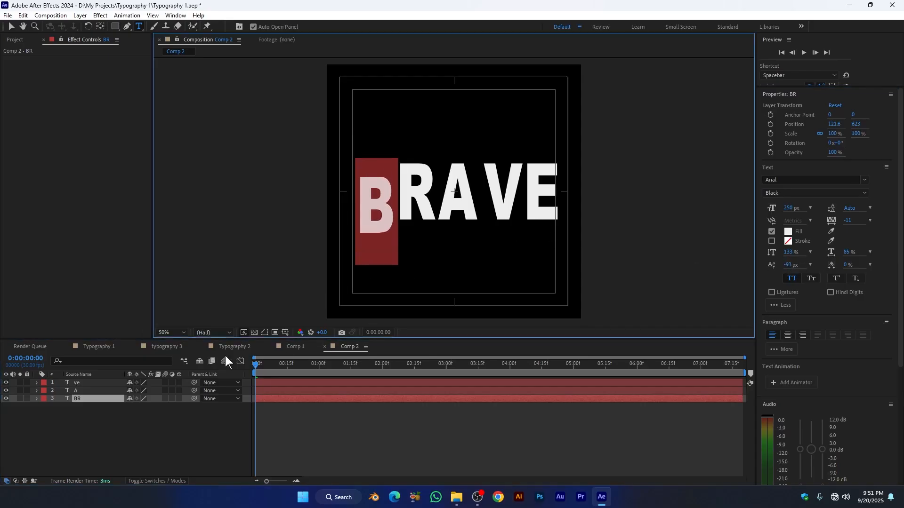
pyautogui.click(97, 383)
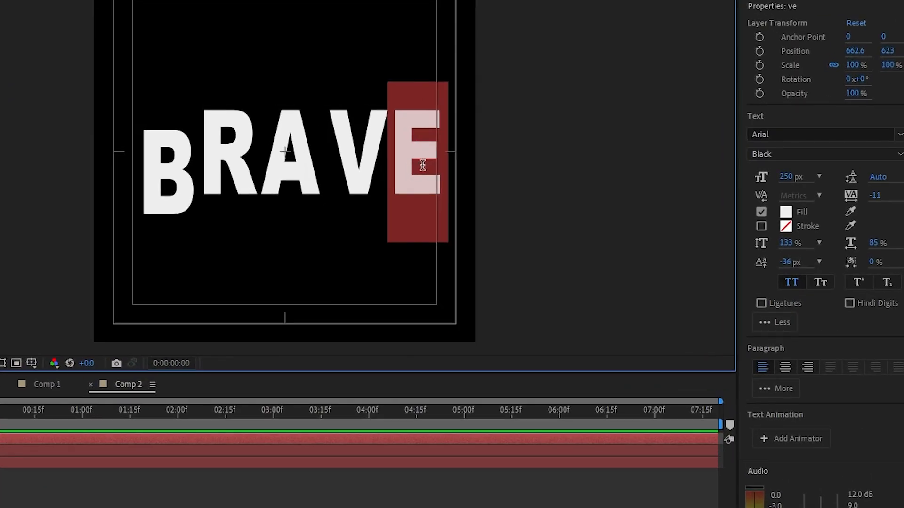
pyautogui.moveTo(793, 262); pyautogui.dragTo(763, 263)
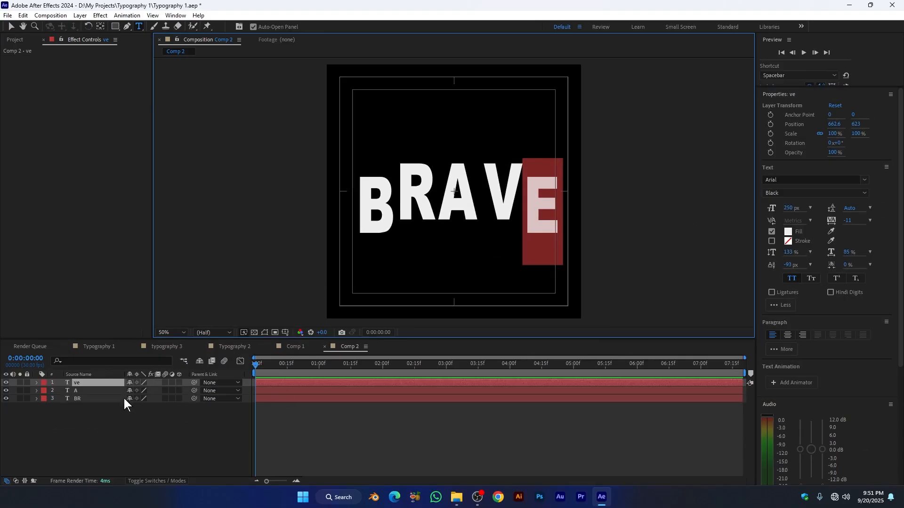
# Step: Copy the blue fill hex code 0084E1 from the letter B in the typography 3 composition and return to Comp 2
pyautogui.click(160, 346)
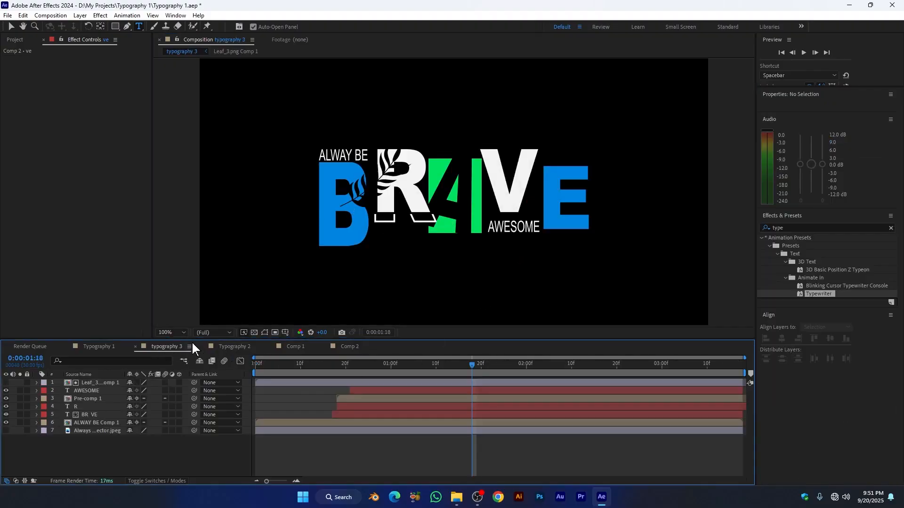
pyautogui.click(350, 346)
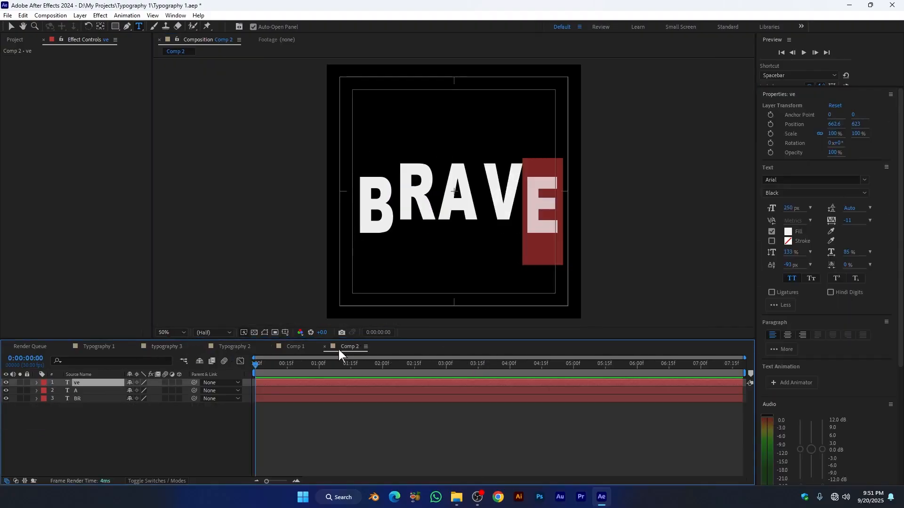
pyautogui.click(102, 399)
pyautogui.moveTo(394, 229); pyautogui.dragTo(354, 250)
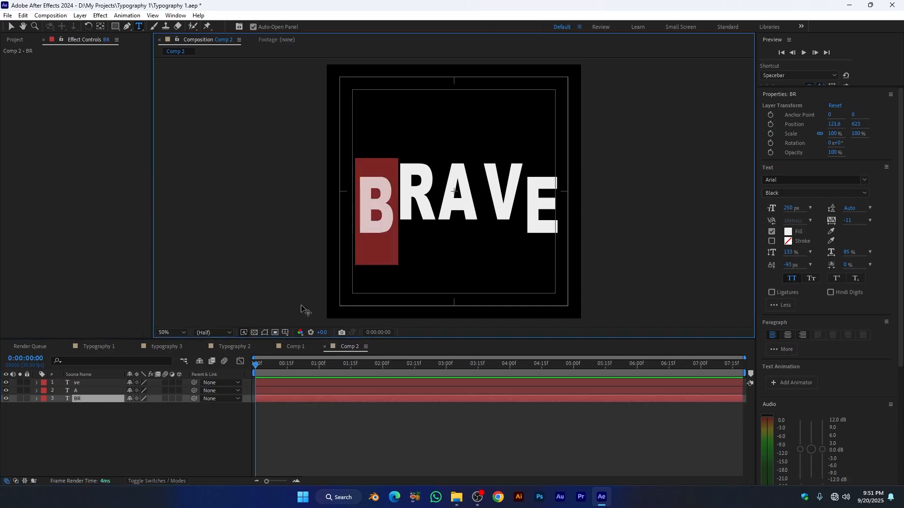
pyautogui.click(165, 347)
pyautogui.click(356, 219)
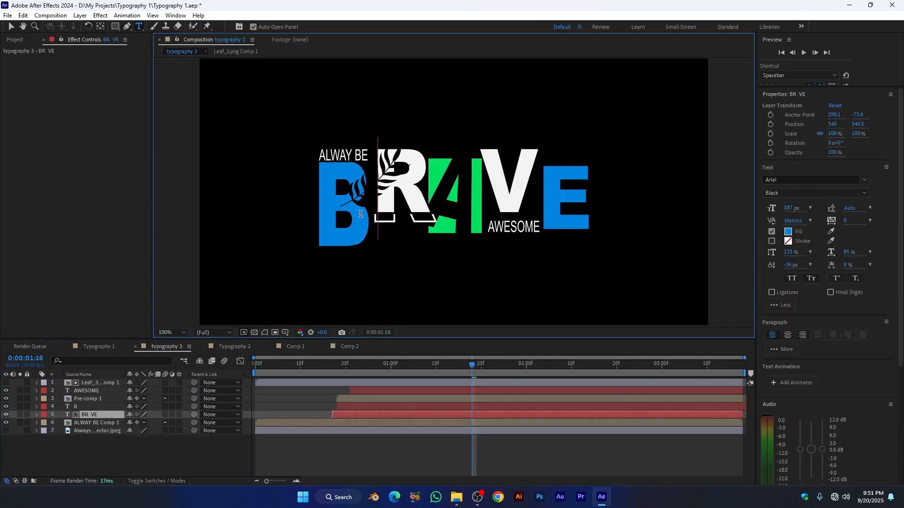
pyautogui.moveTo(360, 214); pyautogui.dragTo(313, 210)
pyautogui.click(789, 232)
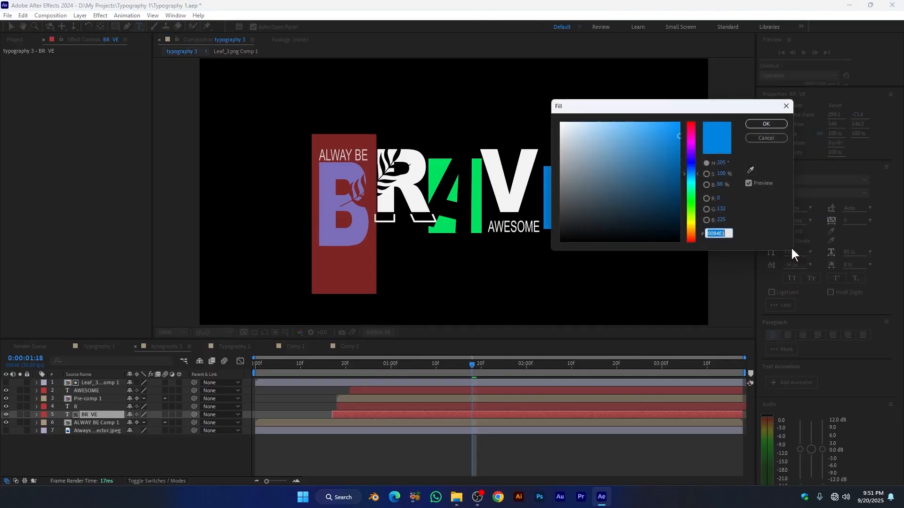
pyautogui.rightClick(718, 233)
pyautogui.click(756, 264)
pyautogui.click(766, 124)
pyautogui.click(351, 346)
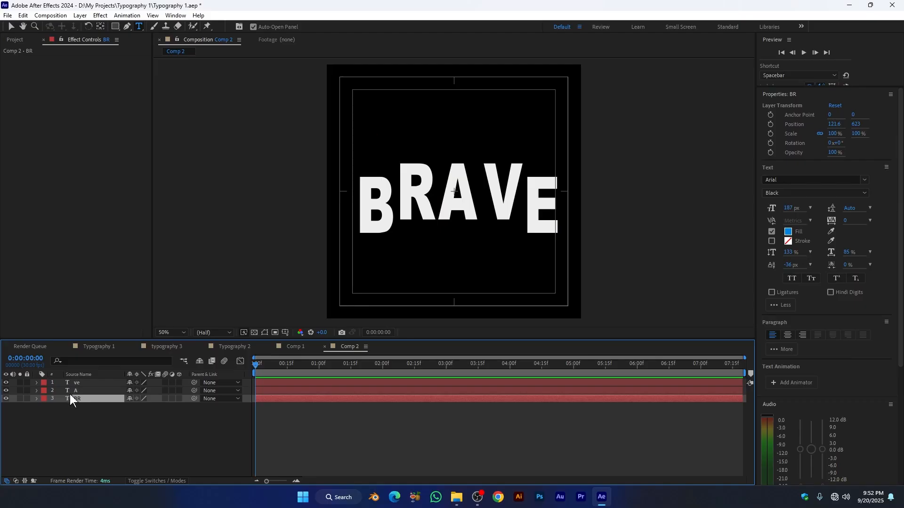
# Step: Change the fill colour of the letter B in the BR layer to 0084E1
pyautogui.moveTo(397, 209); pyautogui.dragTo(349, 208)
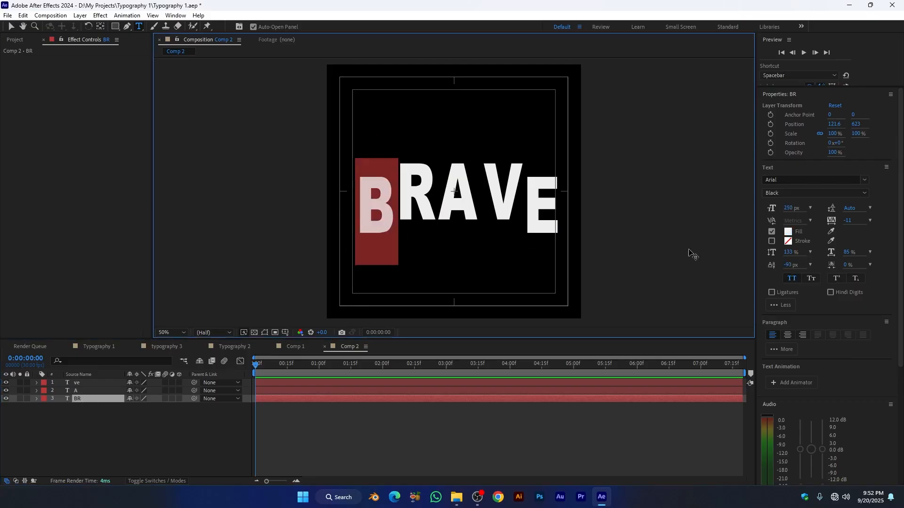
pyautogui.click(788, 231)
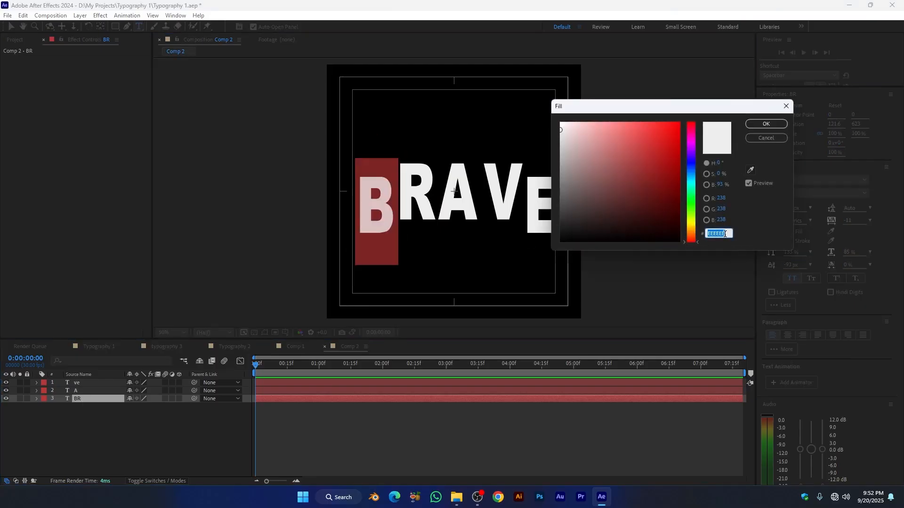
pyautogui.hotkey('ctrl', 'v')
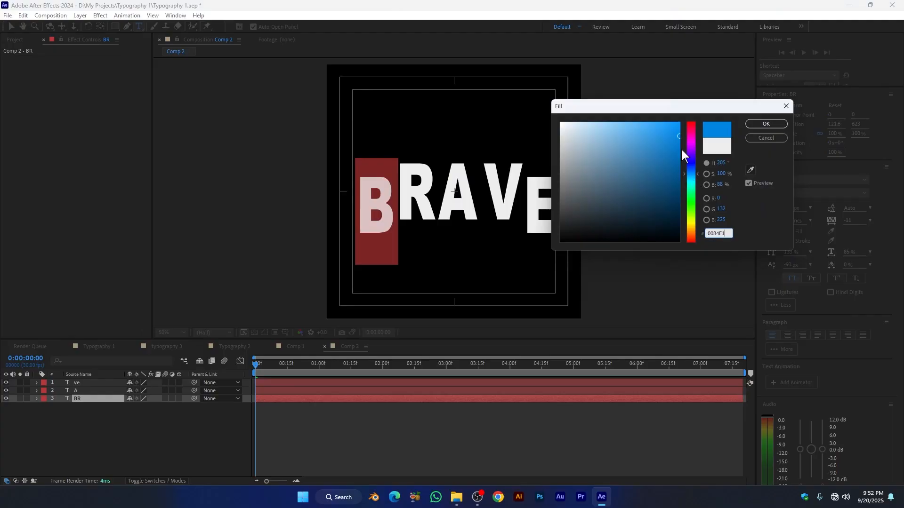
pyautogui.moveTo(680, 138); pyautogui.dragTo(679, 134)
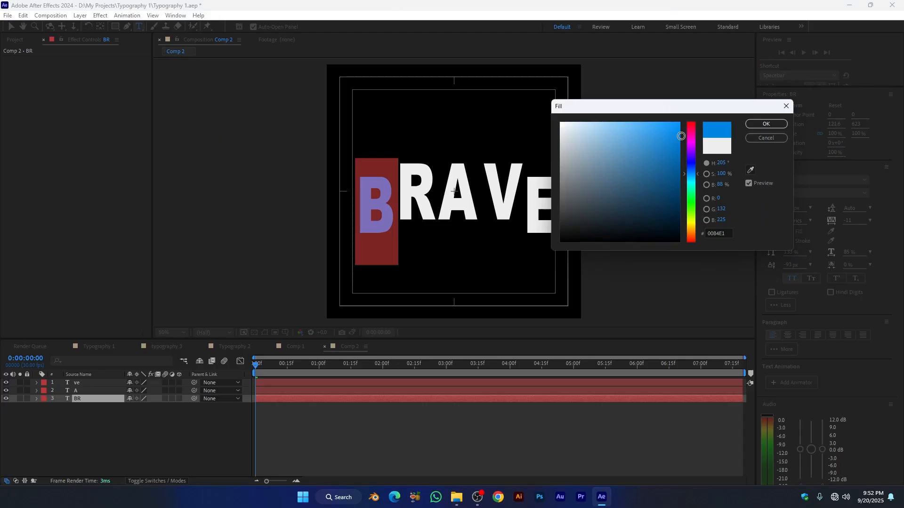
pyautogui.click(767, 124)
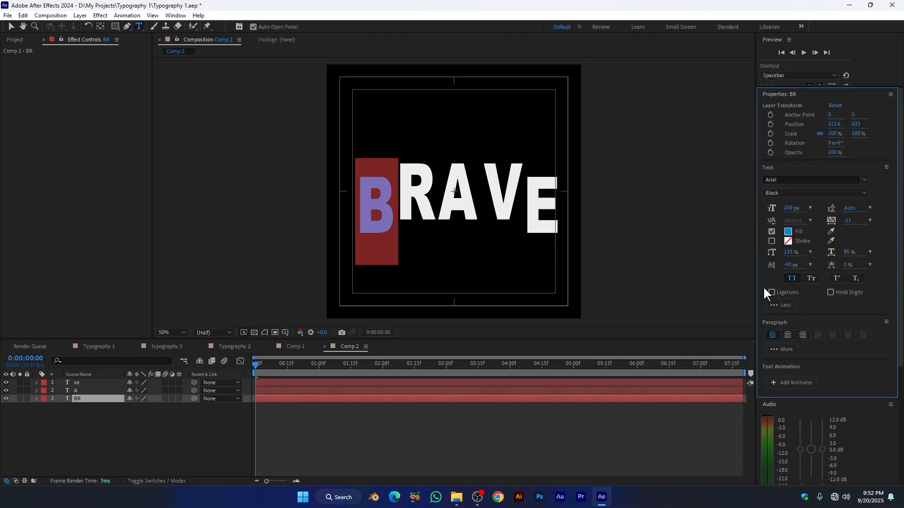
# Step: Change the fill colour of the letter E in the VE layer to the same blue, 0084E1
pyautogui.click(525, 213)
pyautogui.click(100, 384)
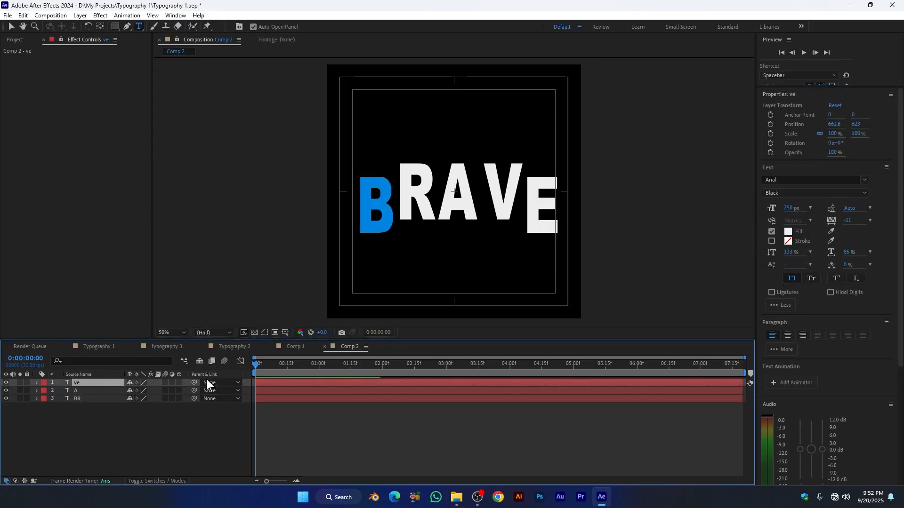
pyautogui.moveTo(525, 213); pyautogui.dragTo(566, 213)
pyautogui.click(788, 232)
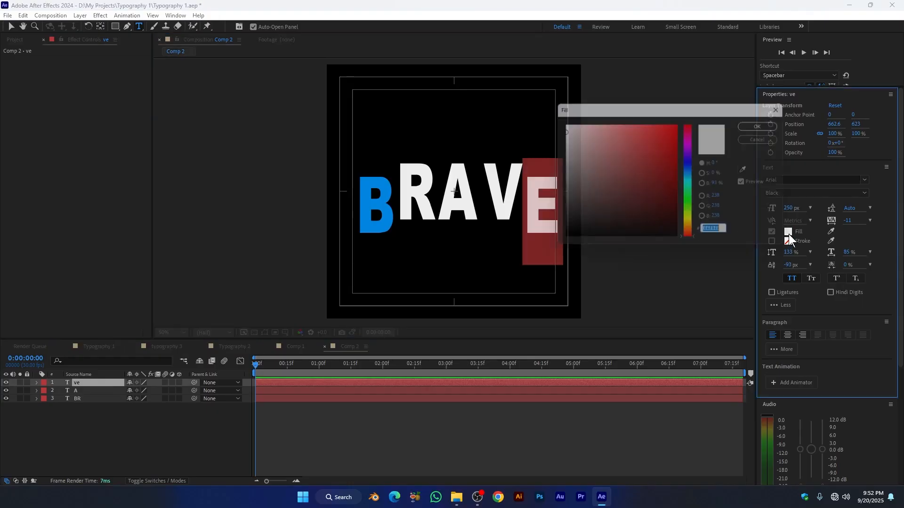
pyautogui.write('0084E1')
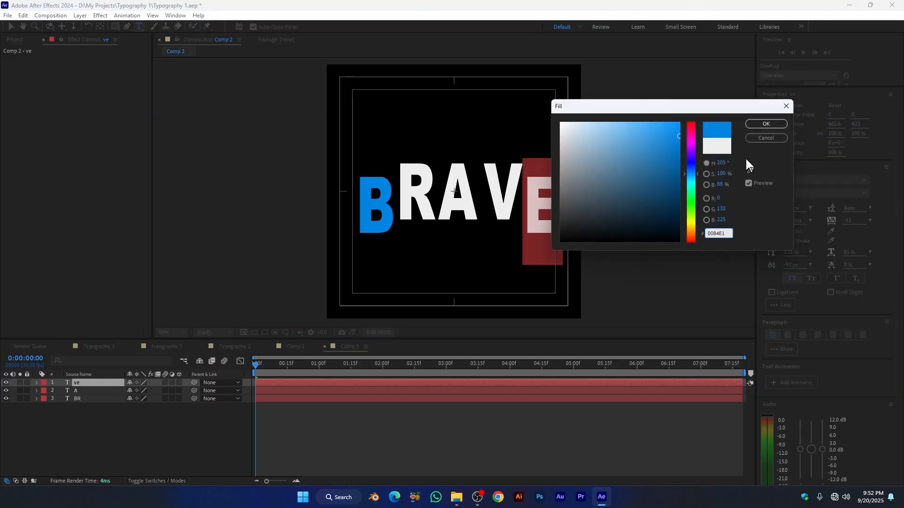
pyautogui.click(761, 125)
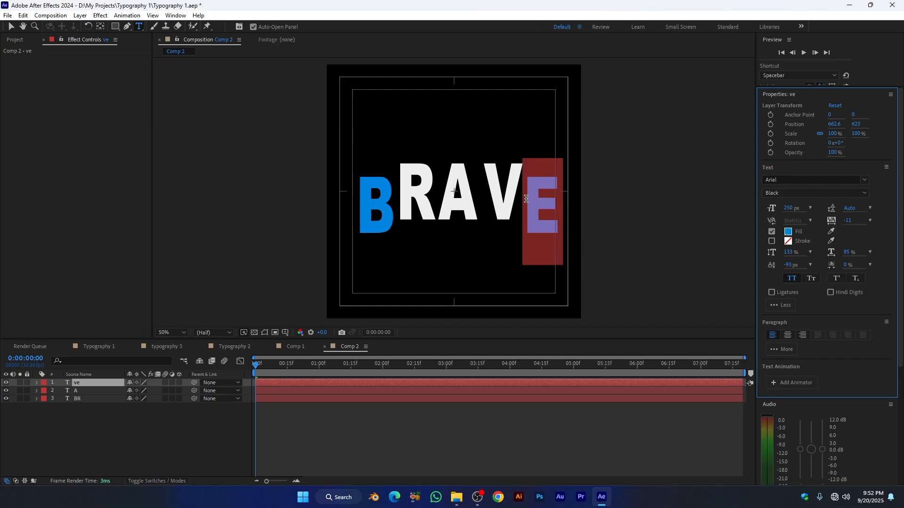
pyautogui.click(515, 228)
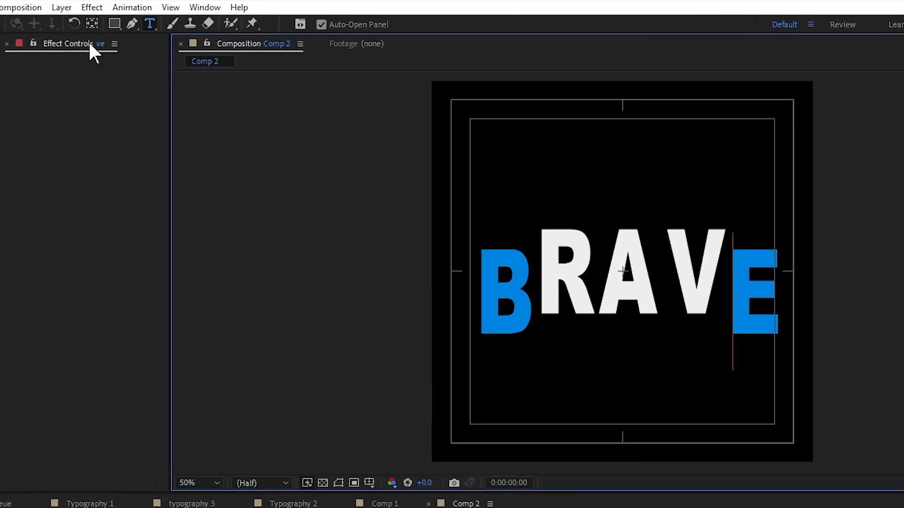
# Step: Draw a rectangle shape over the letter A with a solid colour fill and no stroke
pyautogui.click(113, 27)
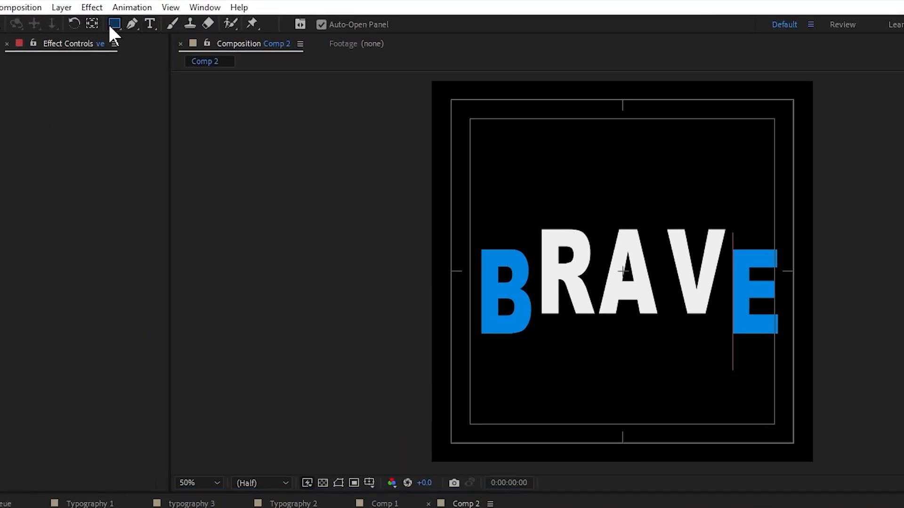
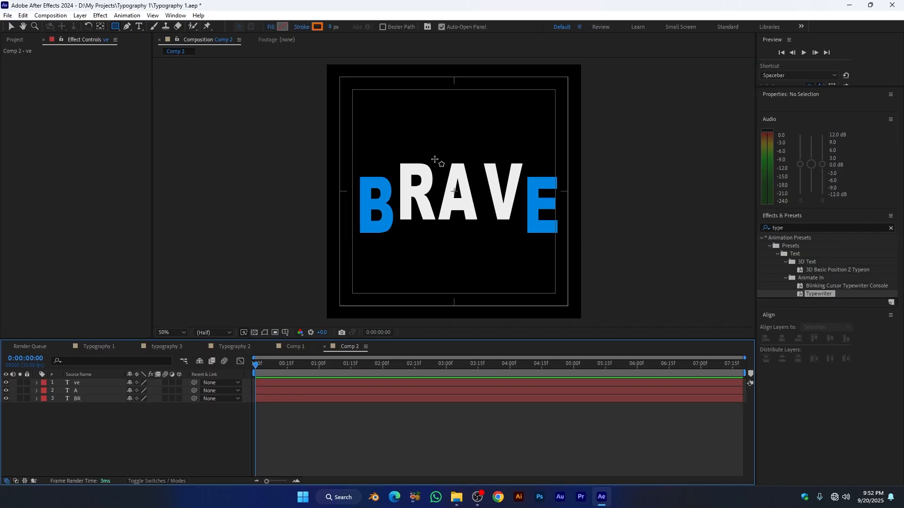
pyautogui.moveTo(435, 159); pyautogui.dragTo(485, 231)
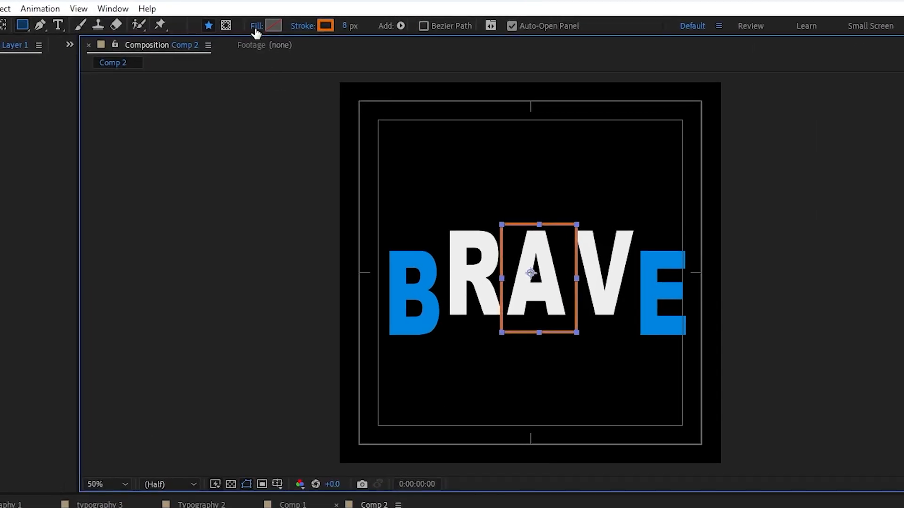
pyautogui.click(271, 26)
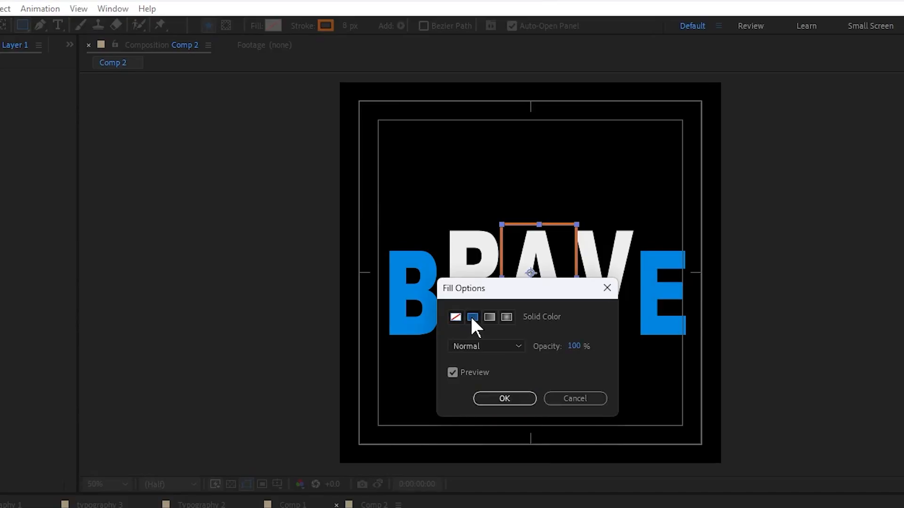
pyautogui.click(473, 317)
pyautogui.click(504, 399)
pyautogui.click(298, 28)
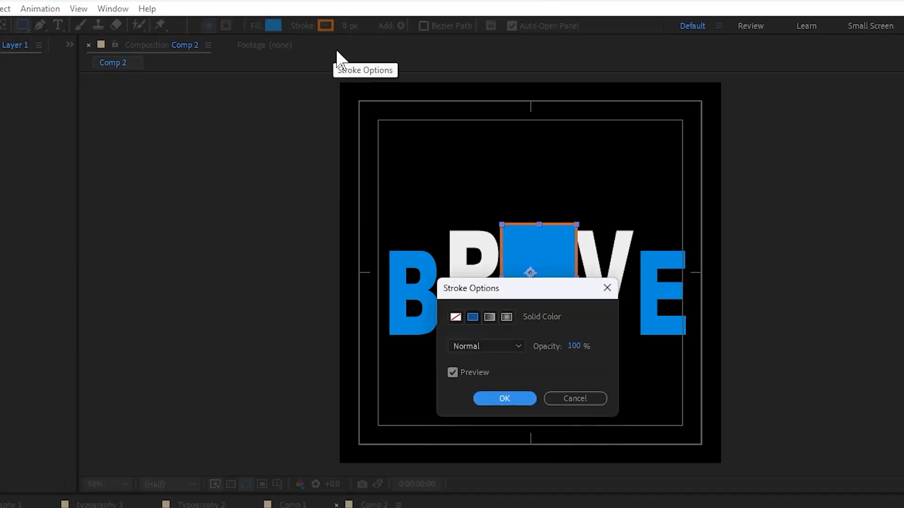
pyautogui.click(456, 317)
pyautogui.click(504, 402)
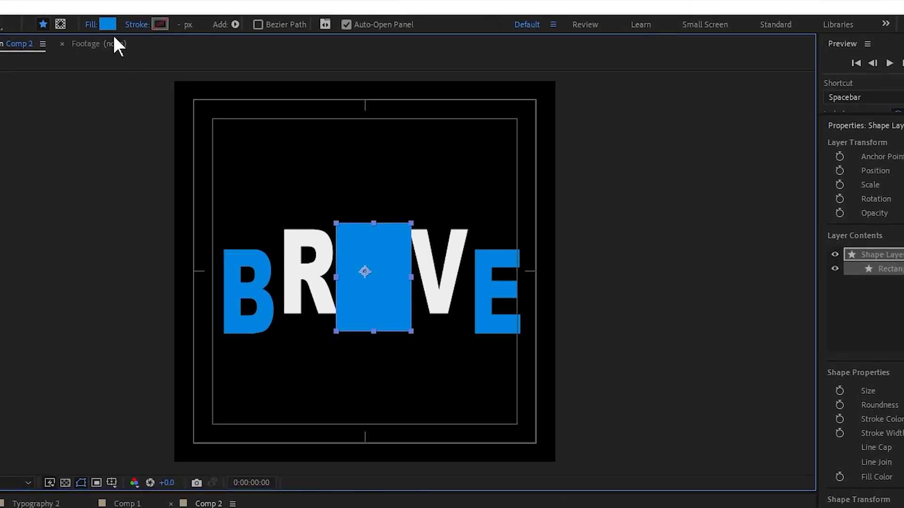
# Step: Change the rectangle's fill colour to green 00E15F
pyautogui.click(282, 27)
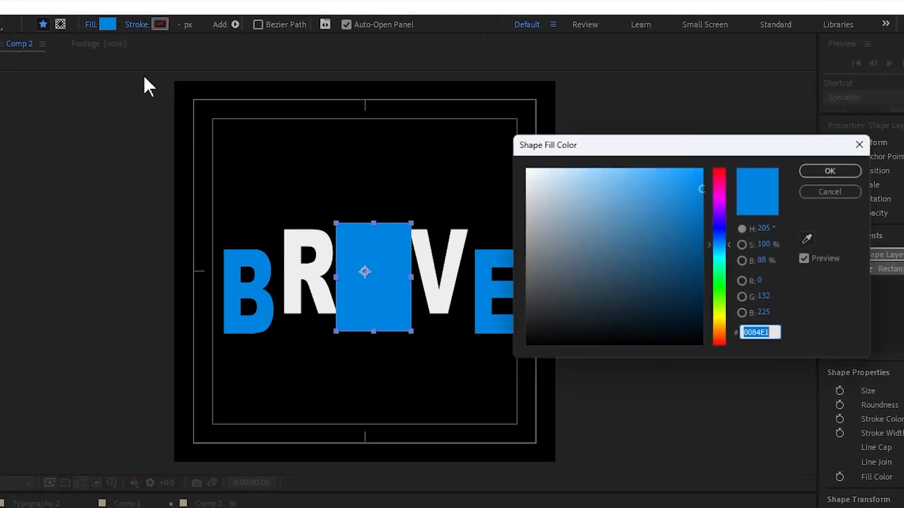
pyautogui.click(721, 275)
pyautogui.moveTo(725, 274); pyautogui.dragTo(725, 275)
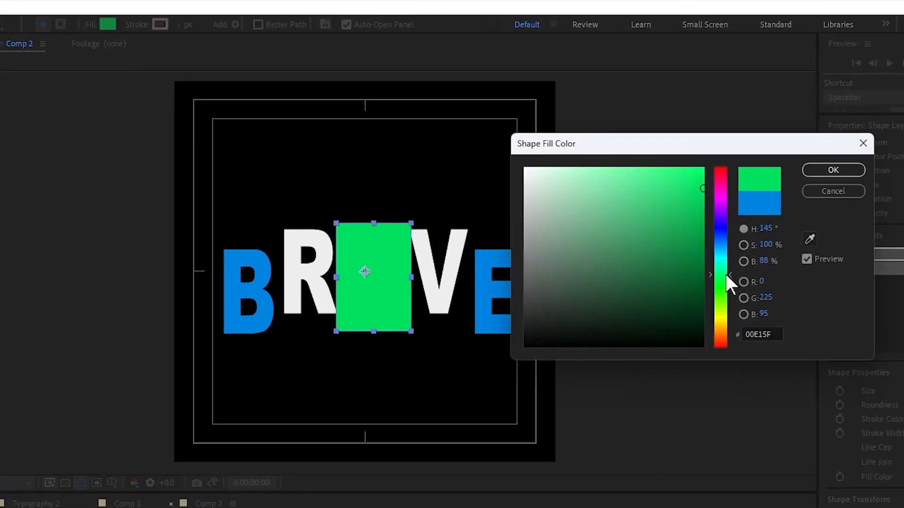
pyautogui.click(829, 172)
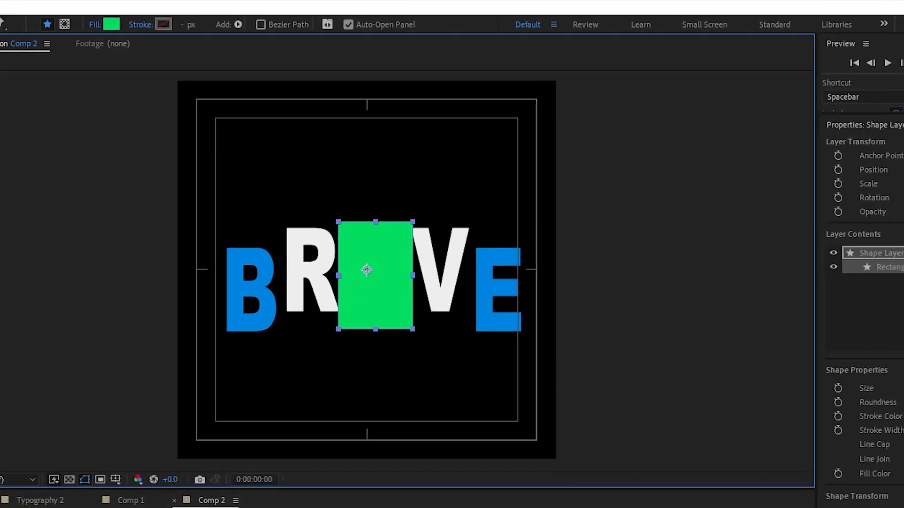
# Step: Place the rectangle's shape layer directly above the A layer and cut the letter out of it using A as an inverted track matte
pyautogui.moveTo(78, 402); pyautogui.dragTo(99, 420)
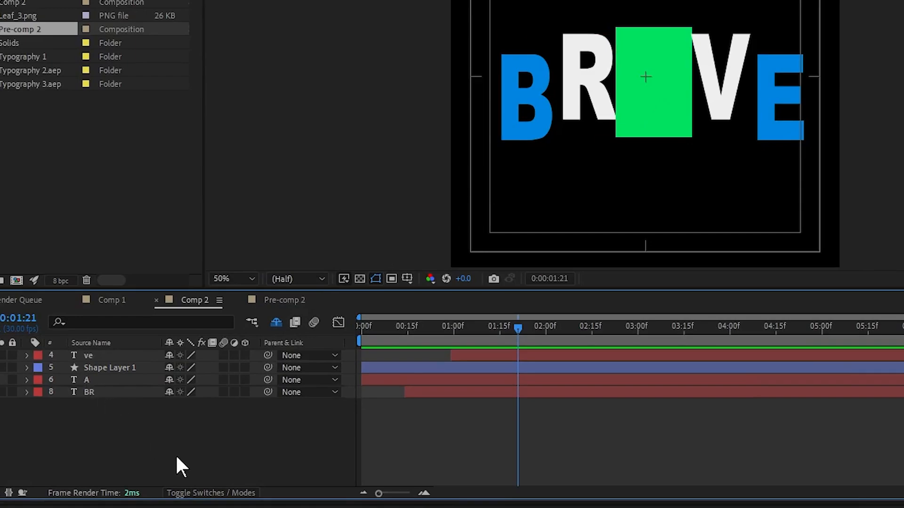
pyautogui.click(208, 494)
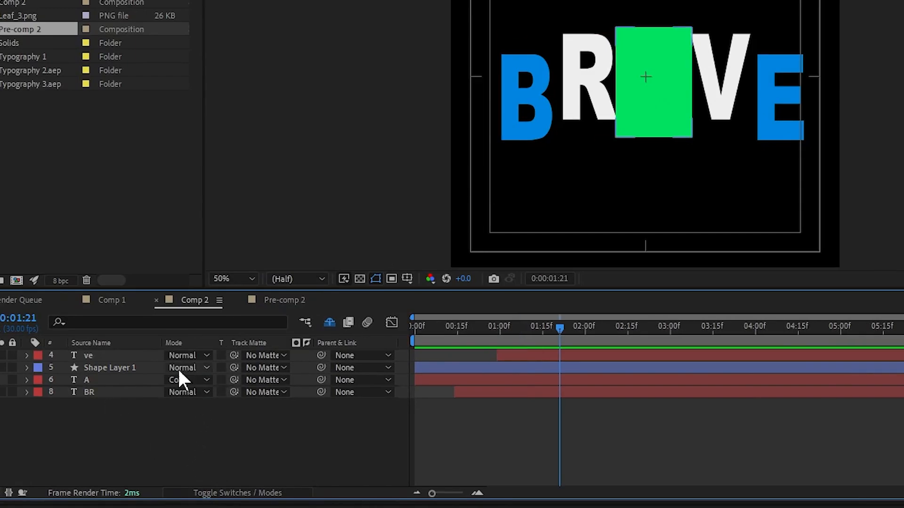
pyautogui.click(147, 367)
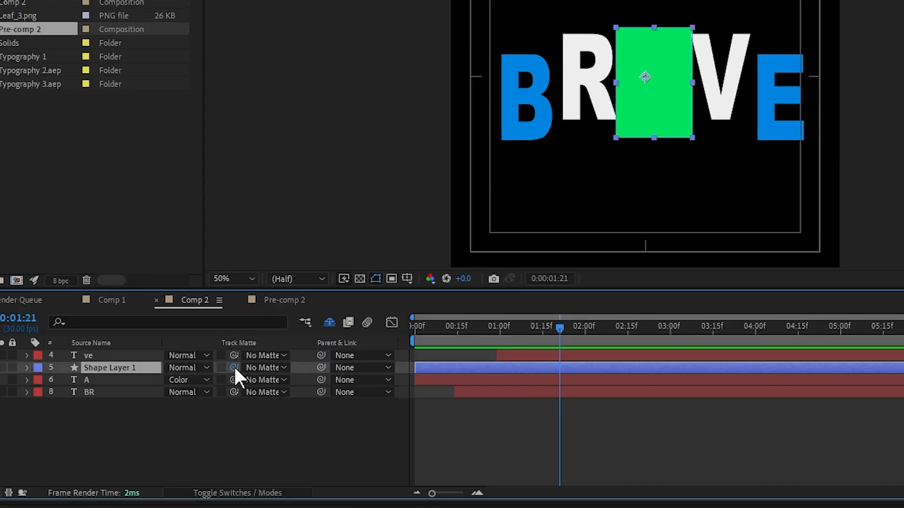
pyautogui.moveTo(234, 367); pyautogui.dragTo(107, 381)
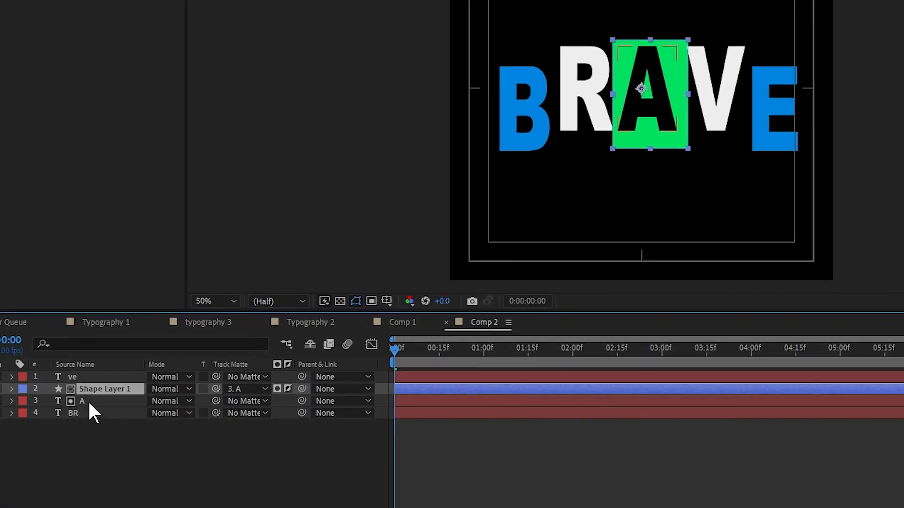
# Step: Scale the A layer to 113%, rotate it 14°, and adjust its X position within the green rectangle
pyautogui.click(87, 400)
pyautogui.press('s')
pyautogui.moveTo(167, 413); pyautogui.dragTo(176, 413)
pyautogui.press('r')
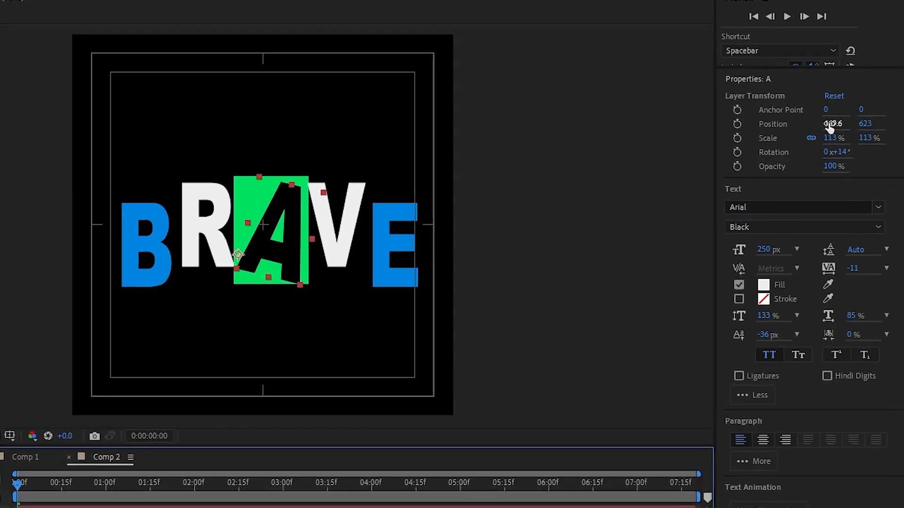
pyautogui.moveTo(831, 124); pyautogui.dragTo(861, 127)
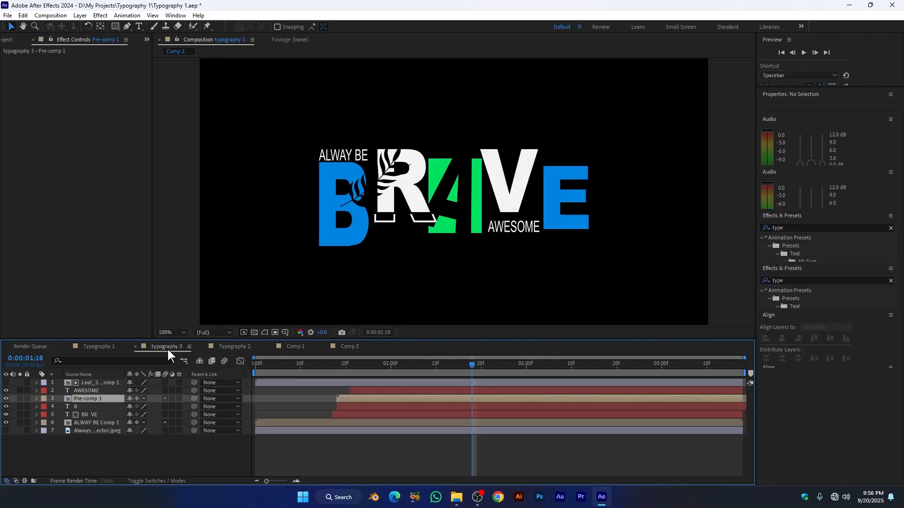
# Step: Check the reference design in the typography 3 composition, and duplicate and solo the BR layer in Comp 2
pyautogui.click(166, 347)
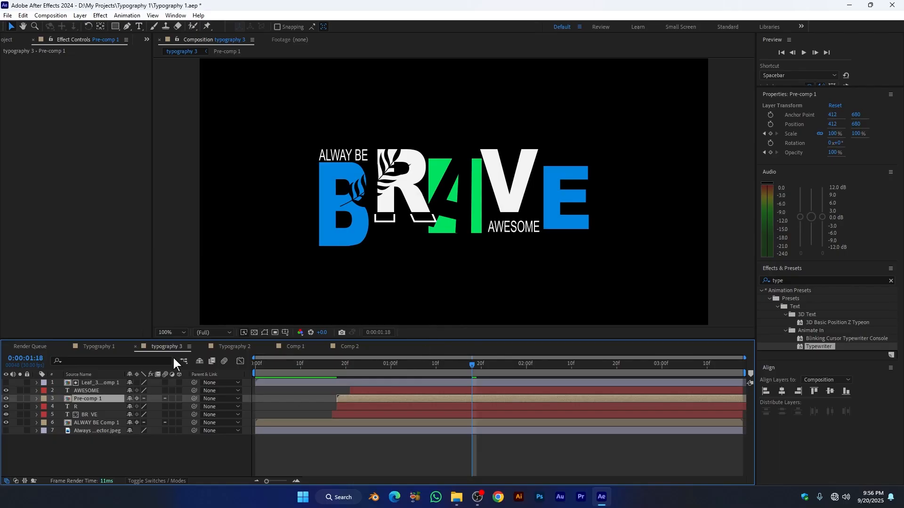
pyautogui.click(347, 346)
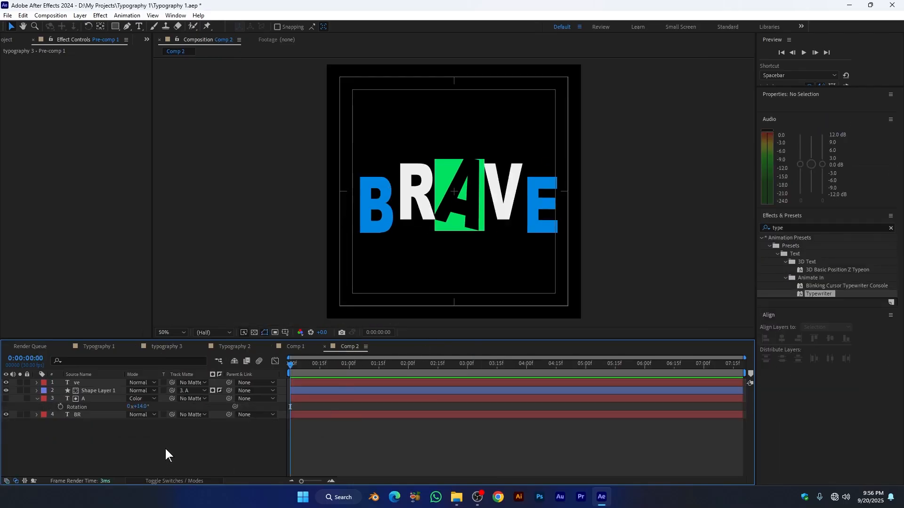
pyautogui.click(420, 194)
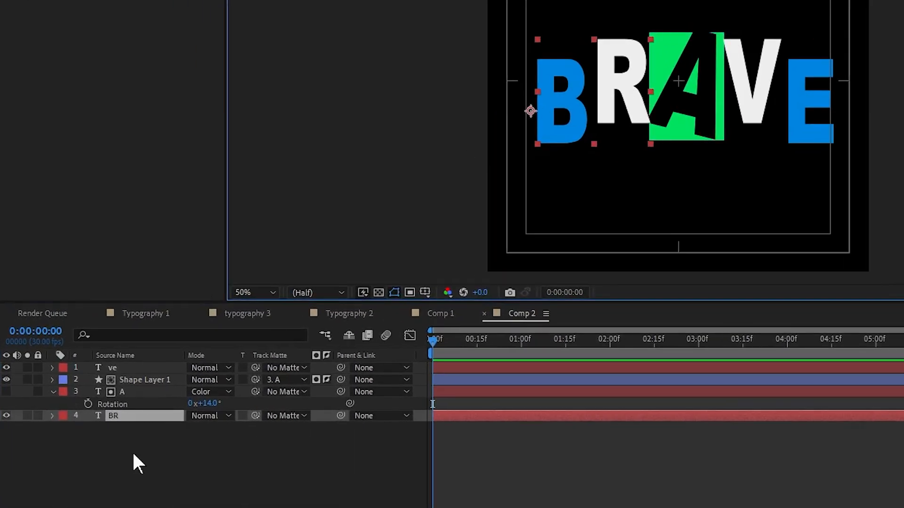
pyautogui.click(122, 414)
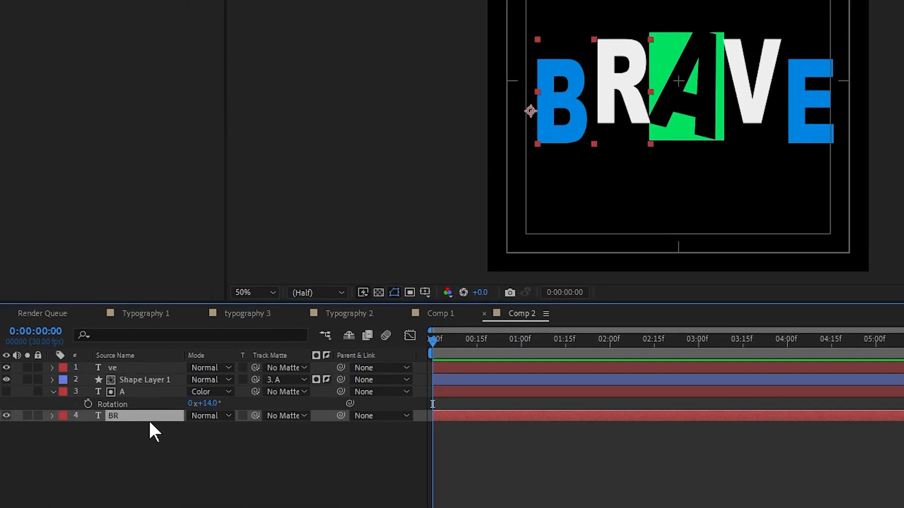
pyautogui.hotkey('ctrl', 'd')
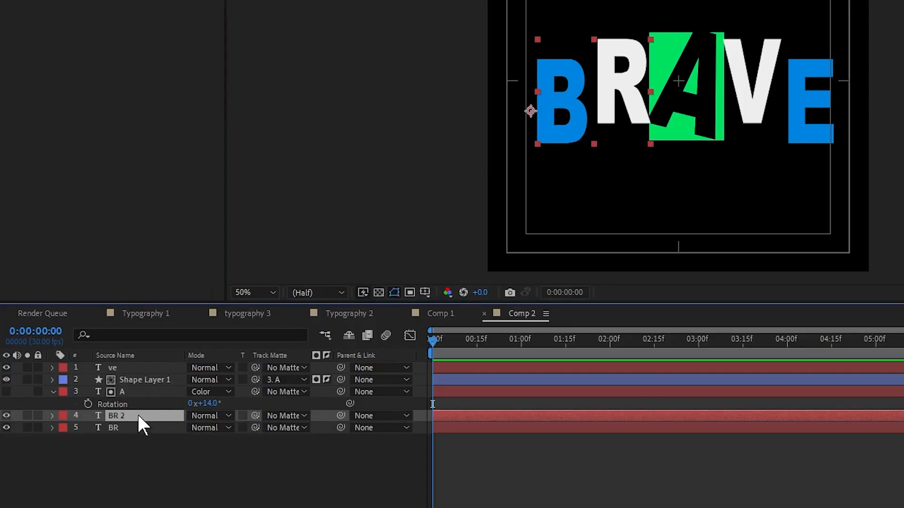
pyautogui.click(27, 416)
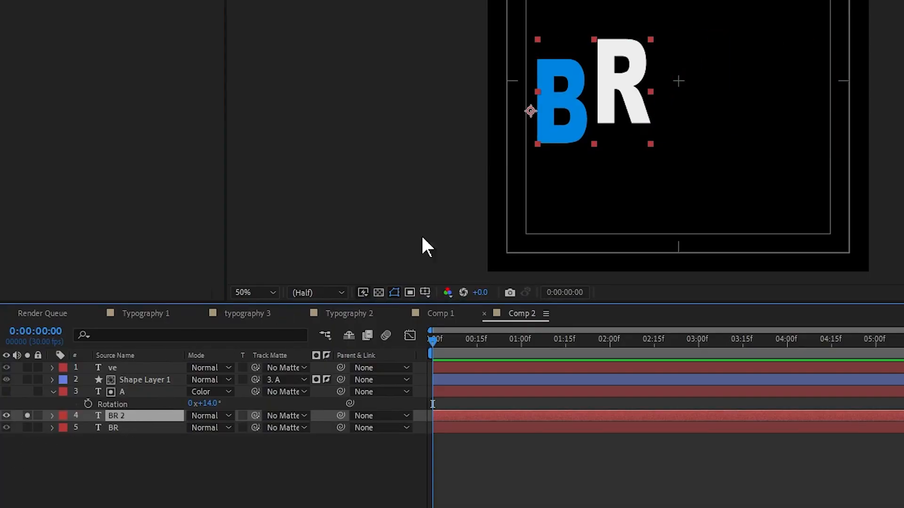
# Step: Delete the letter B from the duplicated BR layer so its text reads only R
pyautogui.click(596, 101)
pyautogui.doubleClick(589, 97)
pyautogui.click(605, 137)
pyautogui.press('BackSpace')
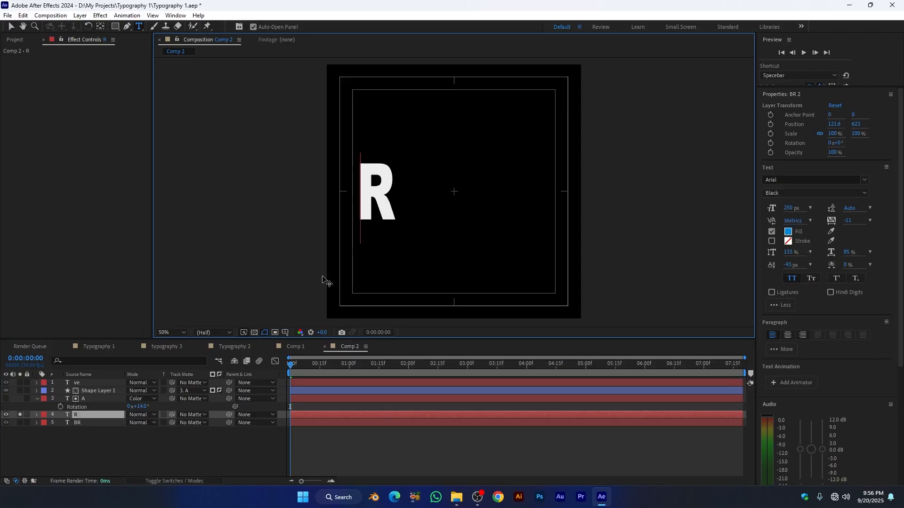
# Step: Turn the duplicated R into an outline by disabling its fill and enabling a white 3 px stroke
pyautogui.moveTo(394, 187); pyautogui.dragTo(358, 187)
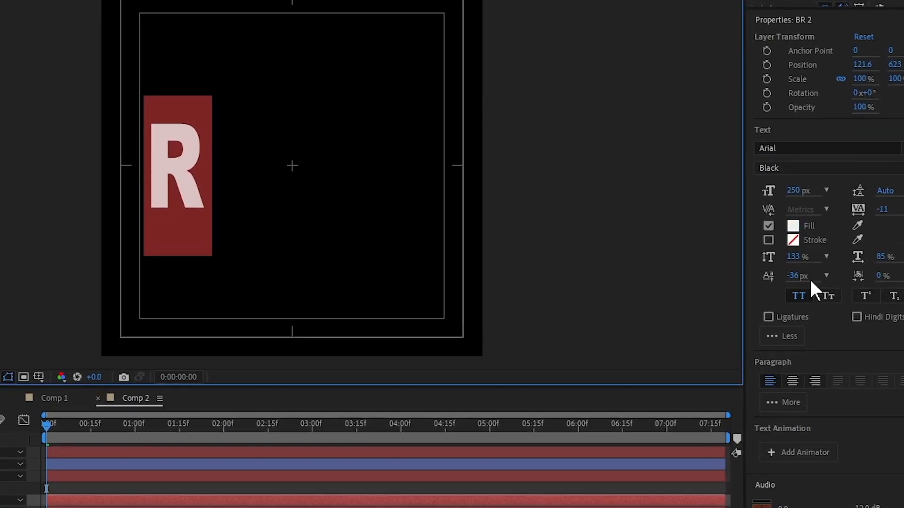
pyautogui.click(768, 226)
pyautogui.click(768, 240)
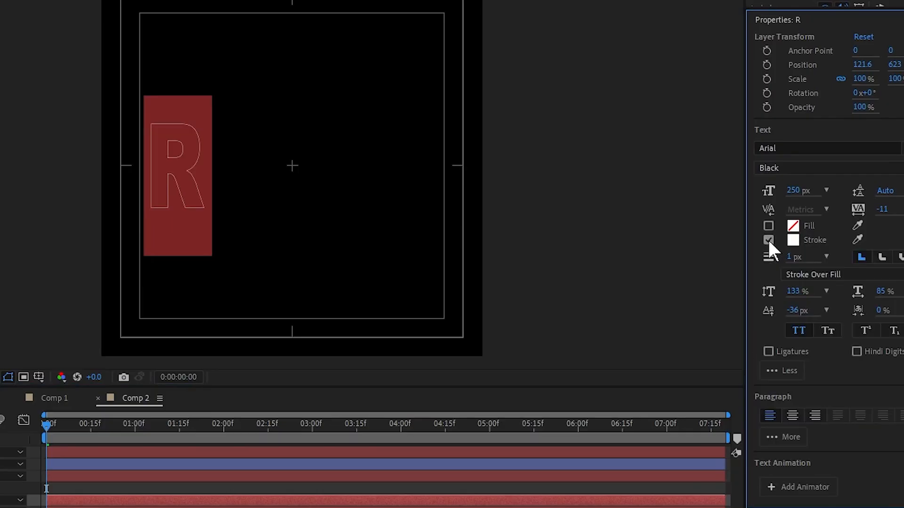
pyautogui.click(790, 259)
pyautogui.write('3')
pyautogui.press('Return')
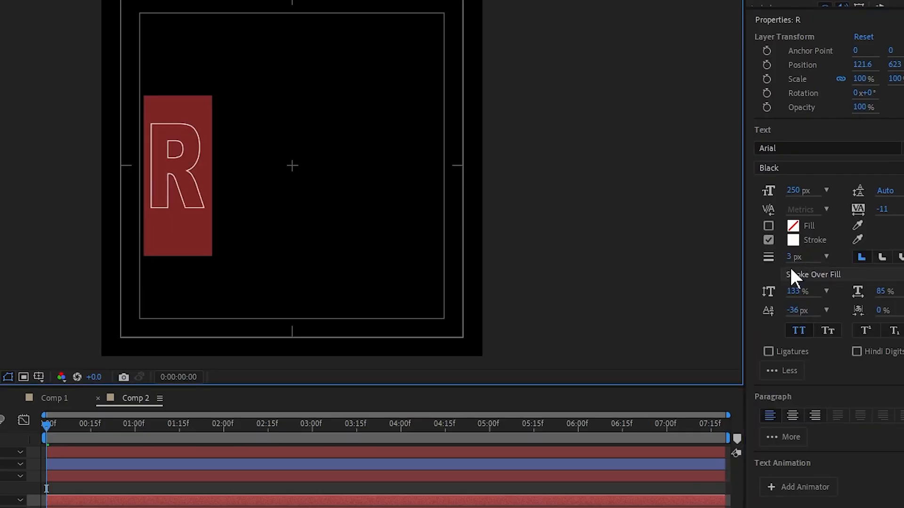
# Step: Increase the stroke width of the outlined R to 8 px
pyautogui.click(791, 257)
pyautogui.write('5')
pyautogui.press('Return')
pyautogui.click(791, 257)
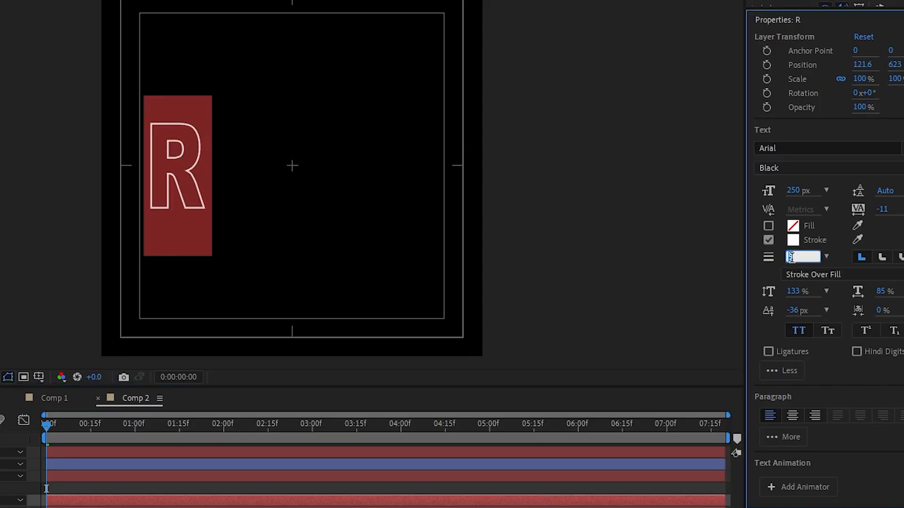
pyautogui.write('8')
pyautogui.press('Return')
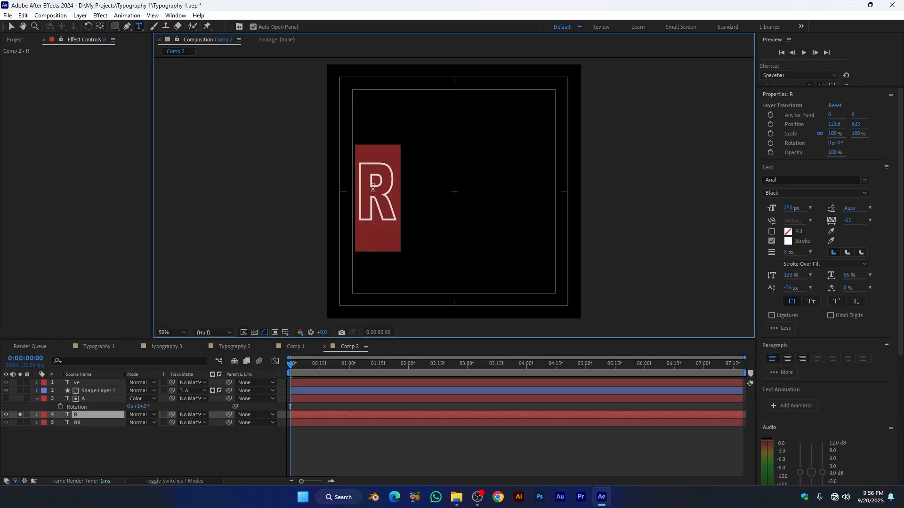
# Step: Show all layers again and move the outlined R over the filled R, slightly lower, to about position 291.6, 643
pyautogui.click(12, 27)
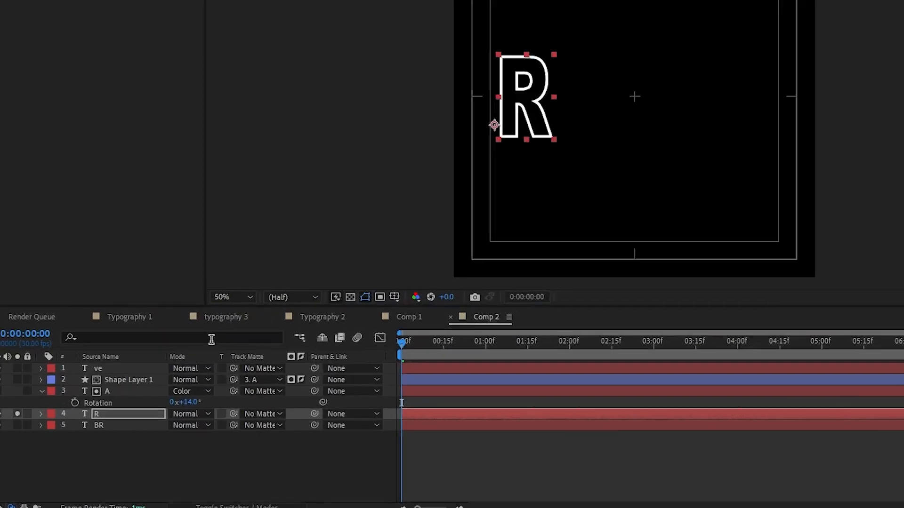
pyautogui.click(17, 413)
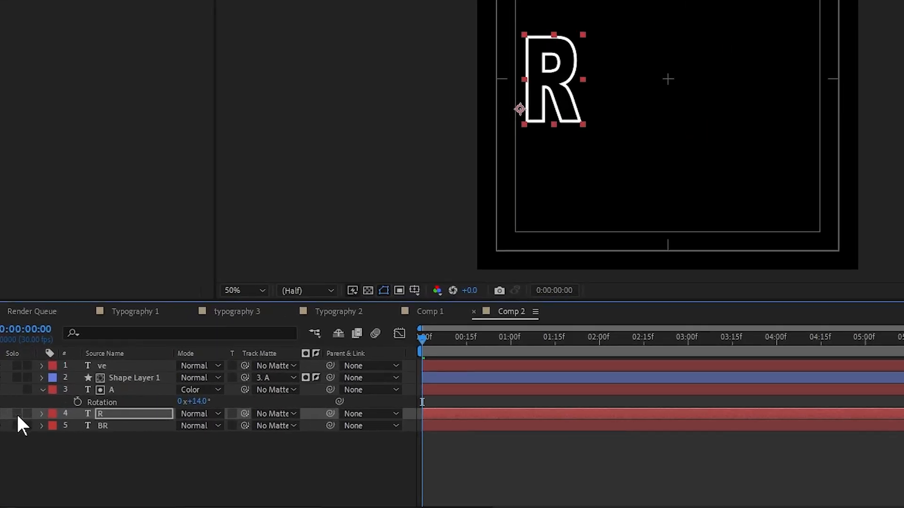
pyautogui.moveTo(544, 40); pyautogui.dragTo(599, 37)
pyautogui.click(72, 443)
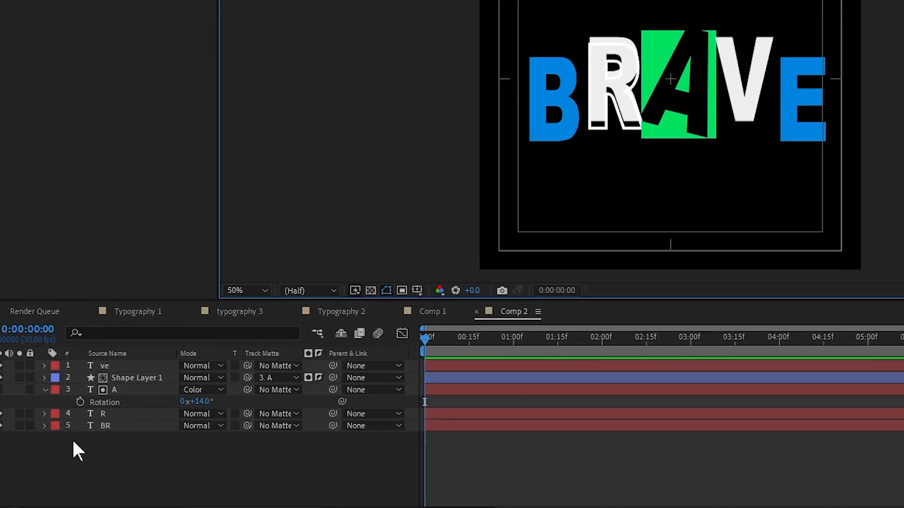
# Step: Mask the outlined R with a rectangle over its upper part and invert the mask, leaving only the lower outline in the full design
pyautogui.click(102, 413)
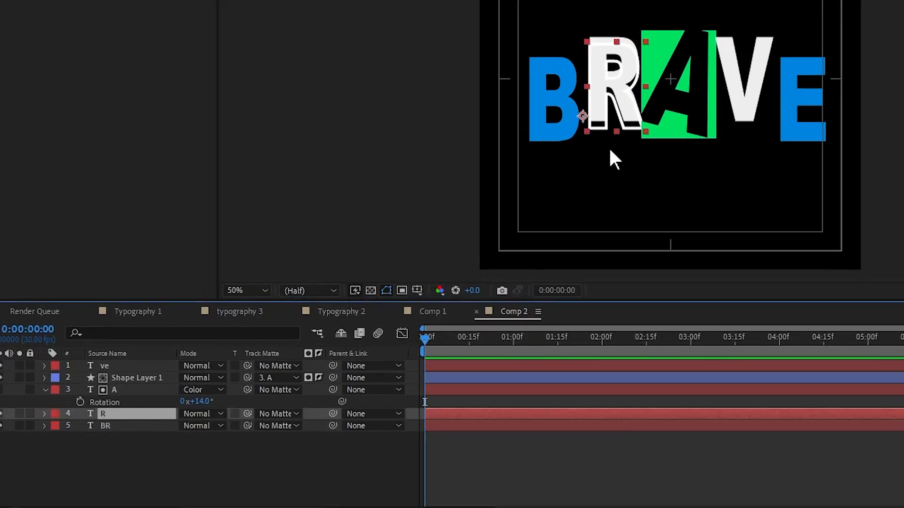
pyautogui.click(17, 415)
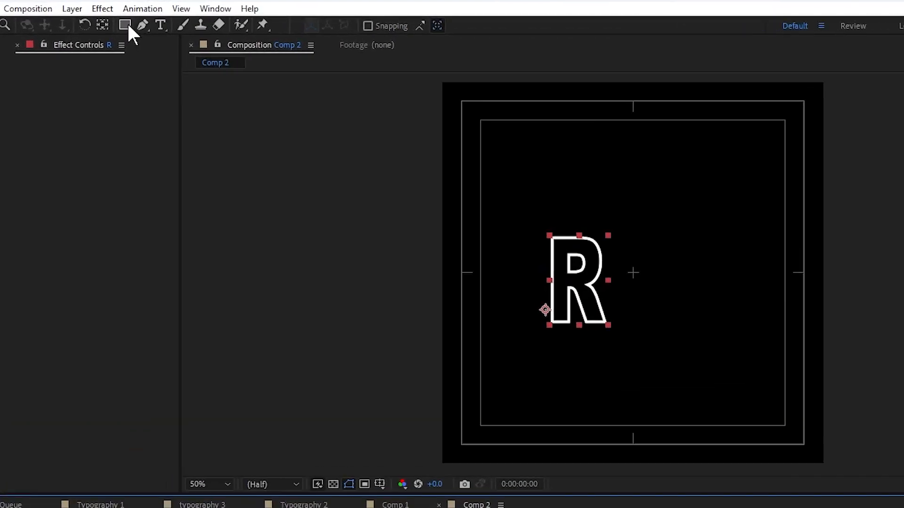
pyautogui.click(126, 25)
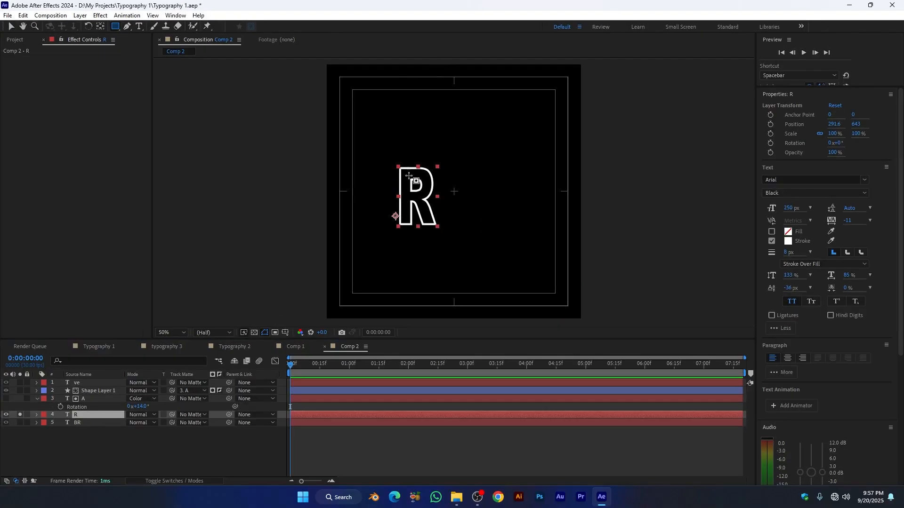
pyautogui.moveTo(380, 155); pyautogui.dragTo(462, 208)
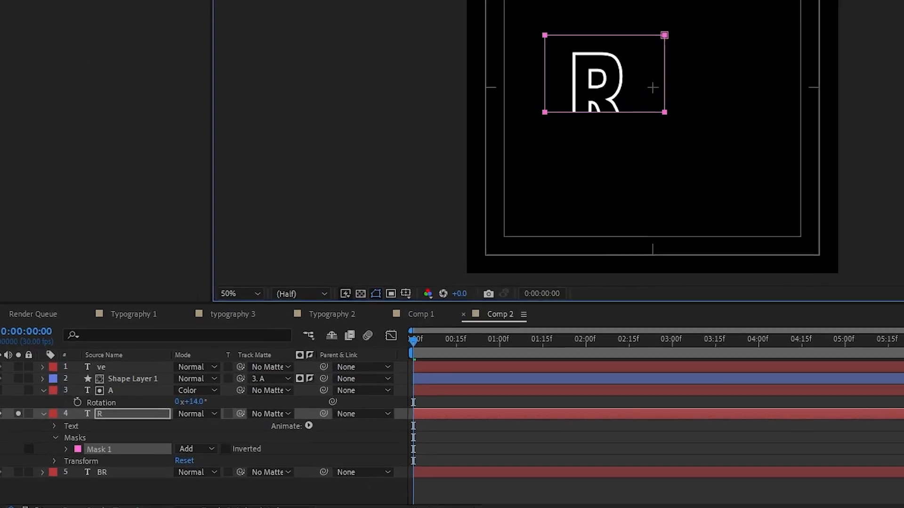
pyautogui.click(231, 450)
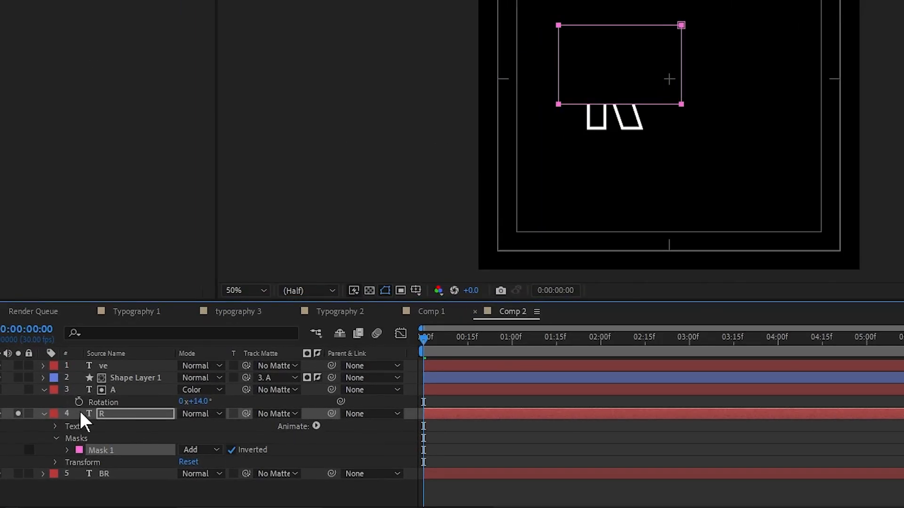
pyautogui.click(18, 412)
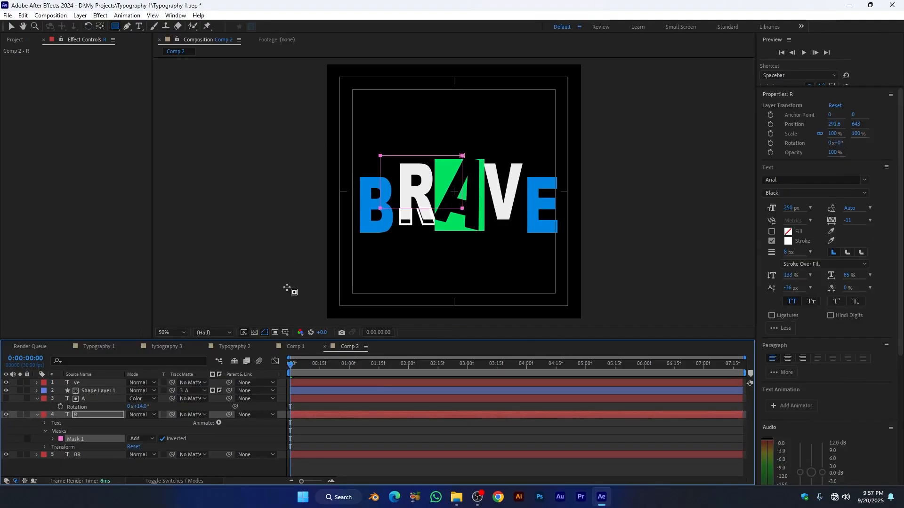
pyautogui.click(44, 414)
pyautogui.click(38, 399)
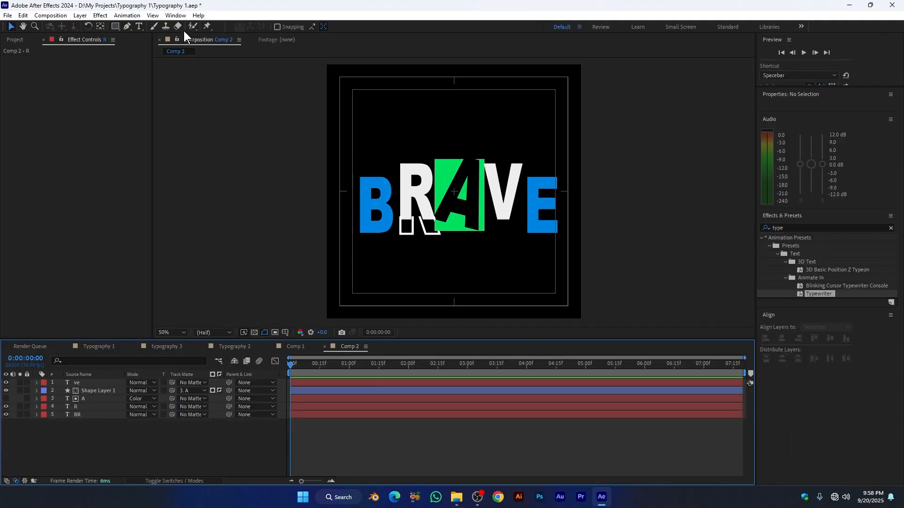
# Step: Add the text ALWAY BE above BRAVE in Arial Regular and set its font size to 50 px
pyautogui.click(140, 27)
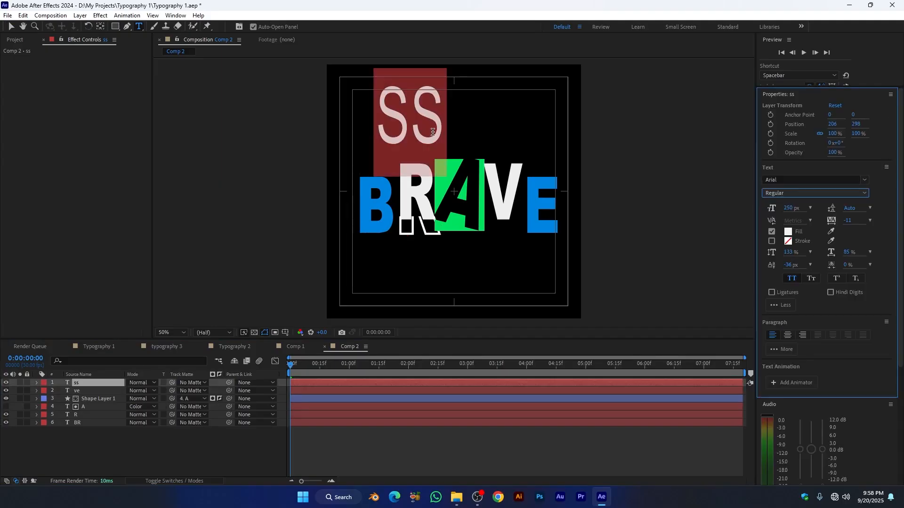
pyautogui.write('alway')
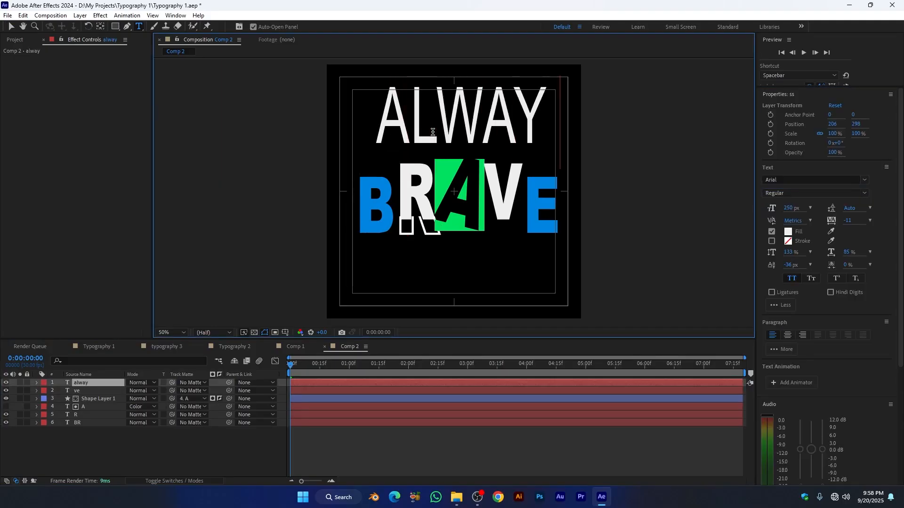
pyautogui.write(' be')
pyautogui.hotkey('ctrl', 'a')
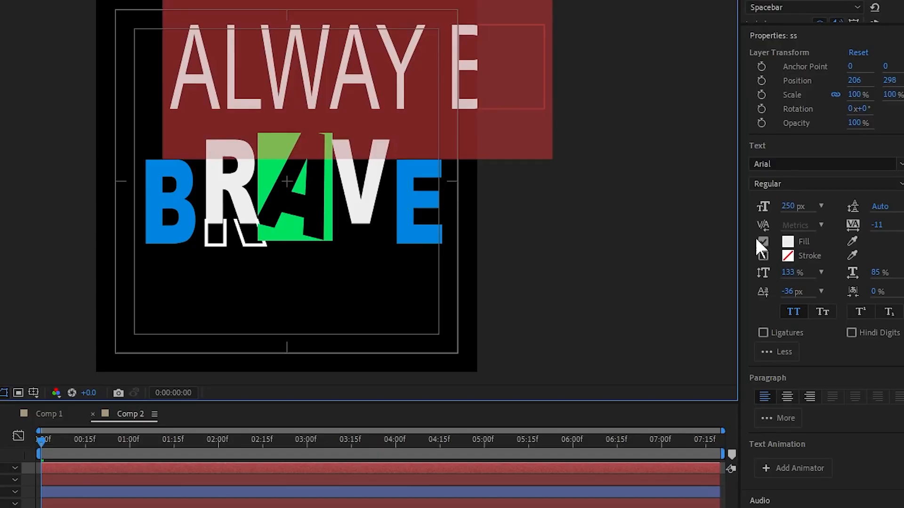
pyautogui.click(792, 206)
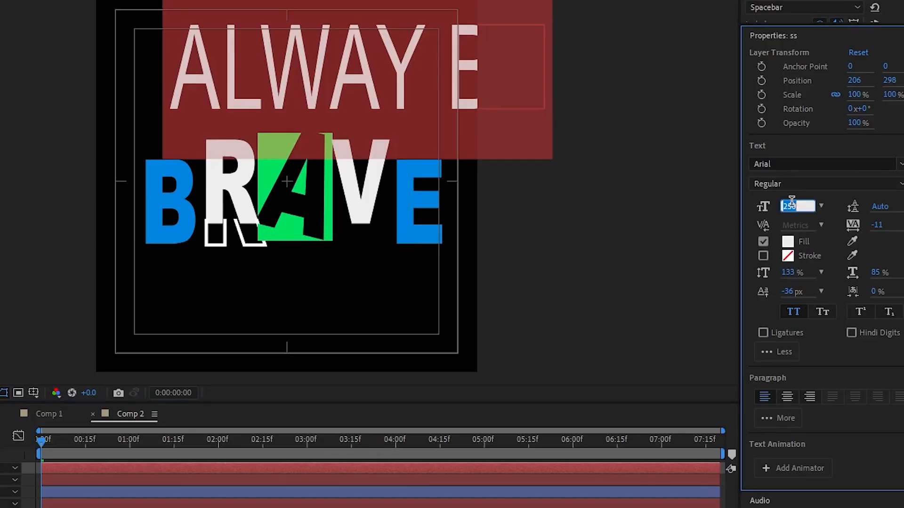
pyautogui.write('50')
pyautogui.press('Return')
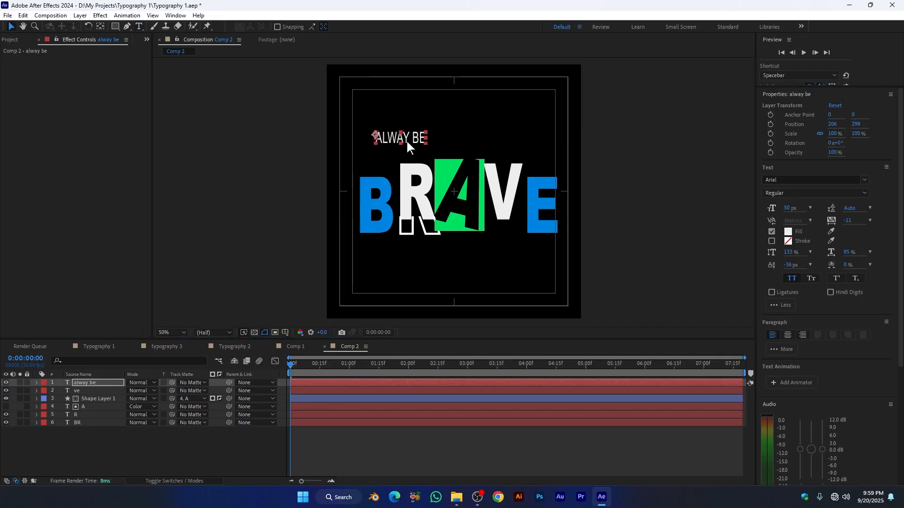
# Step: Place the ALWAY BE text just above the blue B beside the R and reduce its font size to 40 px
pyautogui.moveTo(230, 107); pyautogui.dragTo(215, 156)
pyautogui.moveTo(394, 174); pyautogui.dragTo(393, 172)
pyautogui.click(787, 208)
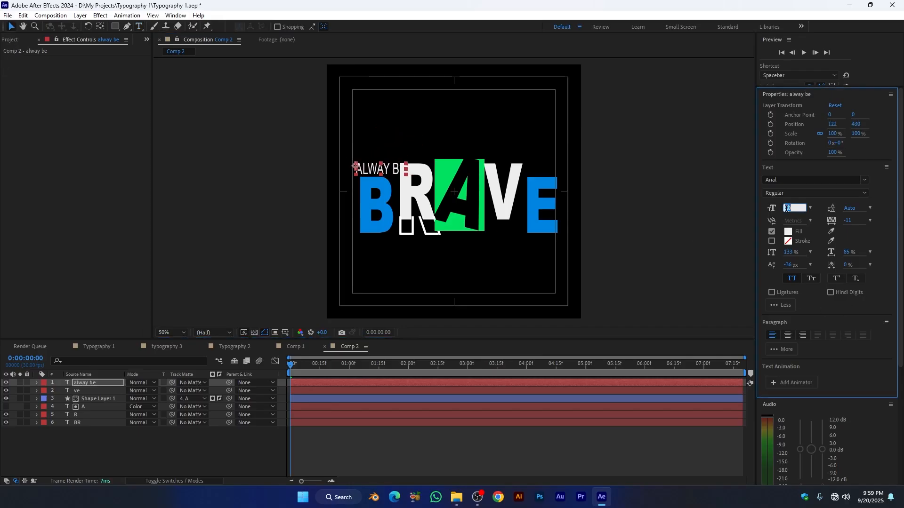
pyautogui.write('40')
pyautogui.press('Return')
pyautogui.scroll(1, 330, 165)
pyautogui.moveTo(286, 150); pyautogui.dragTo(292, 148)
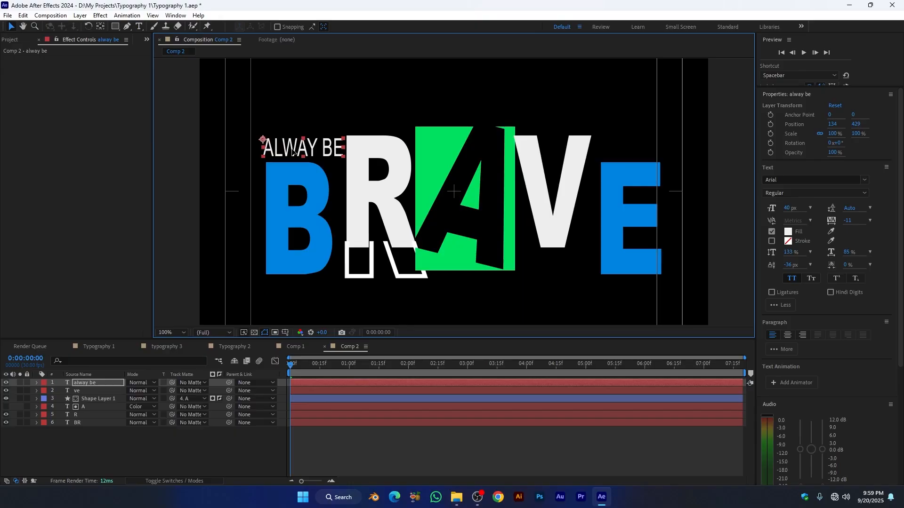
pyautogui.scroll(-1, 595, 271)
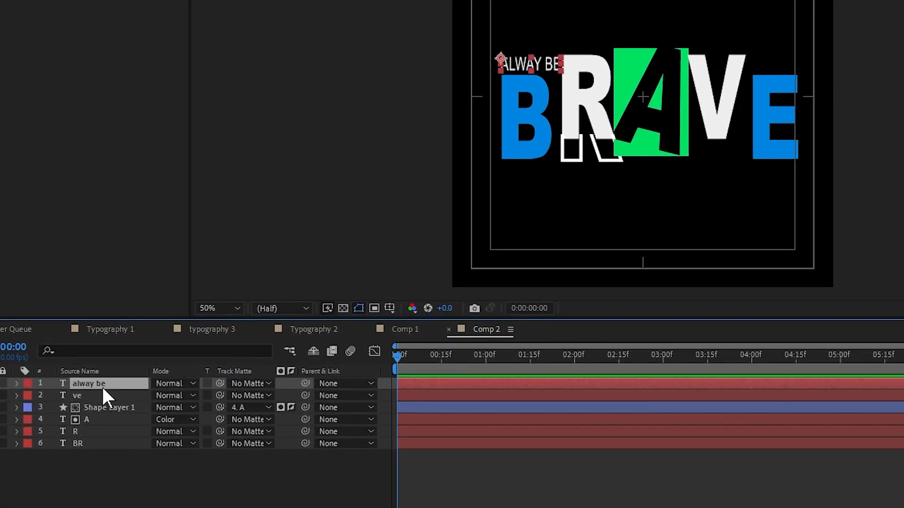
# Step: Duplicate the ALWAY BE layer, move the copy below the V to about 683, 675, and change its text to AWESOME
pyautogui.hotkey('ctrl', 'd')
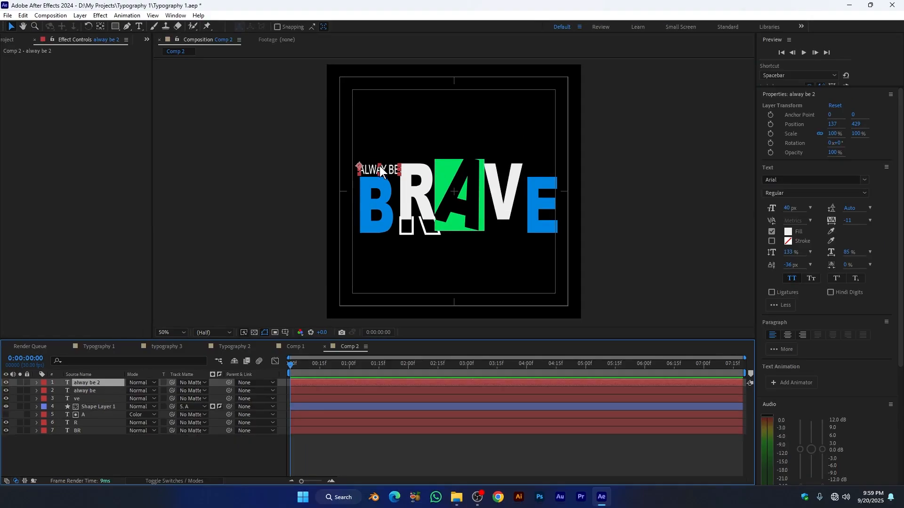
pyautogui.moveTo(532, 58); pyautogui.dragTo(716, 165)
pyautogui.moveTo(502, 237); pyautogui.dragTo(504, 220)
pyautogui.doubleClick(506, 230)
pyautogui.write('AWESOME')
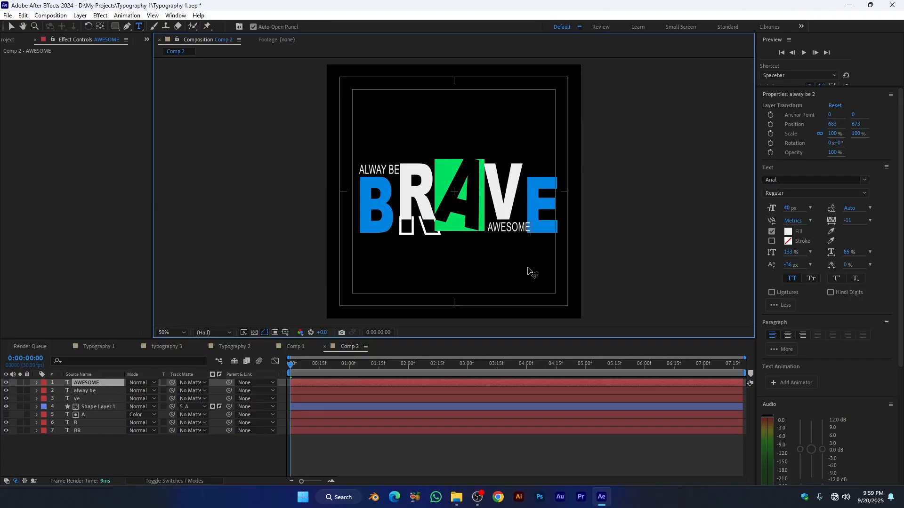
# Step: Set the AWESOME text's font size to 35 px so it fits between the green rectangle and the E
pyautogui.hotkey('ctrl', 'a')
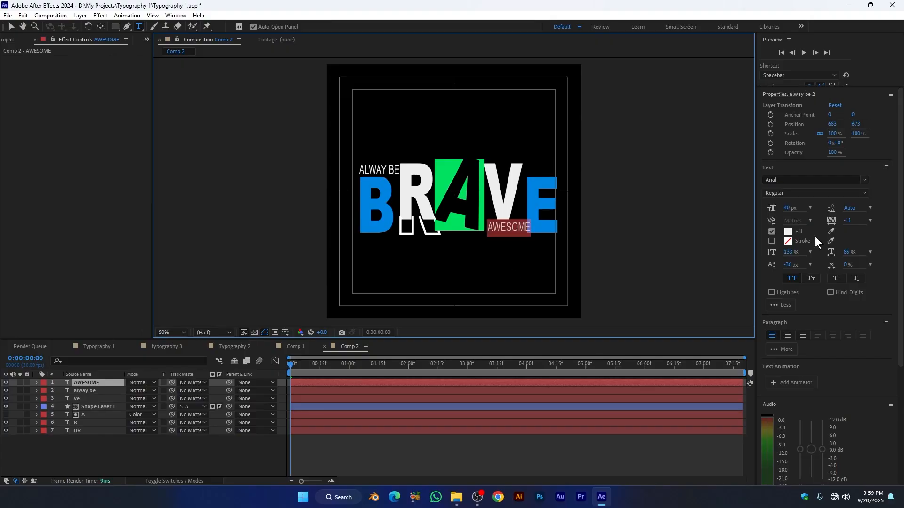
pyautogui.click(790, 210)
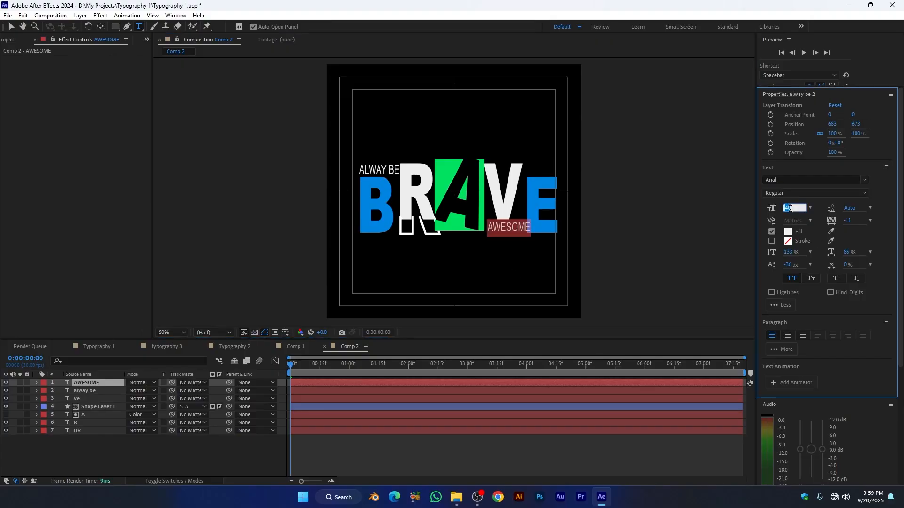
pyautogui.press('Return')
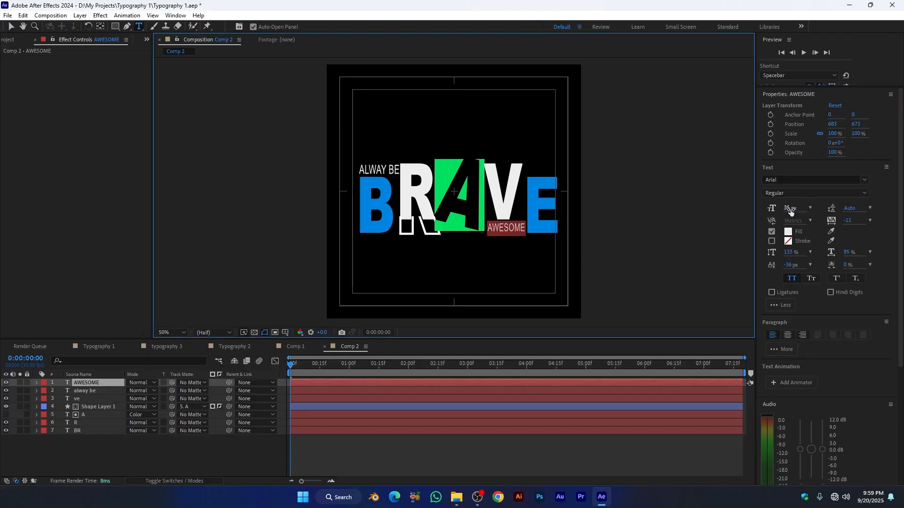
pyautogui.scroll(1, 580, 270)
pyautogui.click(11, 27)
pyautogui.click(507, 285)
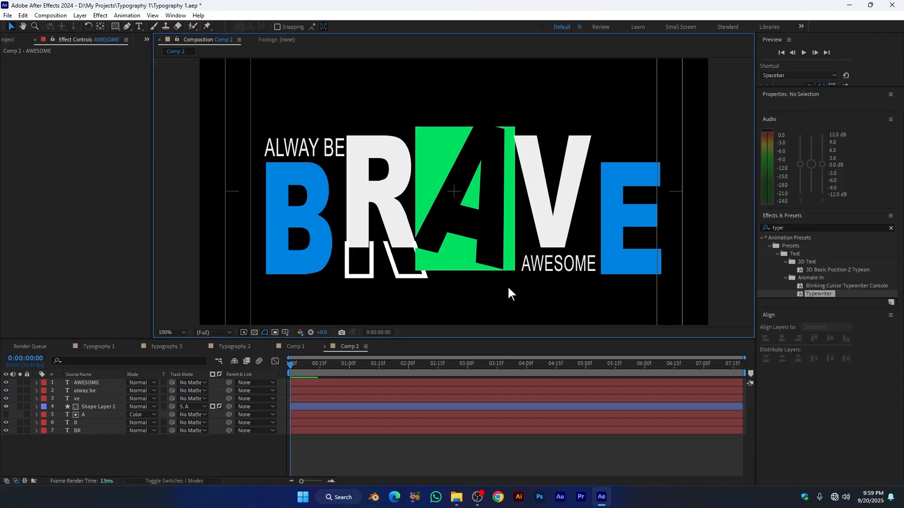
pyautogui.scroll(-1, 508, 286)
pyautogui.scroll(1, 502, 269)
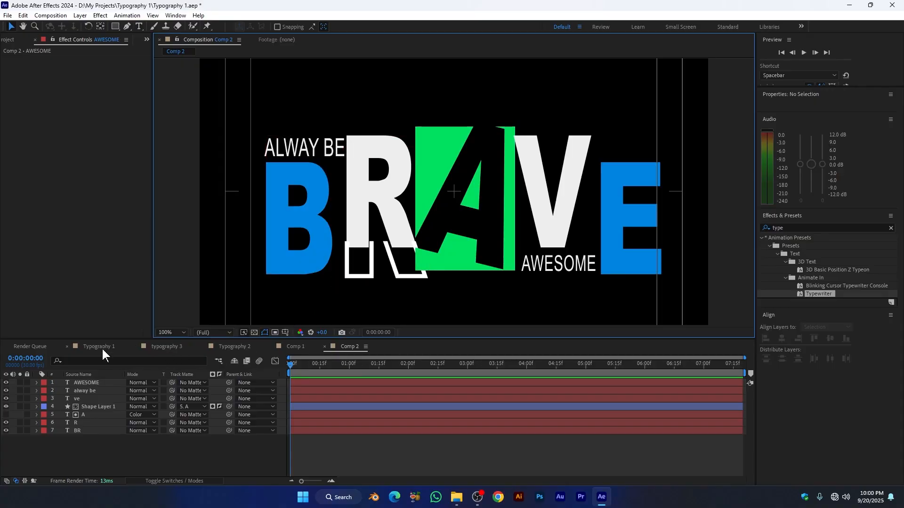
# Step: Check the leaf design in the typography 3 composition and import the Leaf_3.png image as footage
pyautogui.click(167, 347)
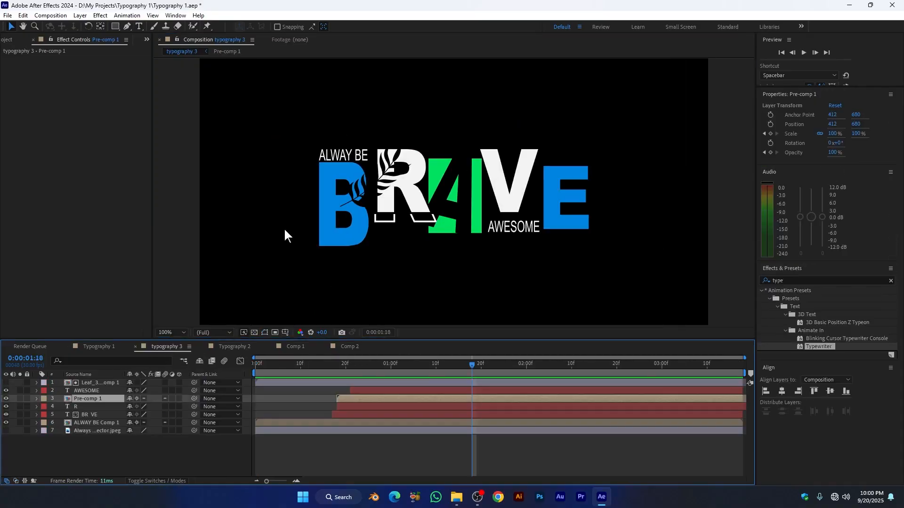
pyautogui.scroll(1, 376, 208)
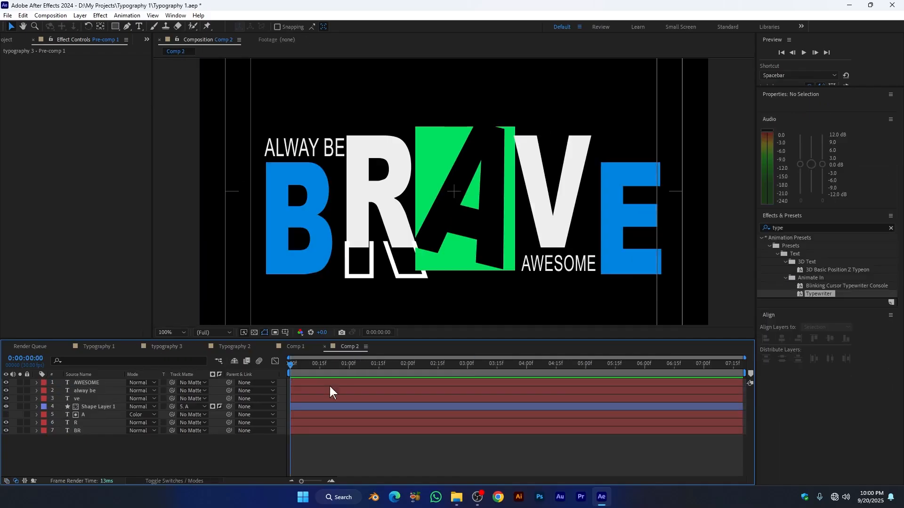
pyautogui.hotkey('ctrl', 'i')
pyautogui.click(422, 216)
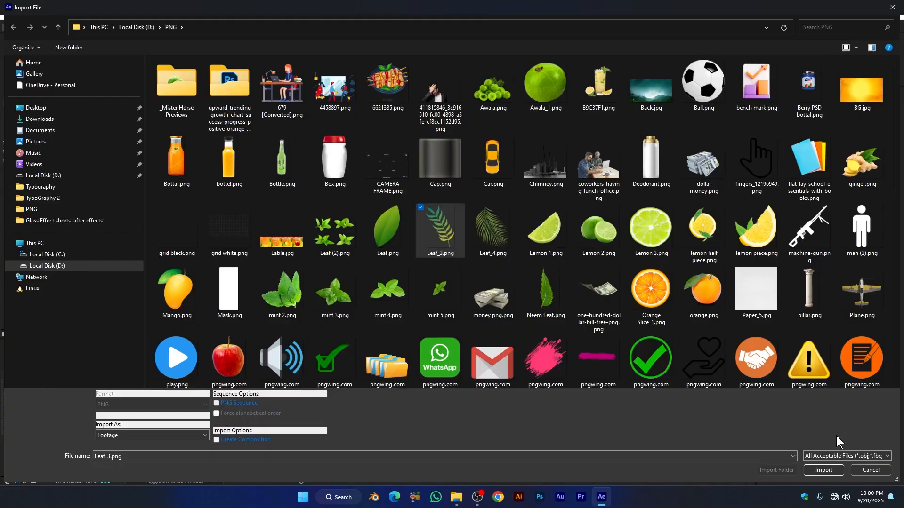
pyautogui.click(824, 470)
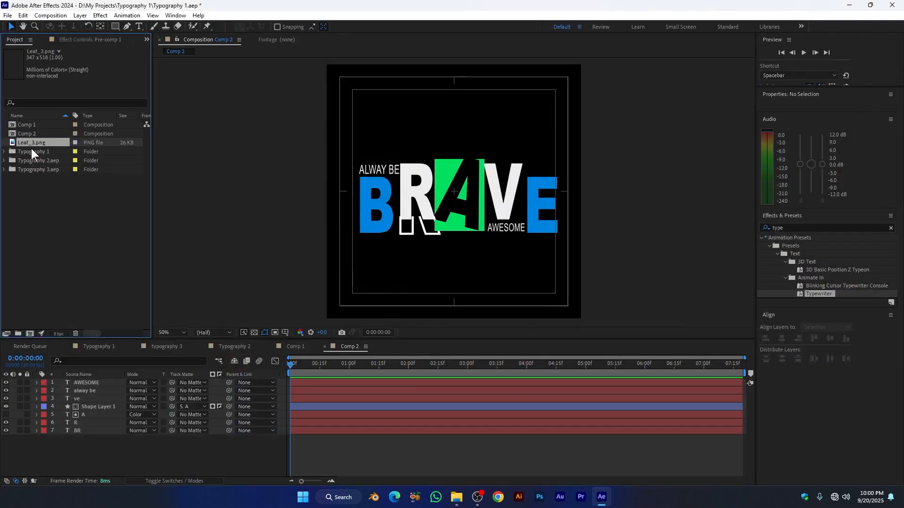
# Step: Add Leaf_3.png as Comp 2's top layer over the B and R, scaled to 58% and rotated 76°
pyautogui.moveTo(31, 142); pyautogui.dragTo(90, 382)
pyautogui.moveTo(833, 143); pyautogui.dragTo(816, 137)
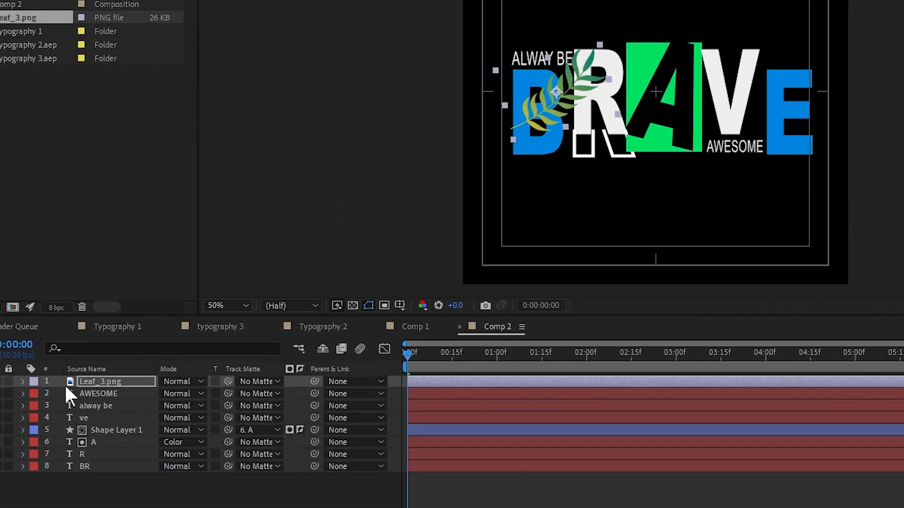
# Step: Duplicate the leaf layer, shift the copy horizontally over the letters V and E, and select the original leaf layer
pyautogui.press('Return')
pyautogui.hotkey('ctrl', 'd')
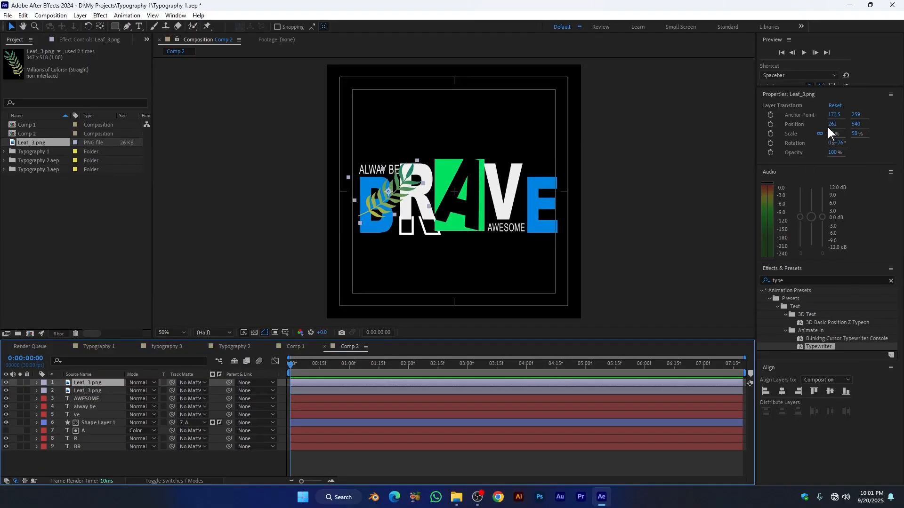
pyautogui.moveTo(830, 125); pyautogui.dragTo(886, 130)
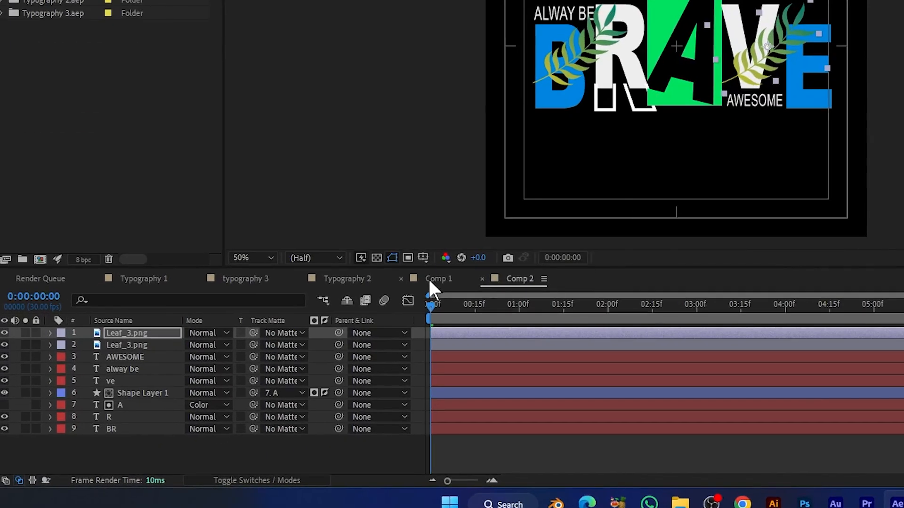
pyautogui.click(121, 349)
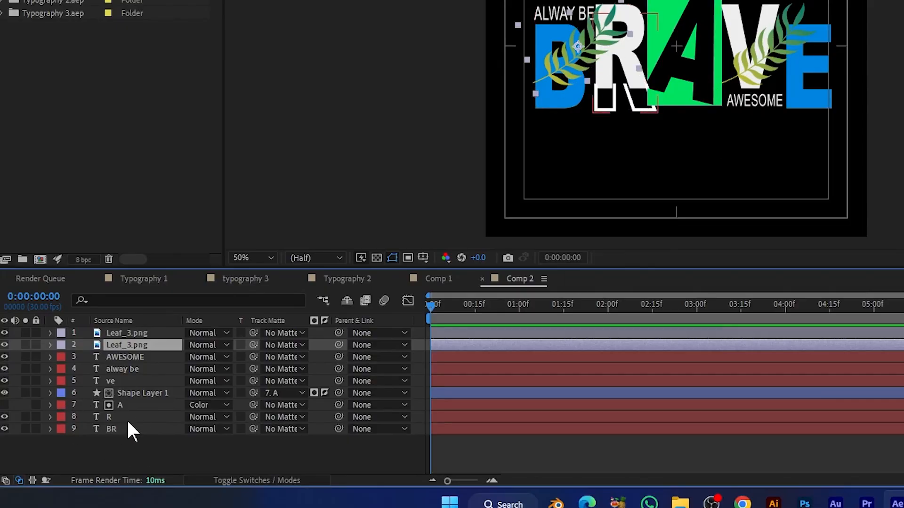
# Step: Use the leaf layer over B and R as the BR layer's track matte and invert it to cut out the leaf
pyautogui.click(174, 430)
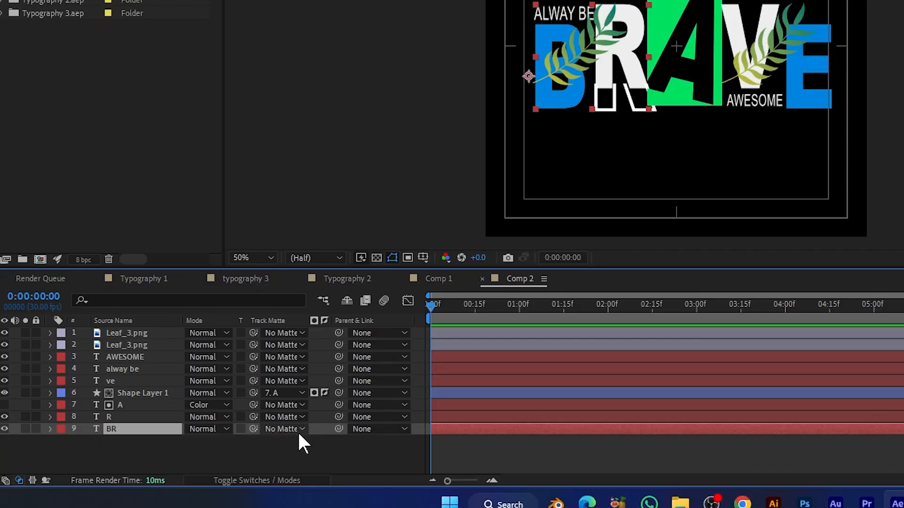
pyautogui.click(228, 480)
pyautogui.click(229, 482)
pyautogui.moveTo(253, 430); pyautogui.dragTo(111, 348)
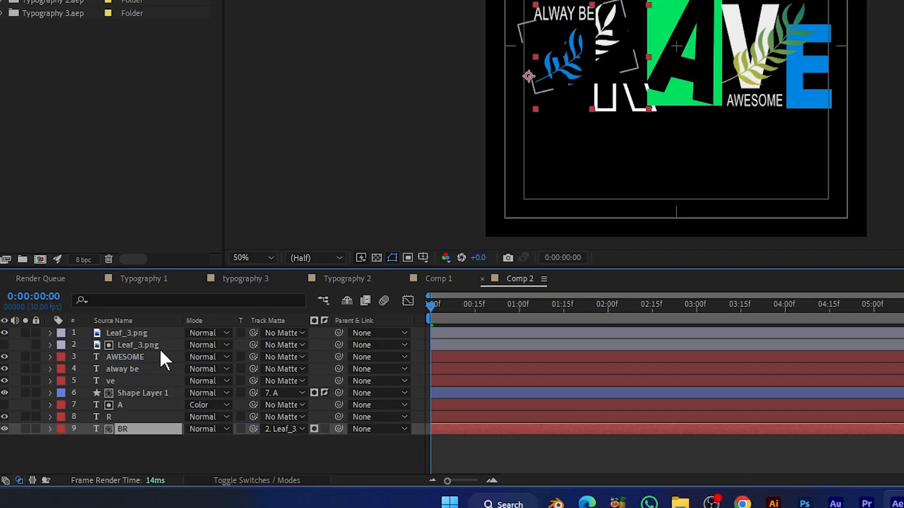
pyautogui.click(322, 433)
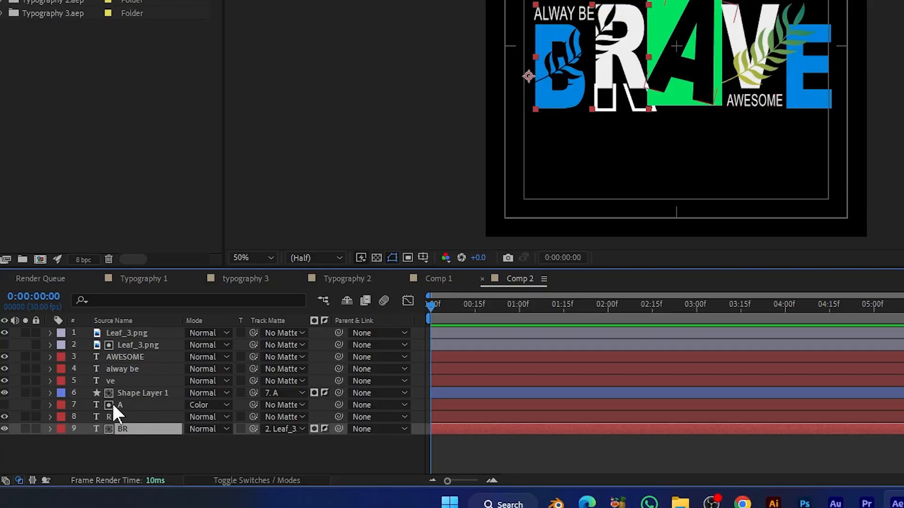
# Step: Set the topmost Leaf_3.png layer as the inverted track matte of the ve layer and check the leaf cutouts
pyautogui.click(115, 380)
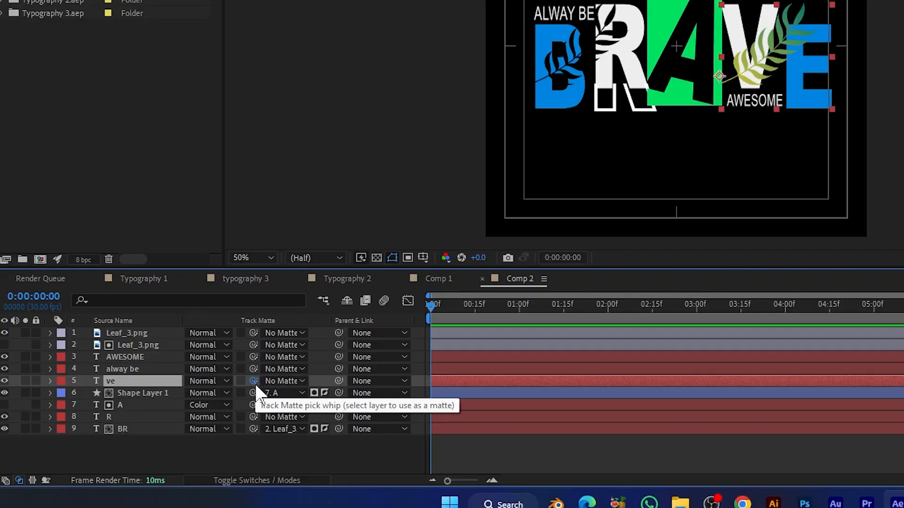
pyautogui.moveTo(224, 379); pyautogui.dragTo(117, 333)
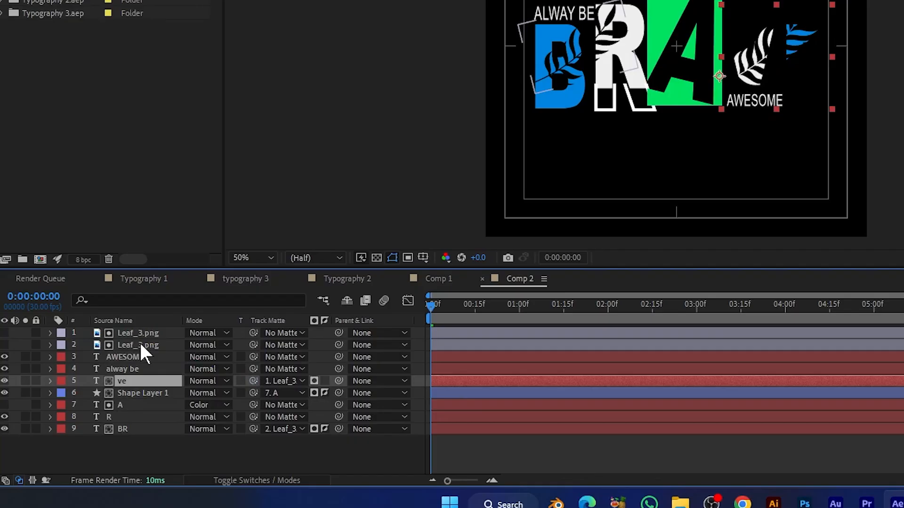
pyautogui.click(324, 381)
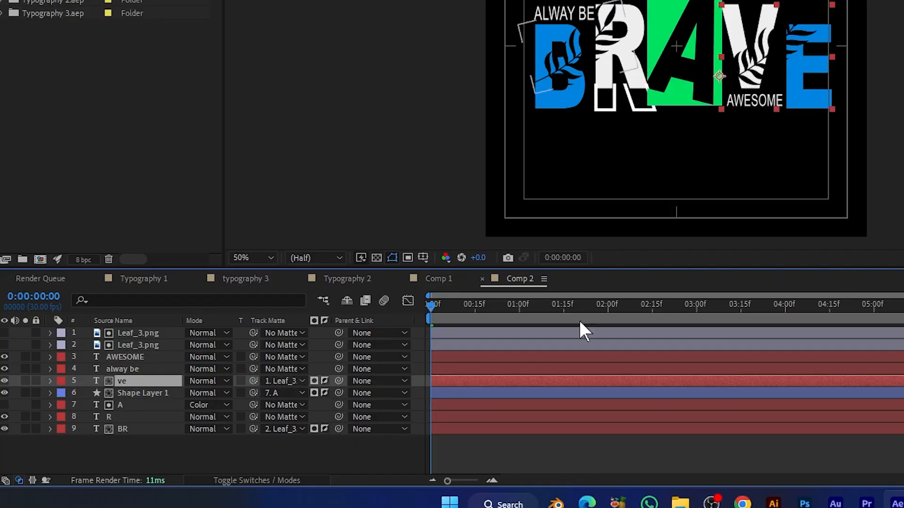
pyautogui.click(637, 236)
pyautogui.scroll(1, 861, 119)
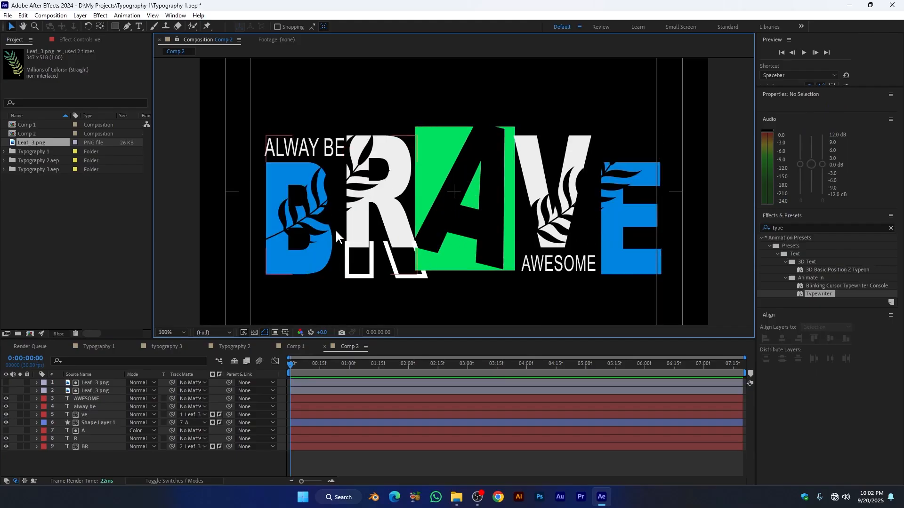
# Step: Keyframe the alway be layer's opacity from 0% at the composition start to 100% at 0:00:00:14
pyautogui.click(107, 391)
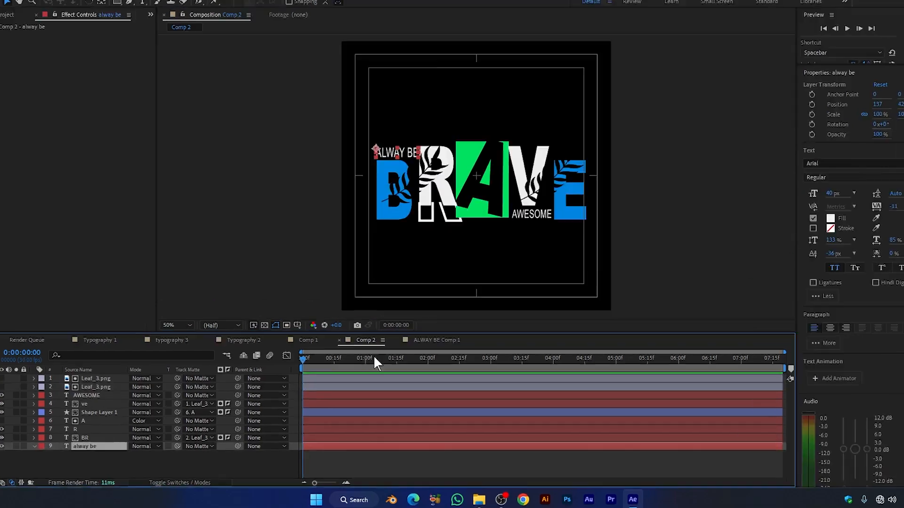
pyautogui.moveTo(307, 359); pyautogui.dragTo(511, 367)
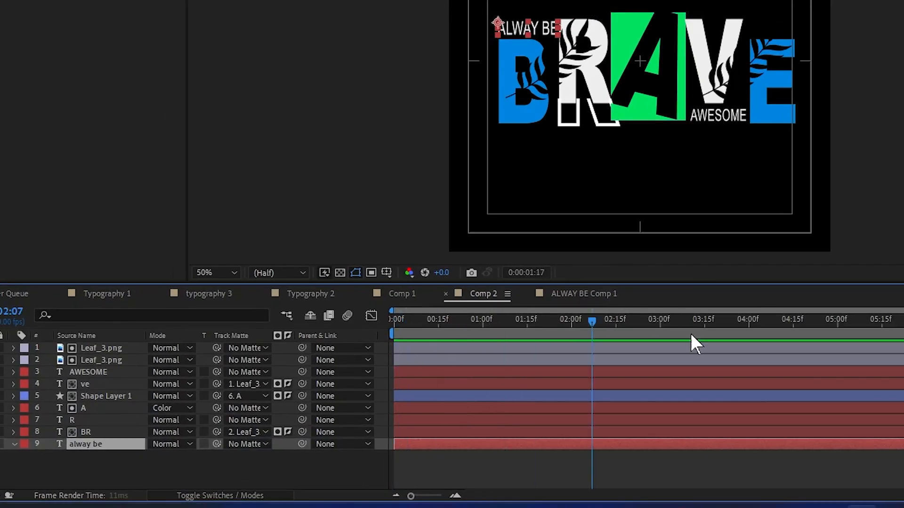
pyautogui.moveTo(691, 334); pyautogui.dragTo(351, 371)
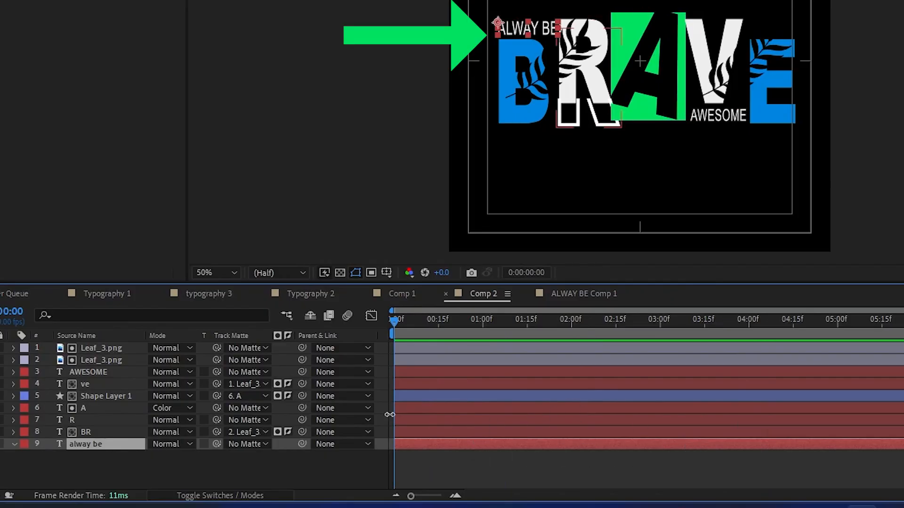
pyautogui.press('t')
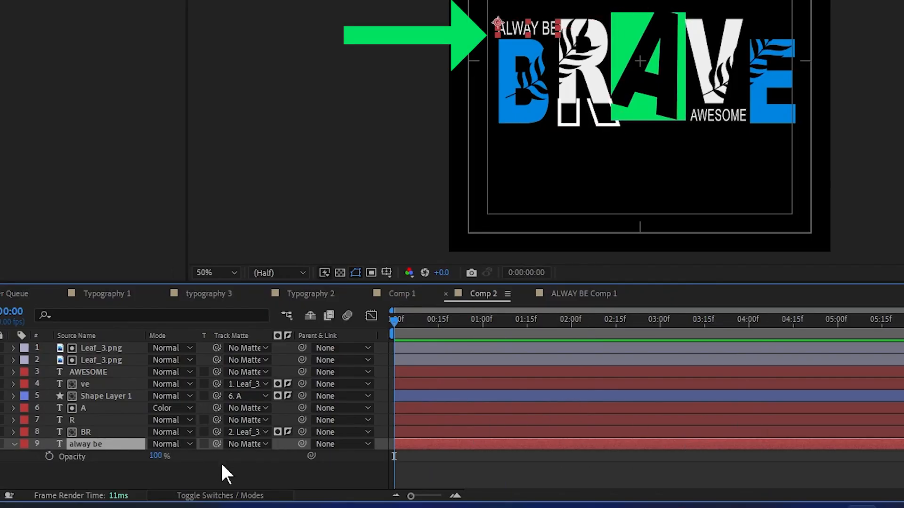
pyautogui.click(49, 457)
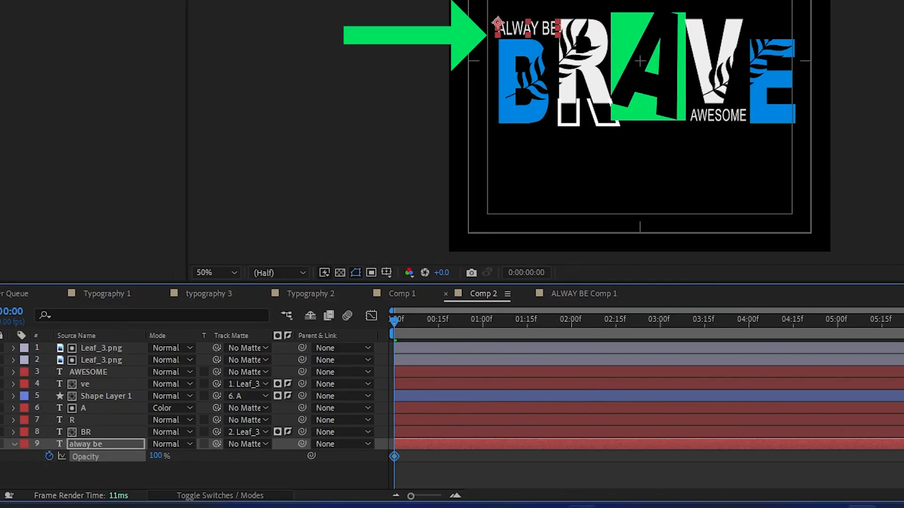
pyautogui.moveTo(397, 456); pyautogui.dragTo(434, 456)
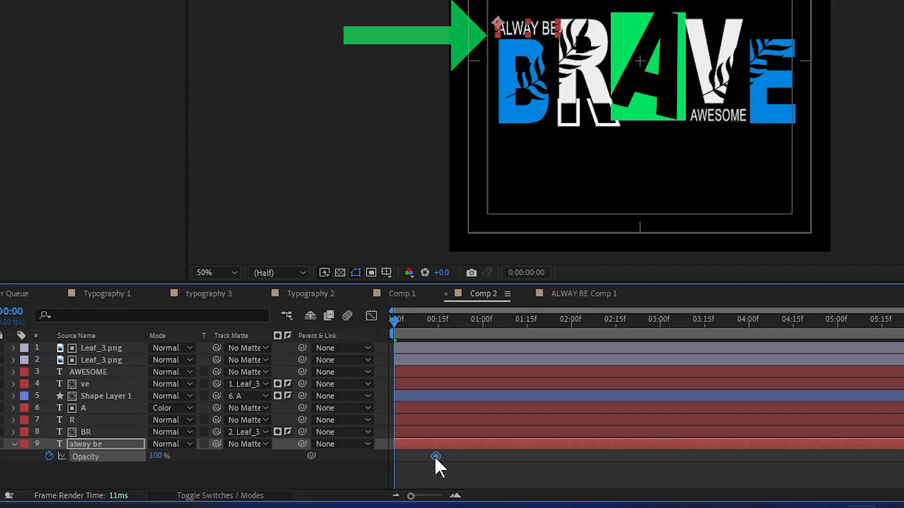
pyautogui.moveTo(156, 456); pyautogui.dragTo(35, 463)
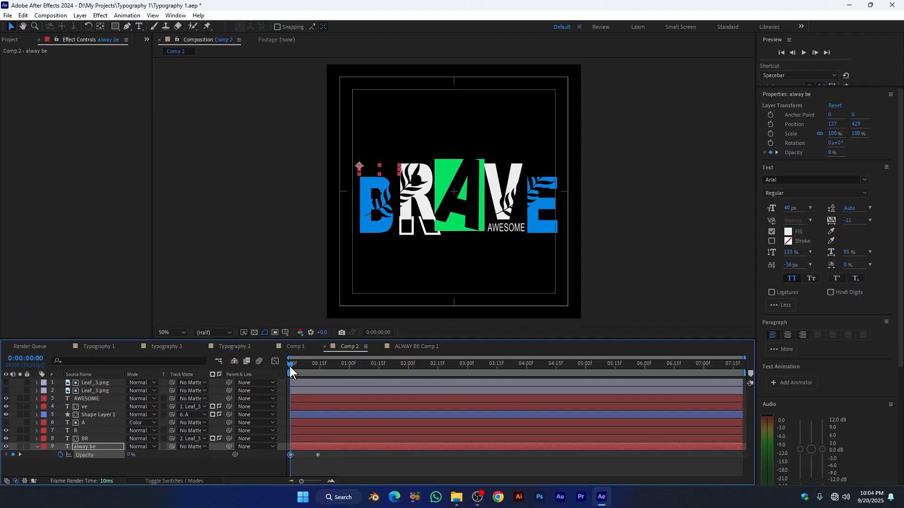
# Step: Move the BR layer's start to 0:00:00:14
pyautogui.moveTo(289, 366); pyautogui.dragTo(319, 369)
pyautogui.click(370, 438)
pyautogui.press('[')
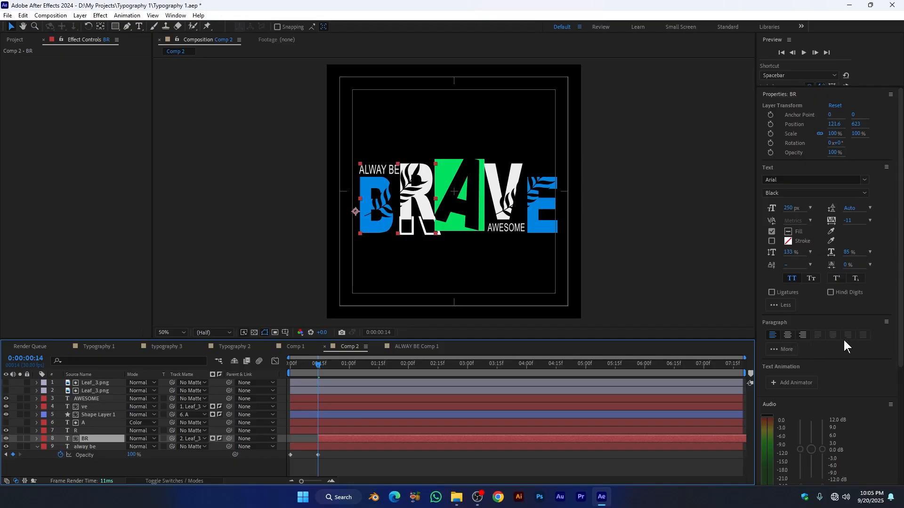
# Step: Apply the Typewriter preset to the BR layer and shorten its animation to end at about one second
pyautogui.click(796, 95)
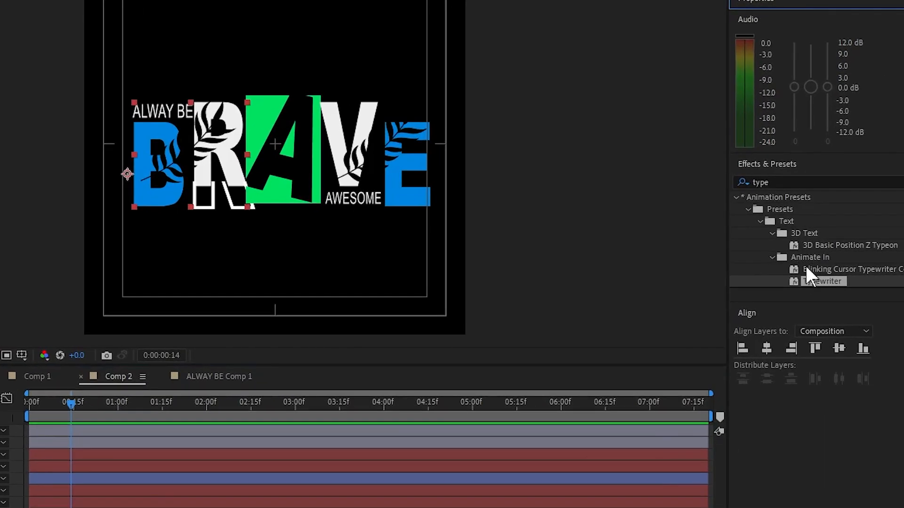
pyautogui.moveTo(809, 278); pyautogui.dragTo(97, 507)
pyautogui.moveTo(163, 451); pyautogui.dragTo(163, 451)
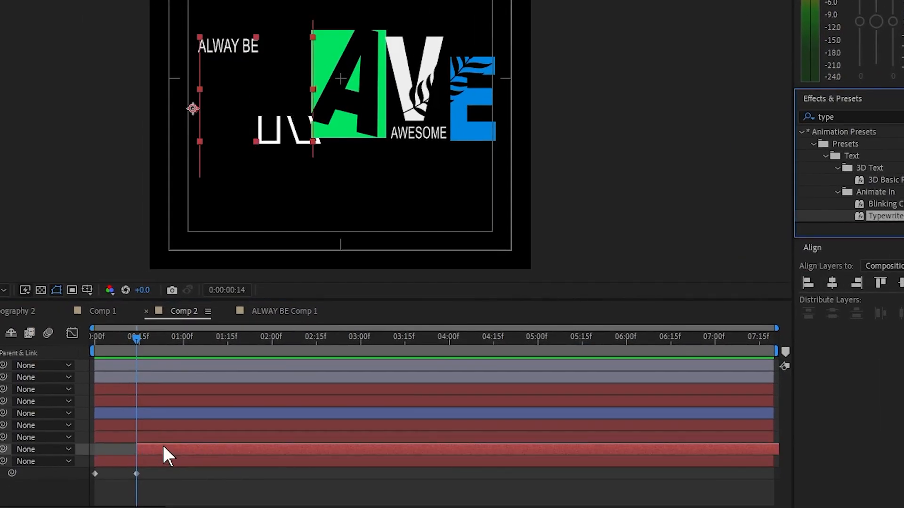
pyautogui.moveTo(358, 474); pyautogui.dragTo(180, 474)
pyautogui.press('space')
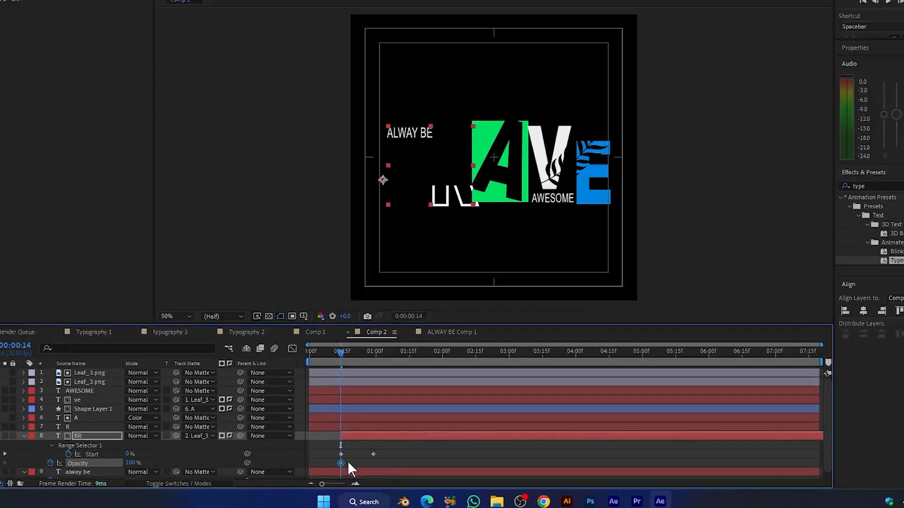
# Step: Fade the BR layer's opacity from 0% at 0:00:00:14 to 100% at about one second, then collapse its properties
pyautogui.moveTo(342, 463); pyautogui.dragTo(453, 466)
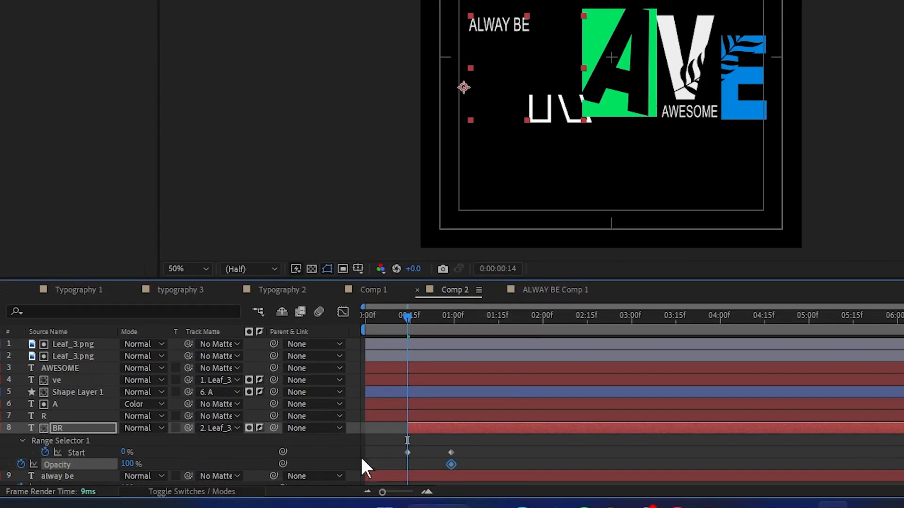
pyautogui.moveTo(127, 464); pyautogui.dragTo(45, 468)
pyautogui.moveTo(125, 465); pyautogui.dragTo(120, 465)
pyautogui.moveTo(407, 319); pyautogui.dragTo(475, 311)
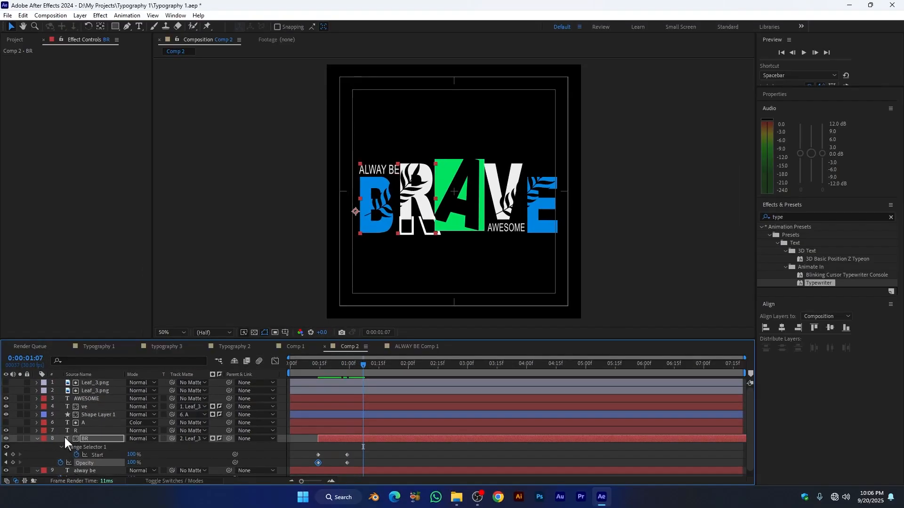
pyautogui.click(37, 439)
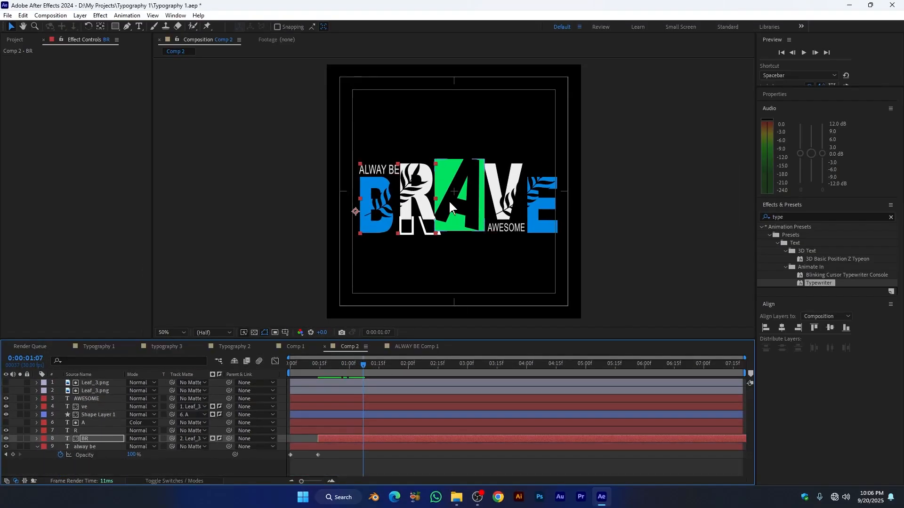
# Step: Pre-compose the A and Shape Layer 1 layers together as Pre-comp 2, moving all attributes into it
pyautogui.click(88, 422)
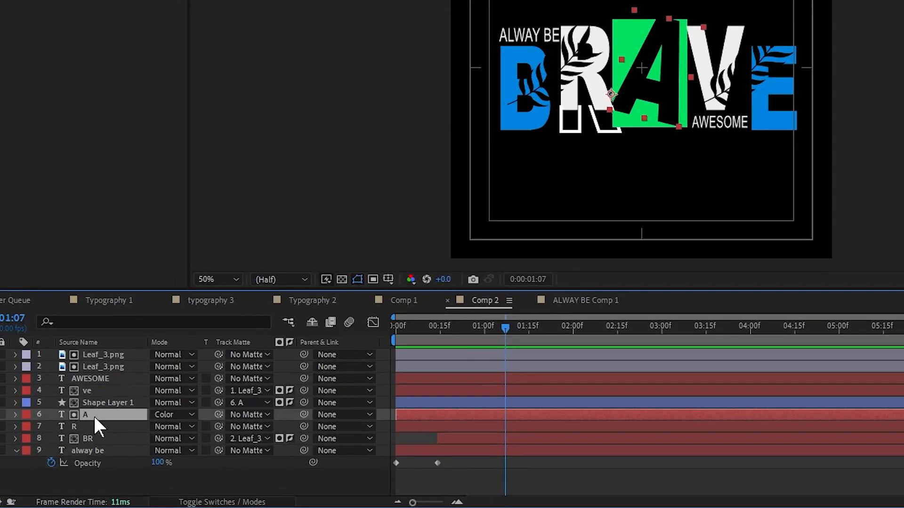
pyautogui.keyDown('shift'); pyautogui.click(109, 403); pyautogui.keyUp('shift')
pyautogui.rightClick(107, 402)
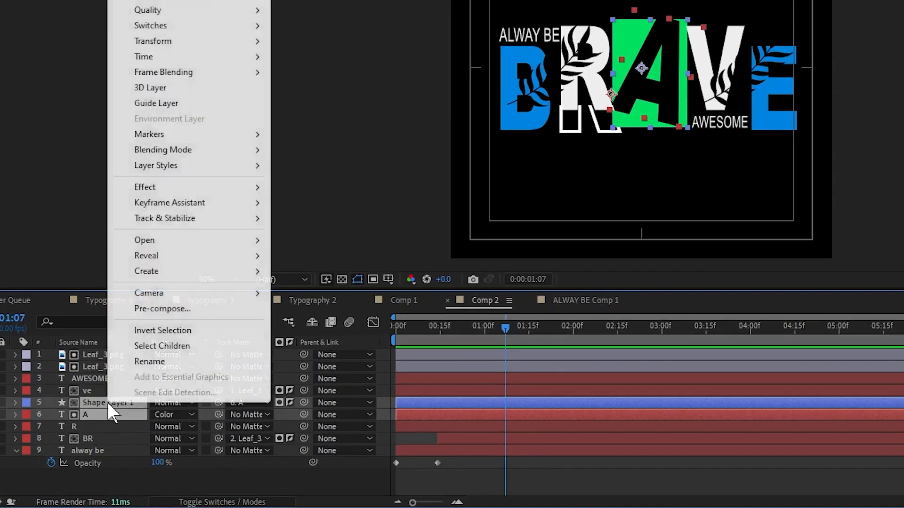
pyautogui.click(162, 309)
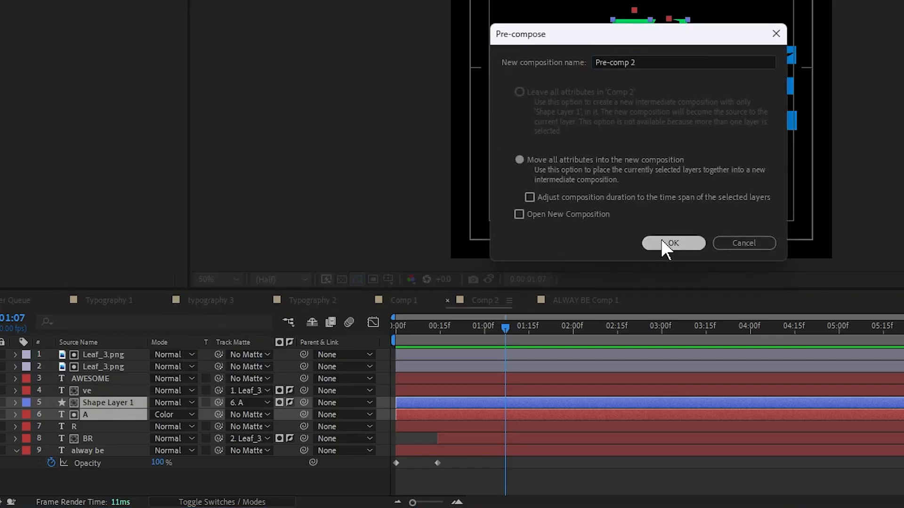
pyautogui.click(612, 244)
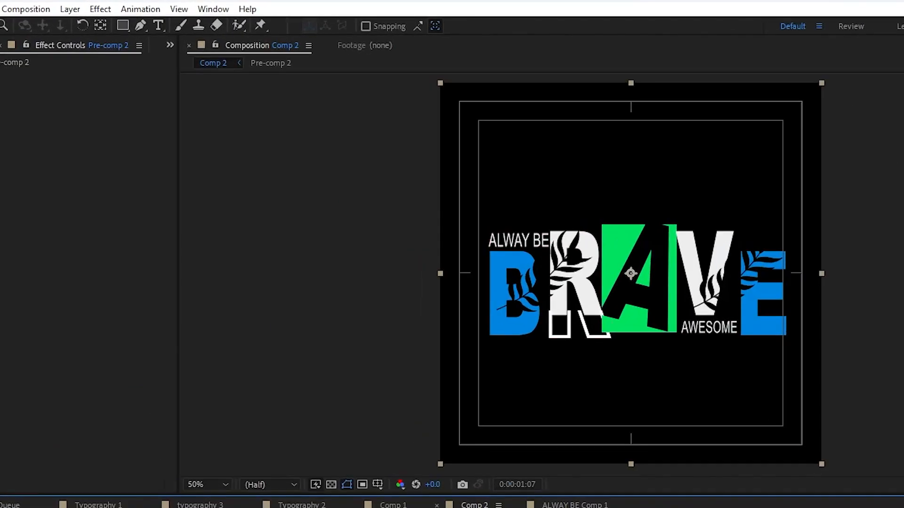
# Step: Move Pre-comp 2's anchor point just below the green rectangle's lower-left corner and check the animation in the typography 3 composition
pyautogui.click(100, 29)
pyautogui.moveTo(631, 273); pyautogui.dragTo(584, 359)
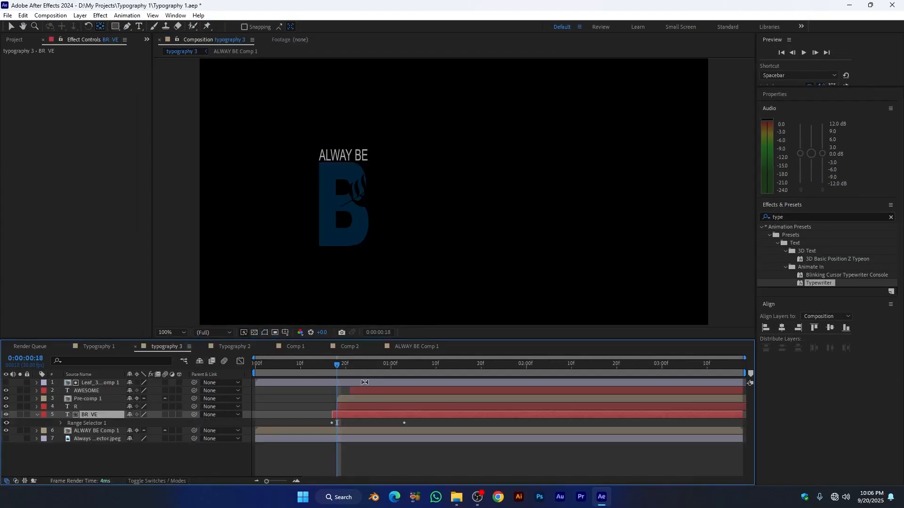
pyautogui.moveTo(340, 363); pyautogui.dragTo(408, 368)
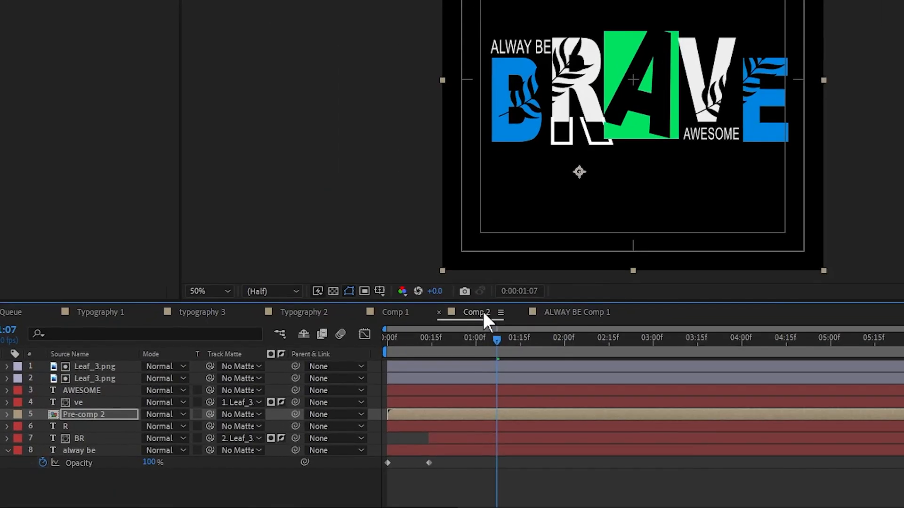
# Step: Start Pre-comp 2 at 0:00:00:21 and keyframe its scale from 0% there to 100% at about two seconds
pyautogui.click(89, 414)
pyautogui.press('s')
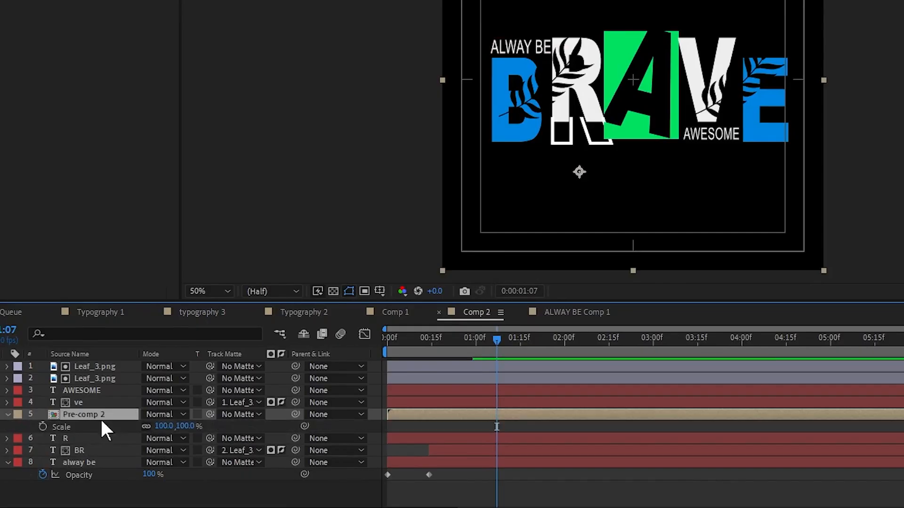
pyautogui.click(41, 426)
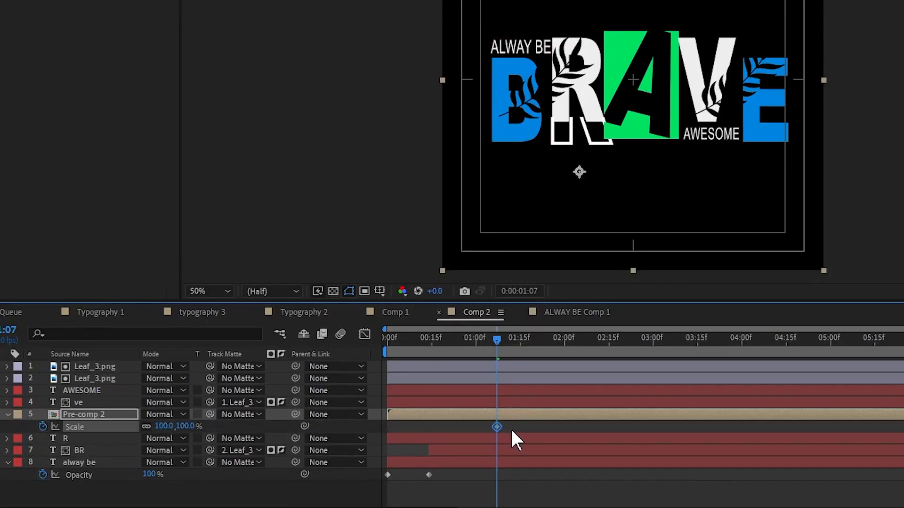
pyautogui.moveTo(417, 415); pyautogui.dragTo(481, 382)
pyautogui.moveTo(466, 338); pyautogui.dragTo(448, 366)
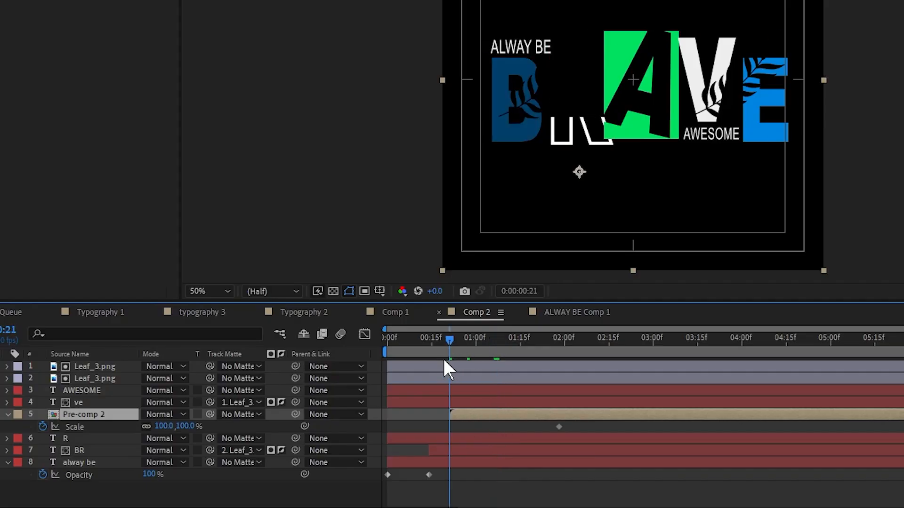
pyautogui.moveTo(164, 427); pyautogui.dragTo(1, 428)
pyautogui.click(163, 427)
pyautogui.write('0')
# Step: Start the outlined R layer at 0:00:00:14 and keyframe its opacity from 0% there to 100% at about 0:00:01:11
pyautogui.click(54, 438)
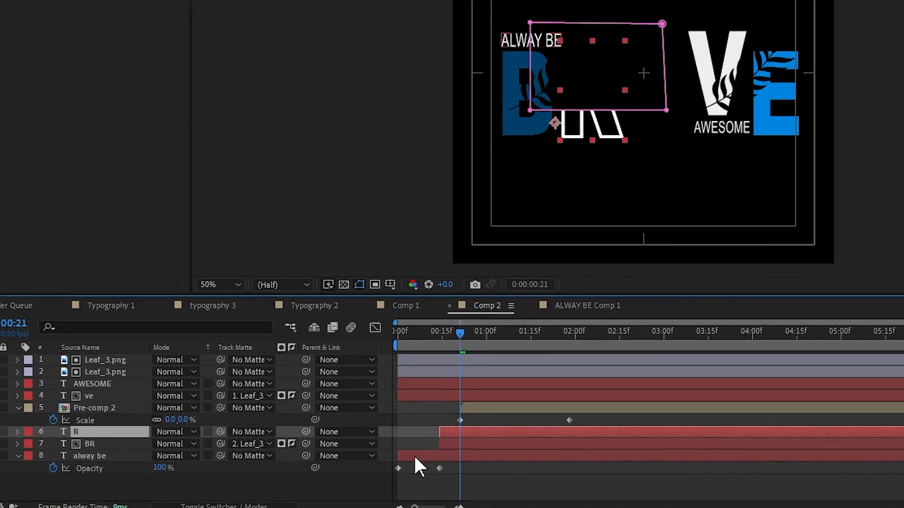
pyautogui.press('t')
pyautogui.moveTo(459, 335); pyautogui.dragTo(437, 341)
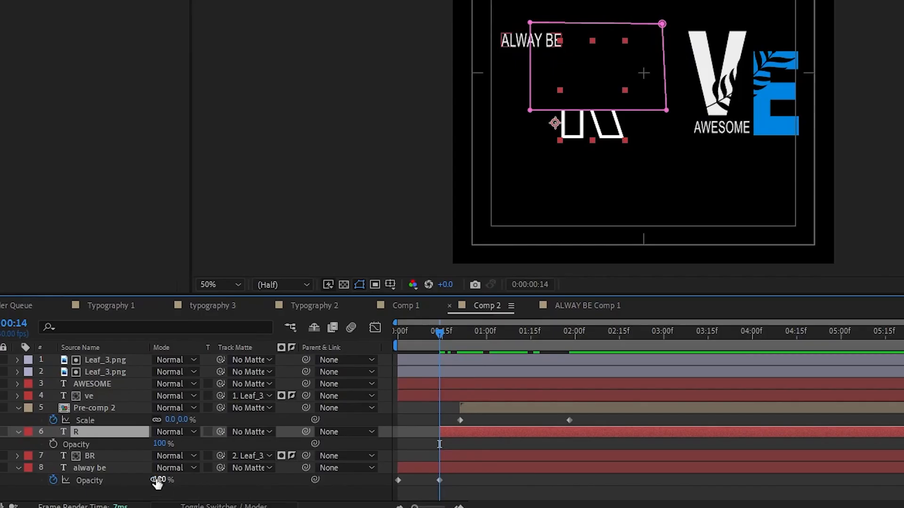
pyautogui.click(53, 444)
pyautogui.moveTo(439, 444); pyautogui.dragTo(519, 443)
pyautogui.click(160, 444)
pyautogui.write('0')
pyautogui.press('Return')
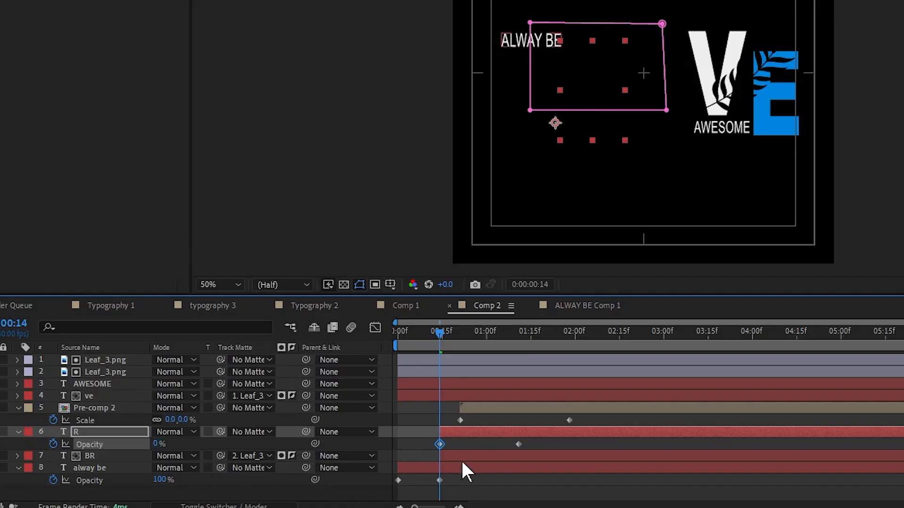
# Step: Reveal the BR layer's keyframes and align the R layer's final opacity keyframe with theirs at about one second
pyautogui.click(462, 456)
pyautogui.press('u')
pyautogui.moveTo(518, 444); pyautogui.dragTo(484, 448)
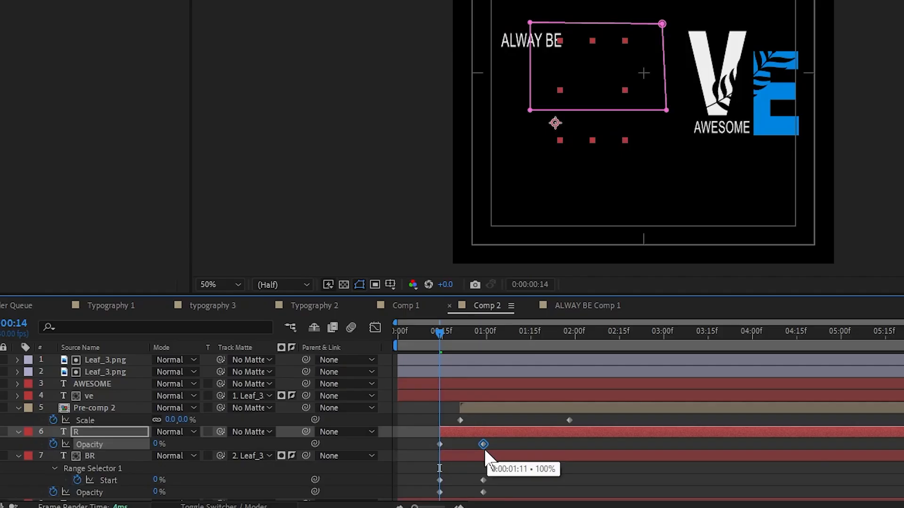
pyautogui.moveTo(440, 332); pyautogui.dragTo(502, 340)
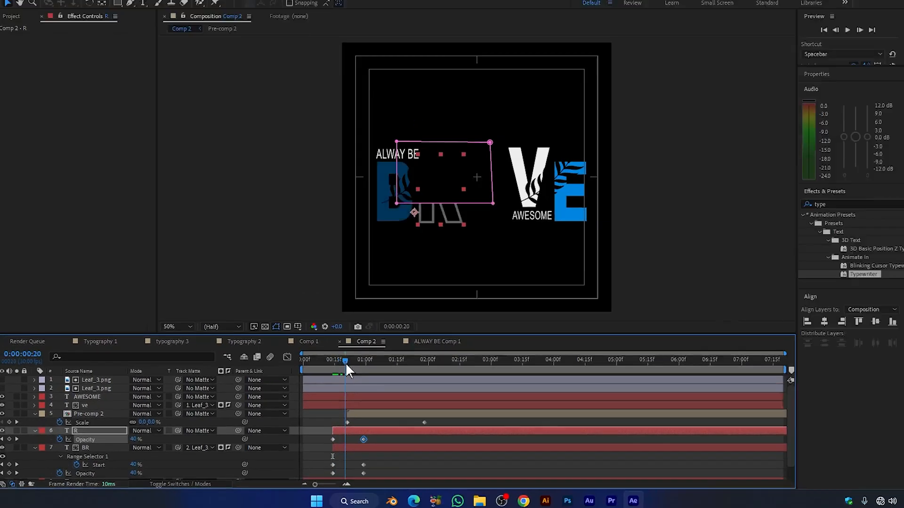
# Step: Start the ve text layer at about one second and apply the Typewriter animation preset to it
pyautogui.moveTo(360, 369); pyautogui.dragTo(432, 377)
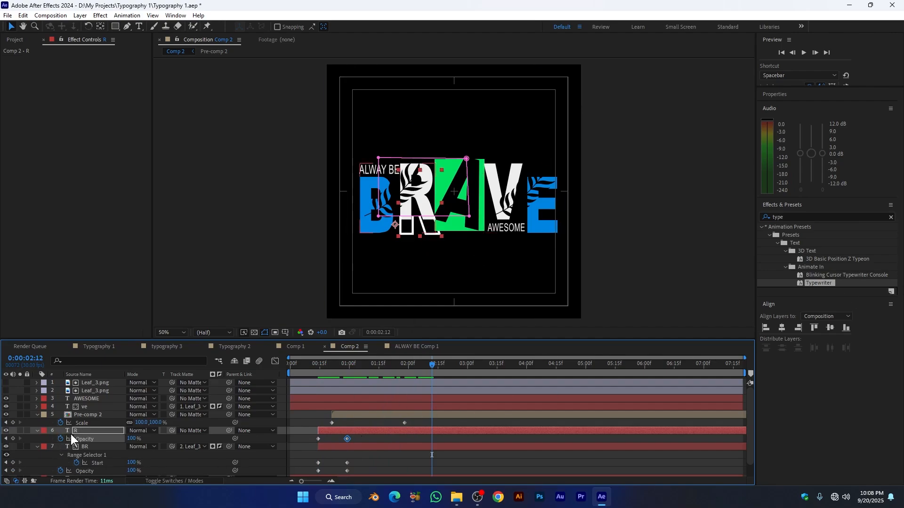
pyautogui.click(37, 415)
pyautogui.click(80, 407)
pyautogui.moveTo(292, 406); pyautogui.dragTo(380, 406)
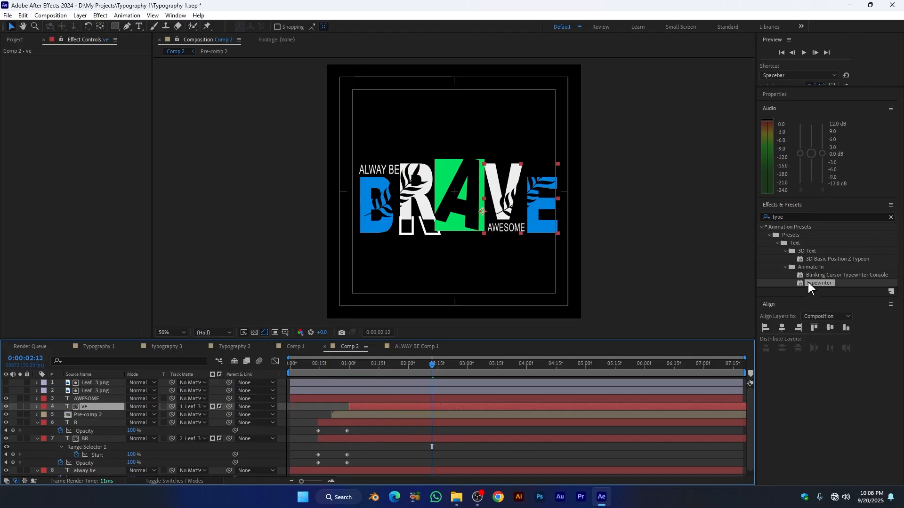
pyautogui.moveTo(802, 281); pyautogui.dragTo(373, 409)
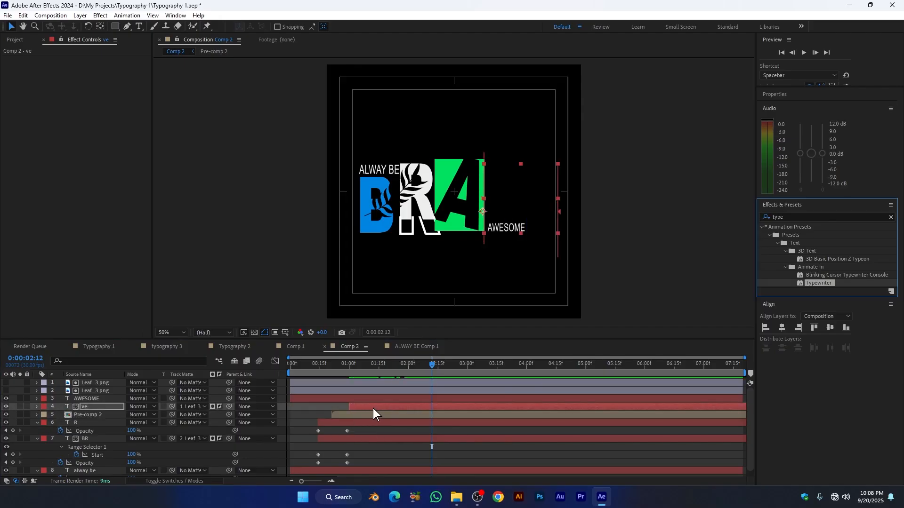
# Step: Retime the ve layer's Range Selector Start keyframes to run from about one second to about 0:00:01:10
pyautogui.moveTo(598, 418); pyautogui.dragTo(355, 424)
pyautogui.click(374, 408)
pyautogui.moveTo(493, 422); pyautogui.dragTo(372, 425)
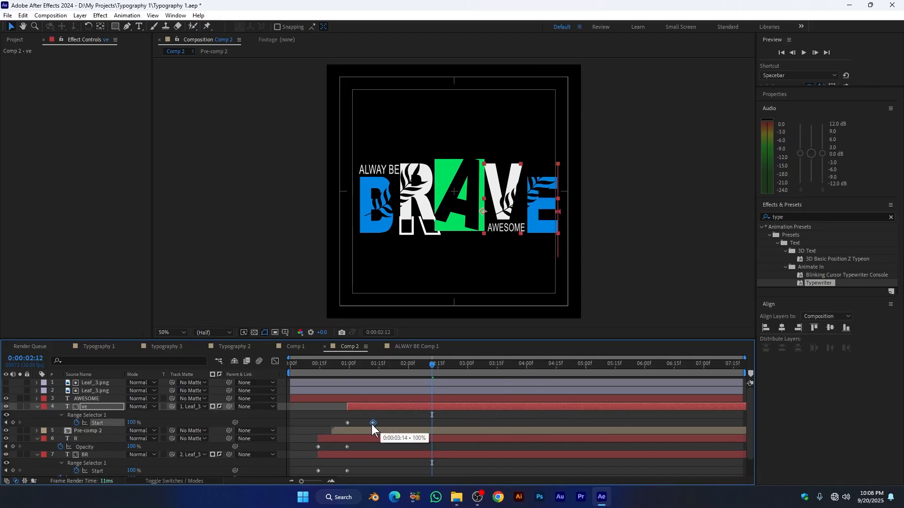
pyautogui.moveTo(372, 370); pyautogui.dragTo(409, 376)
# Step: Start the AWESOME text layer at about 0:00:01:11, where the ve layer's typing ends
pyautogui.click(295, 399)
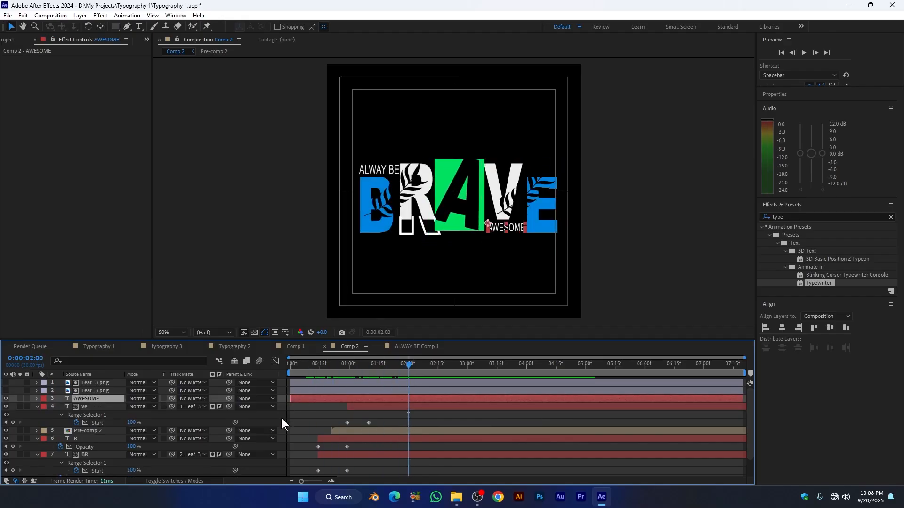
pyautogui.moveTo(307, 398); pyautogui.dragTo(404, 400)
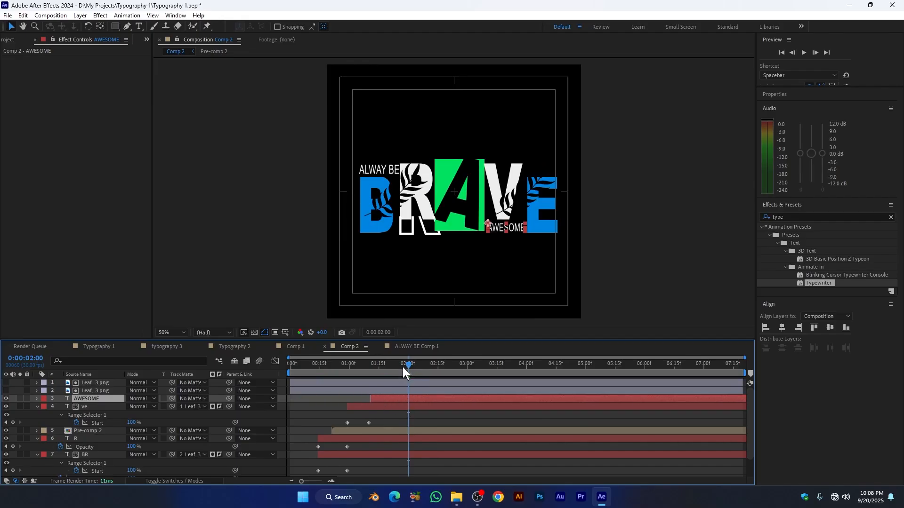
pyautogui.moveTo(402, 367); pyautogui.dragTo(371, 373)
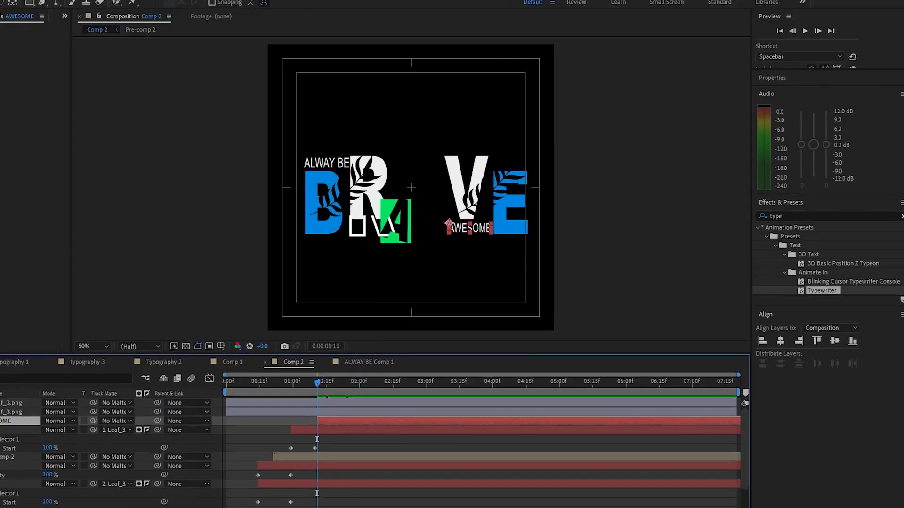
# Step: Apply the Flip Up text preset to the AWESOME layer at 0:00:01:11 and preview Comp 2 from the start
pyautogui.click(902, 216)
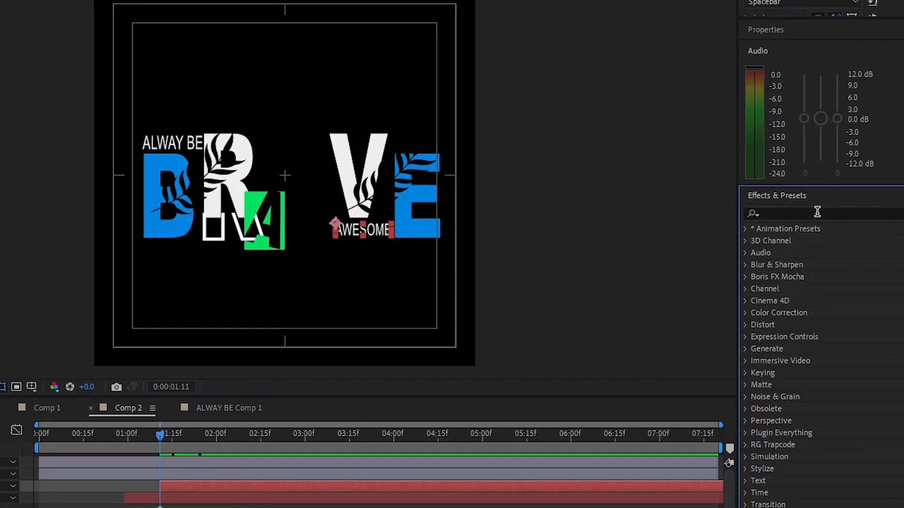
pyautogui.click(811, 216)
pyautogui.write('flip up')
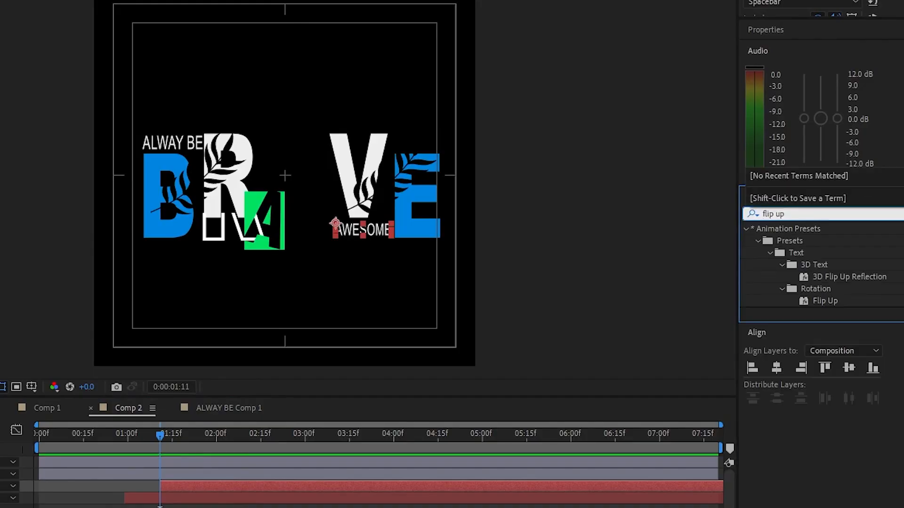
pyautogui.moveTo(825, 301); pyautogui.dragTo(203, 507)
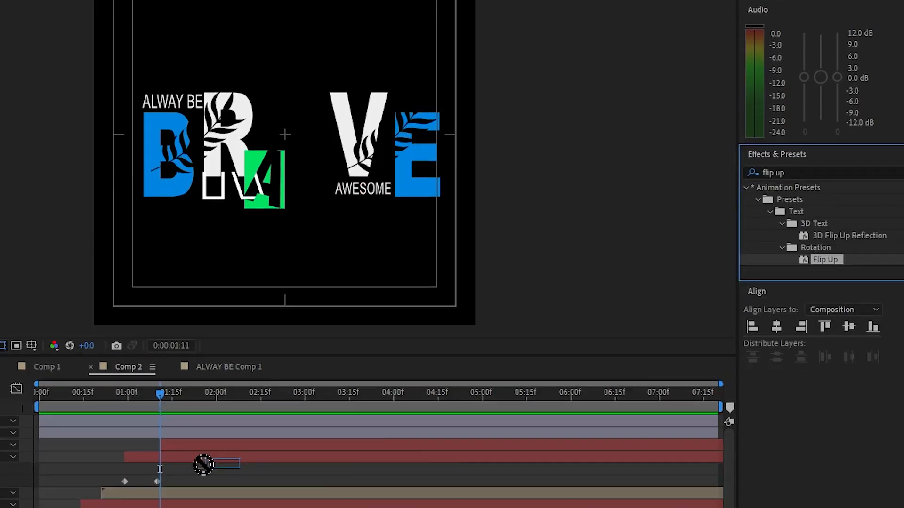
pyautogui.moveTo(203, 466); pyautogui.dragTo(185, 446)
pyautogui.press('Home')
pyautogui.press('space')
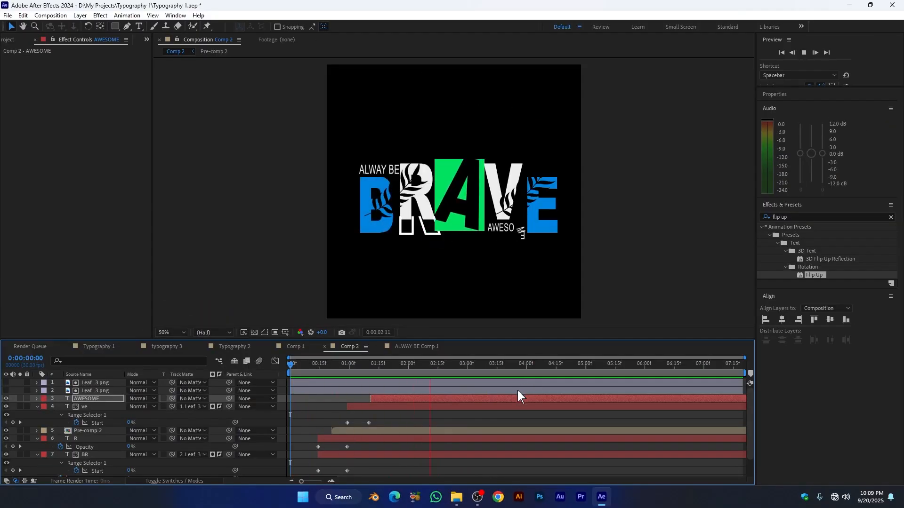
pyautogui.press('space')
pyautogui.moveTo(383, 367); pyautogui.dragTo(331, 380)
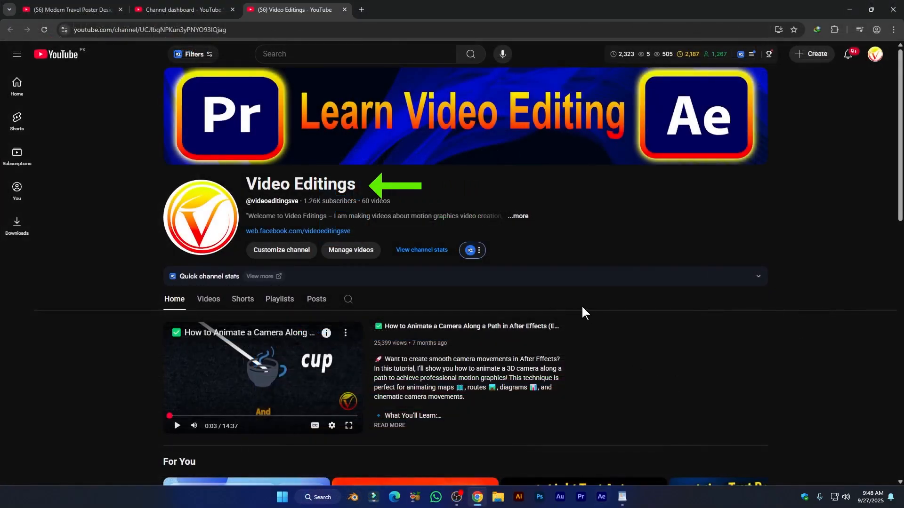
pyautogui.scroll(-5, 594, 302)
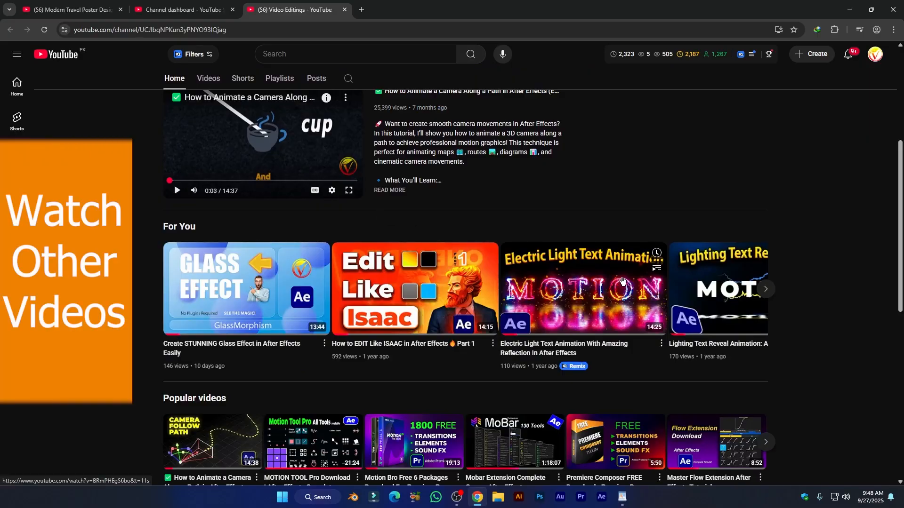
pyautogui.scroll(-3, 599, 261)
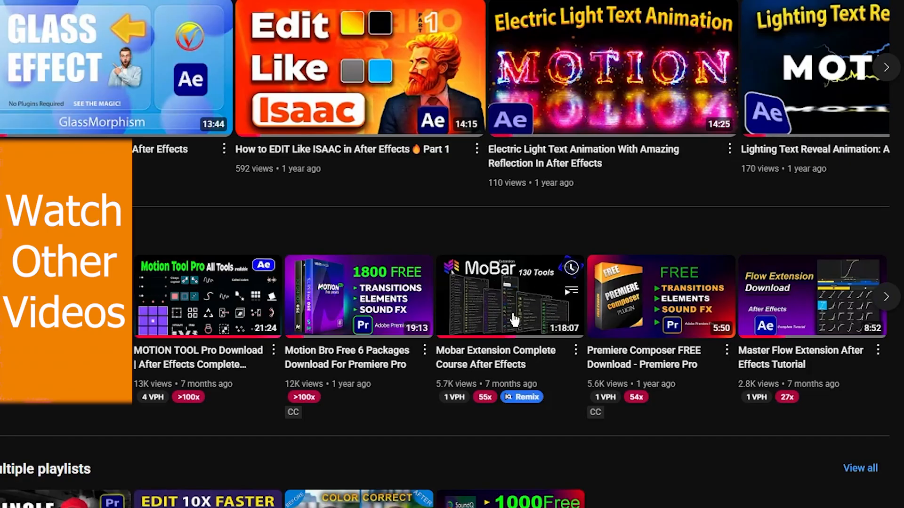
pyautogui.scroll(-2, 518, 314)
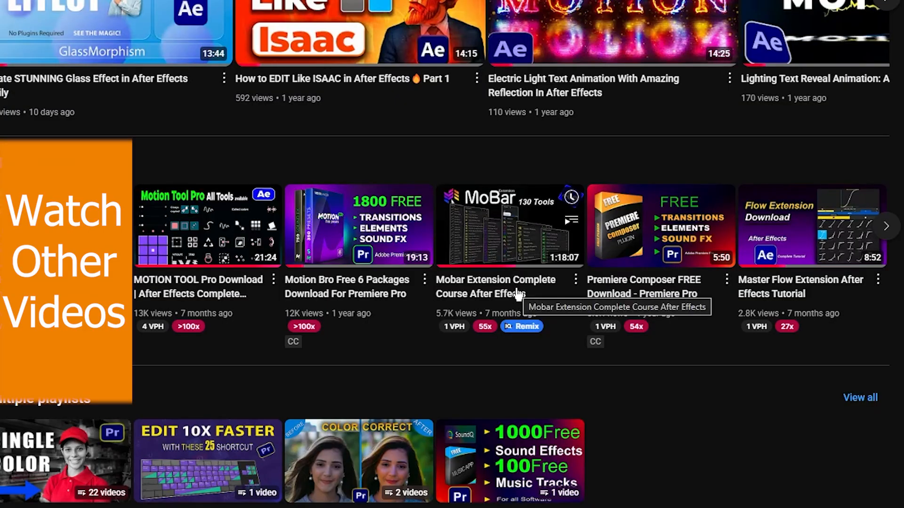